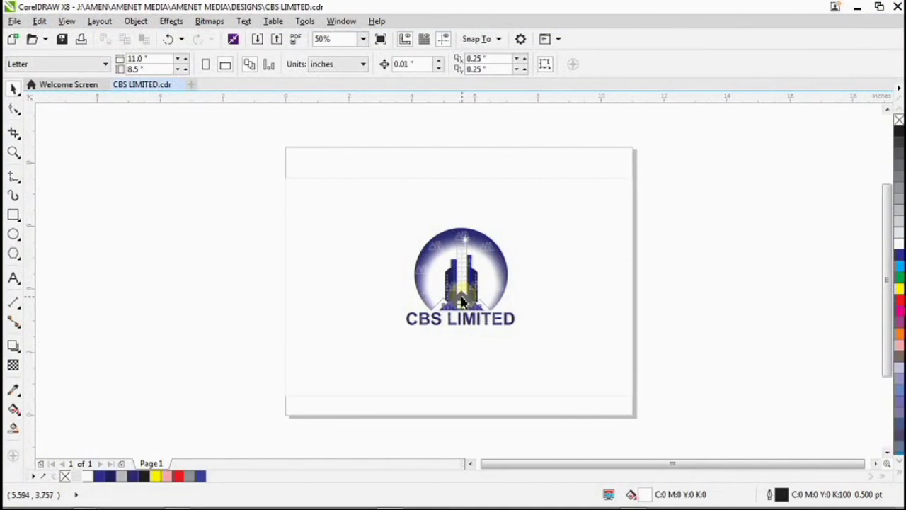
Step: Examine the finished CBS LIMITED logo as a whole and up close, including its circle, towers, star and houses
{"action": "scroll", "coordinate": [470, 234], "scroll_direction": "down", "scroll_amount": 1}
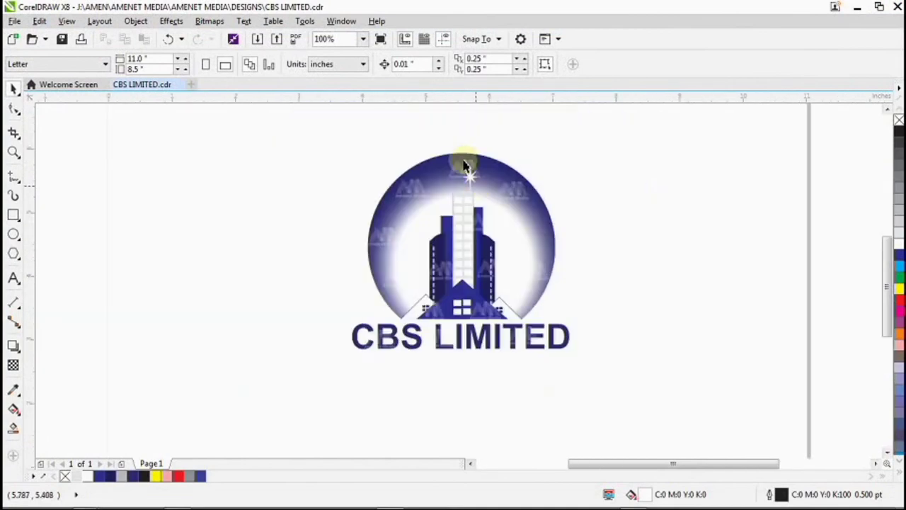
{"action": "scroll", "coordinate": [439, 175], "scroll_direction": "up", "scroll_amount": 1}
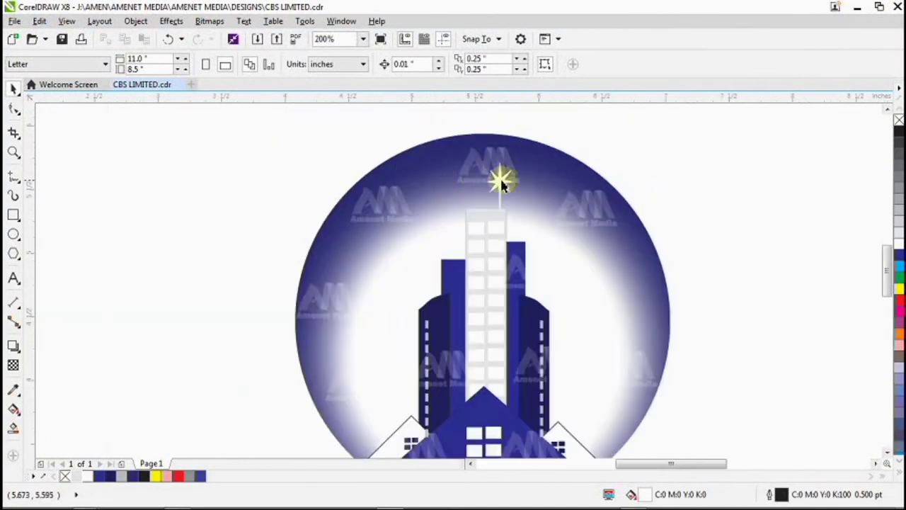
{"action": "scroll", "coordinate": [531, 241], "scroll_direction": "down", "scroll_amount": 1}
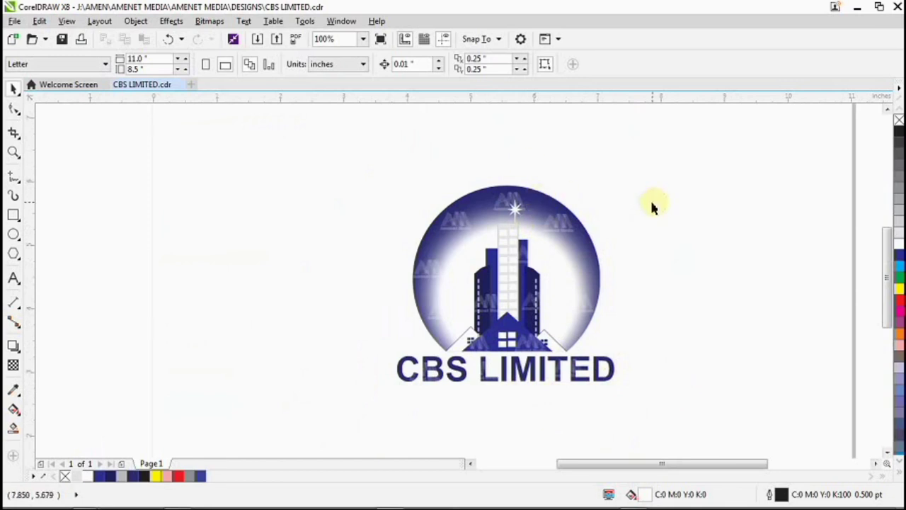
{"action": "scroll", "coordinate": [635, 244], "scroll_direction": "down", "scroll_amount": 2}
{"action": "scroll", "coordinate": [676, 246], "scroll_direction": "up", "scroll_amount": 2}
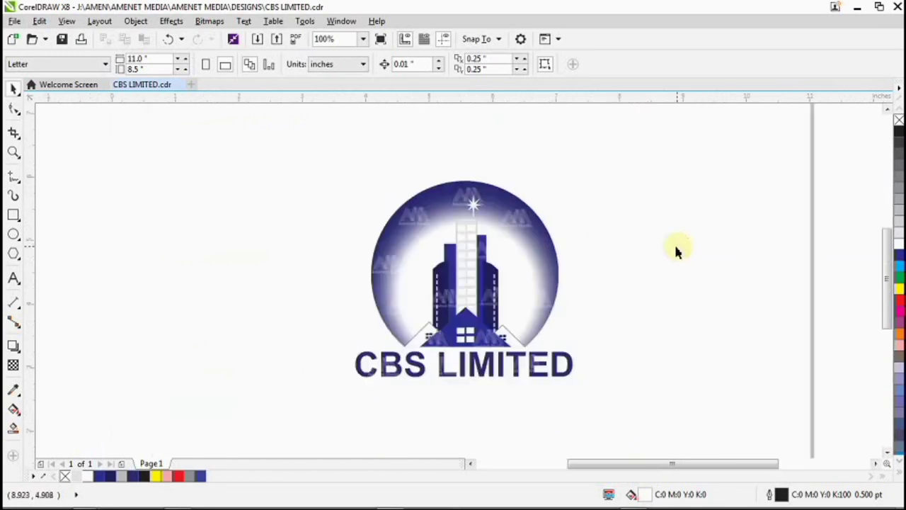
{"action": "scroll", "coordinate": [448, 231], "scroll_direction": "up", "scroll_amount": 2}
{"action": "scroll", "coordinate": [448, 232], "scroll_direction": "down", "scroll_amount": 2}
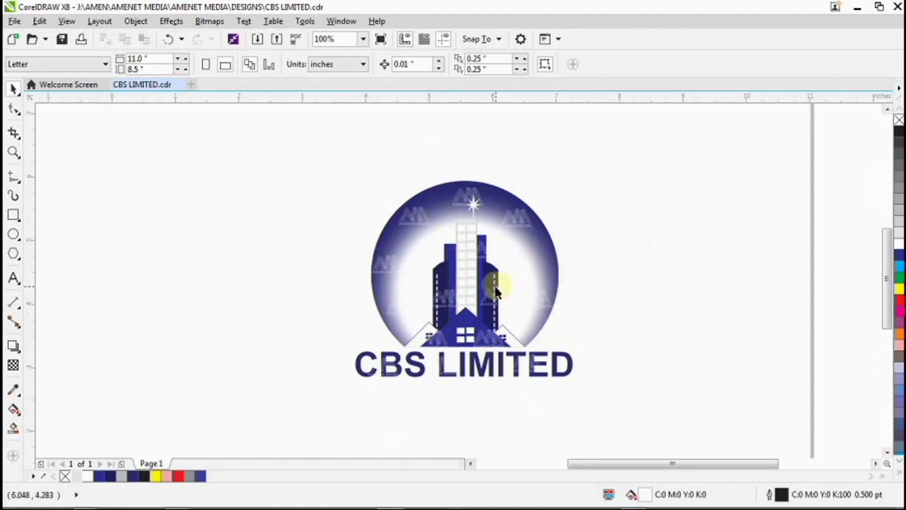
{"action": "scroll", "coordinate": [495, 290], "scroll_direction": "down", "scroll_amount": 2}
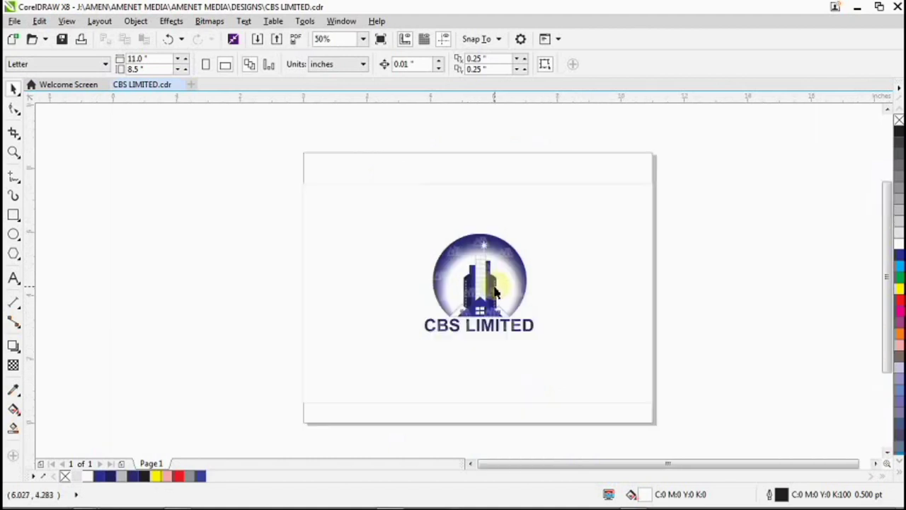
{"action": "scroll", "coordinate": [494, 288], "scroll_direction": "up", "scroll_amount": 2}
{"action": "scroll", "coordinate": [492, 284], "scroll_direction": "down", "scroll_amount": 2}
Step: Move the whole CBS LIMITED logo off the page to its left side as a reference
{"action": "left_click_drag", "start_coordinate": [290, 194], "coordinate": [669, 403]}
{"action": "left_click_drag", "start_coordinate": [458, 266], "coordinate": [281, 212]}
{"action": "scroll", "coordinate": [196, 164], "scroll_direction": "up", "scroll_amount": 4}
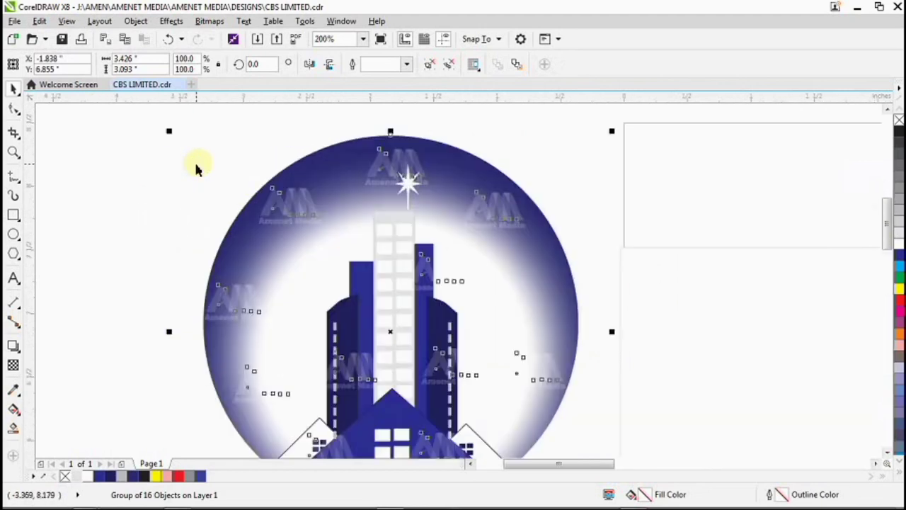
{"action": "scroll", "coordinate": [202, 170], "scroll_direction": "down", "scroll_amount": 2}
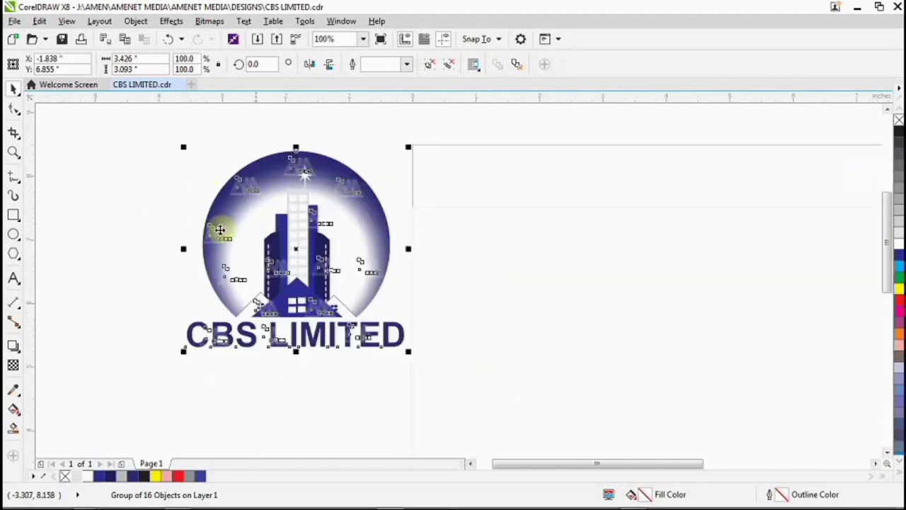
{"action": "left_click", "coordinate": [271, 391]}
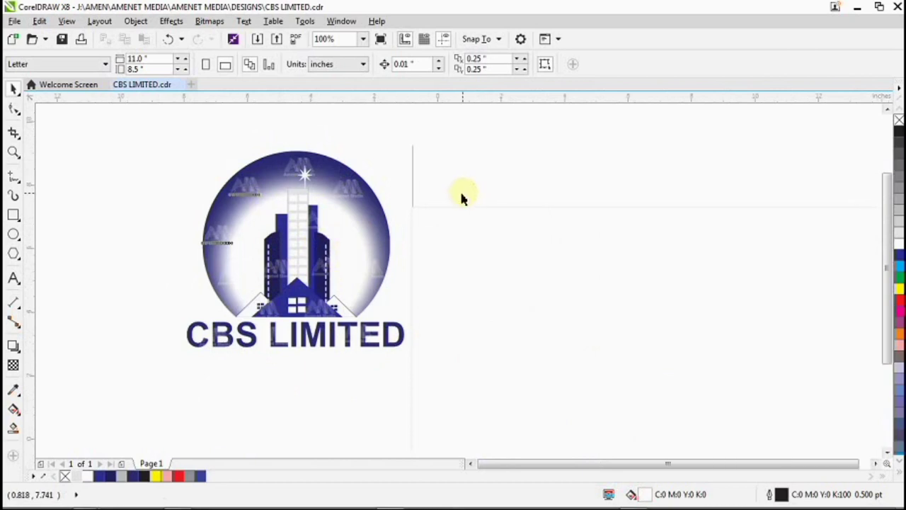
Step: Draw a tall, narrow rectangle about 0.57 in wide and 4.39 in high in the middle of the page
{"action": "scroll", "coordinate": [462, 194], "scroll_direction": "down", "scroll_amount": 2}
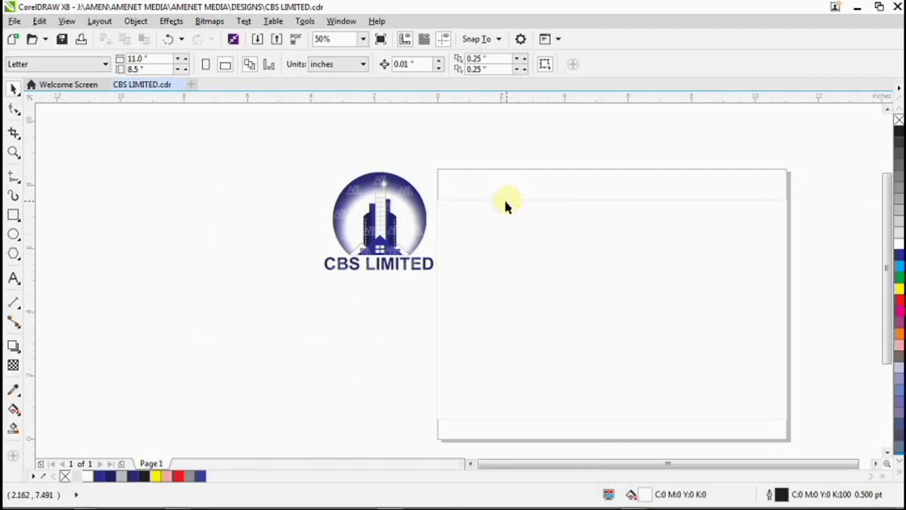
{"action": "scroll", "coordinate": [504, 203], "scroll_direction": "up", "scroll_amount": 1}
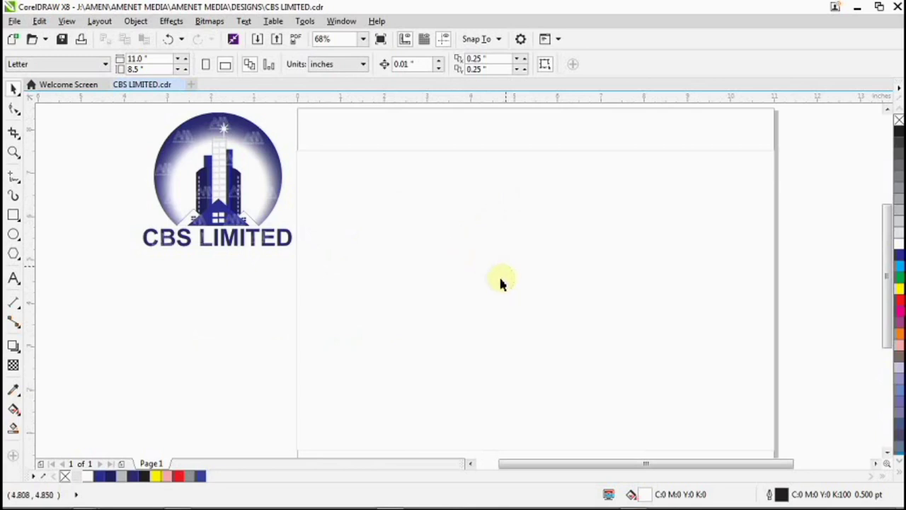
{"action": "left_click", "coordinate": [13, 215]}
{"action": "left_click_drag", "start_coordinate": [32, 237], "coordinate": [283, 262]}
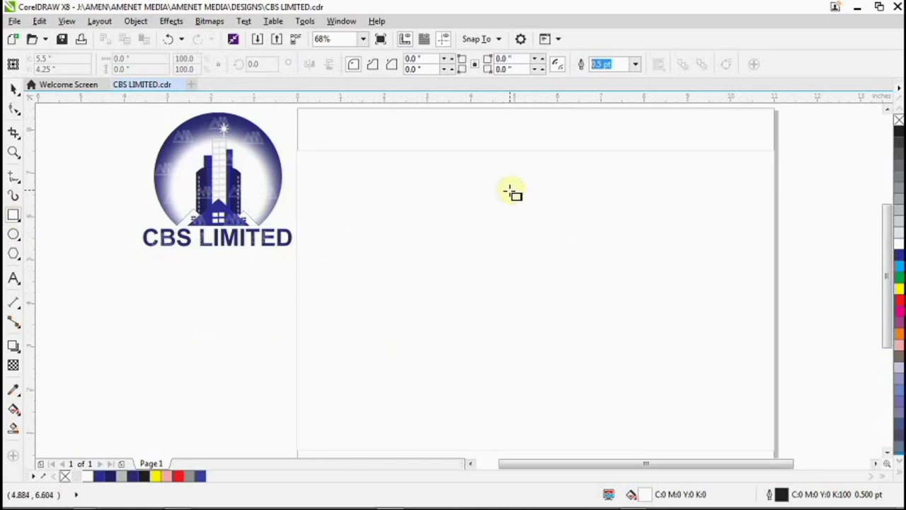
{"action": "left_click_drag", "start_coordinate": [499, 186], "coordinate": [521, 377]}
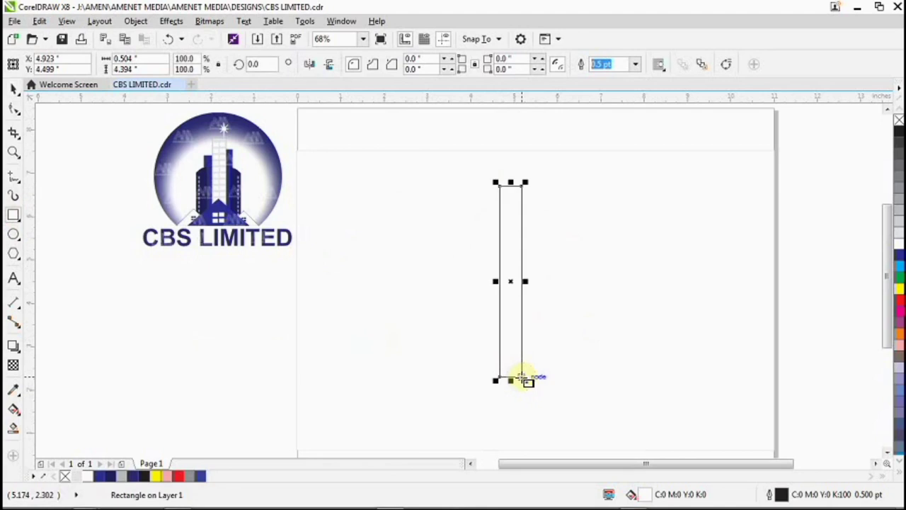
{"action": "left_click_drag", "start_coordinate": [525, 282], "coordinate": [537, 282]}
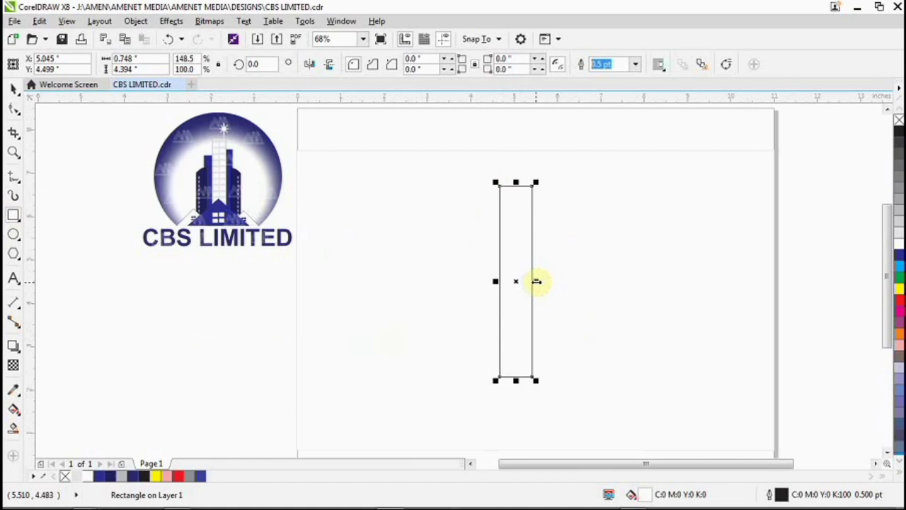
{"action": "mouse_move", "coordinate": [537, 281]}
{"action": "left_mouse_down"}
{"action": "mouse_move", "coordinate": [516, 281]}
{"action": "mouse_move", "coordinate": [529, 281]}
{"action": "left_mouse_up"}
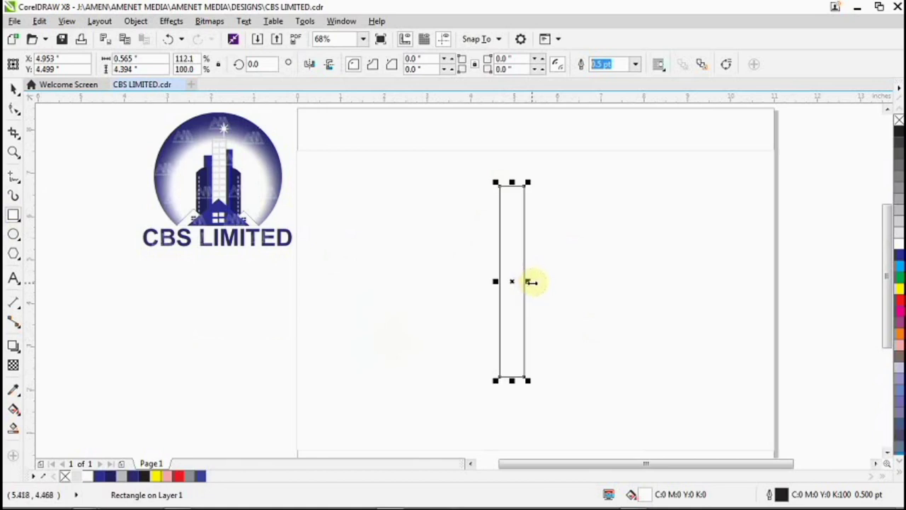
Step: Duplicate the rectangle twice and set one copy to the right, shortened to about 3.95 in high
{"action": "key", "text": "ctrl+d"}
{"action": "key", "text": "ctrl+d"}
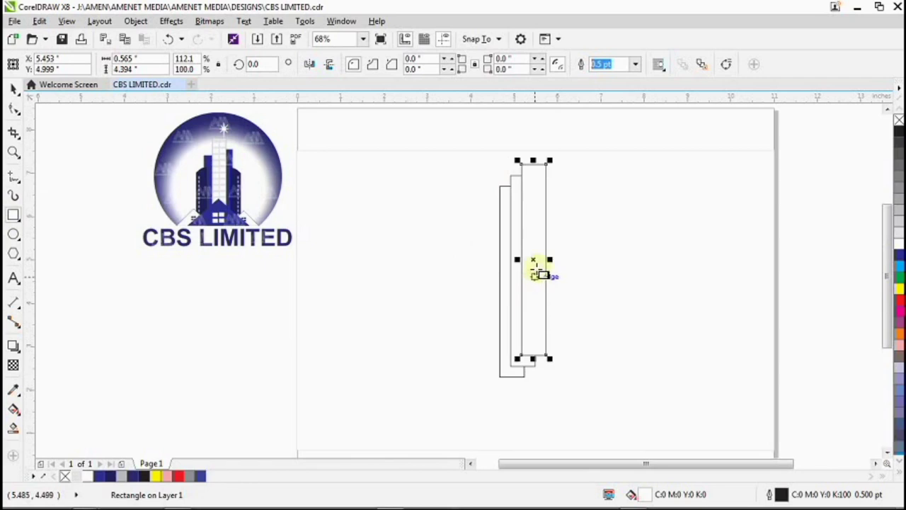
{"action": "left_click_drag", "start_coordinate": [542, 270], "coordinate": [535, 293]}
{"action": "left_click", "coordinate": [519, 262]}
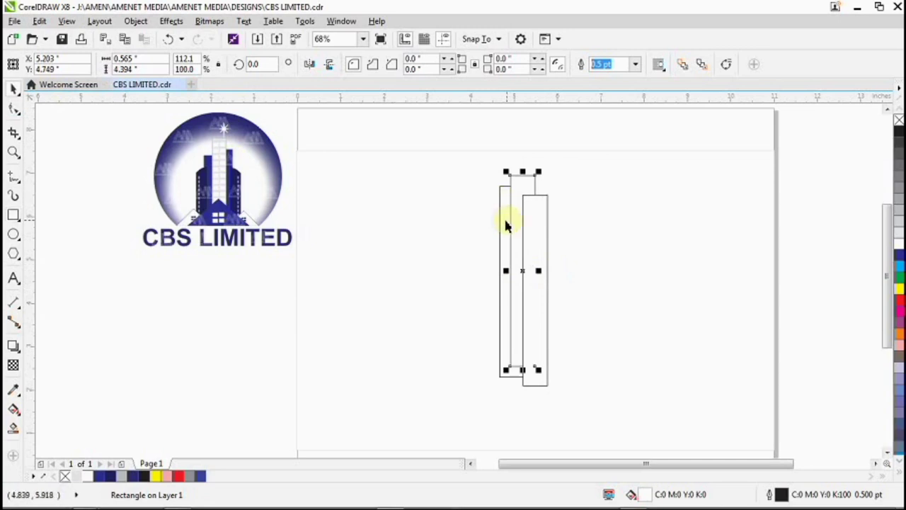
{"action": "left_click", "coordinate": [538, 228]}
{"action": "left_click_drag", "start_coordinate": [538, 228], "coordinate": [536, 220]}
{"action": "left_click_drag", "start_coordinate": [536, 377], "coordinate": [540, 362]}
{"action": "left_click_drag", "start_coordinate": [541, 294], "coordinate": [544, 285]}
Step: Shorten the left rectangle to about 3.48 in and place it lower, then lengthen the middle one to about 4.55 in
{"action": "left_click", "coordinate": [506, 273]}
{"action": "left_click_drag", "start_coordinate": [521, 376], "coordinate": [522, 338]}
{"action": "left_click_drag", "start_coordinate": [518, 273], "coordinate": [506, 298]}
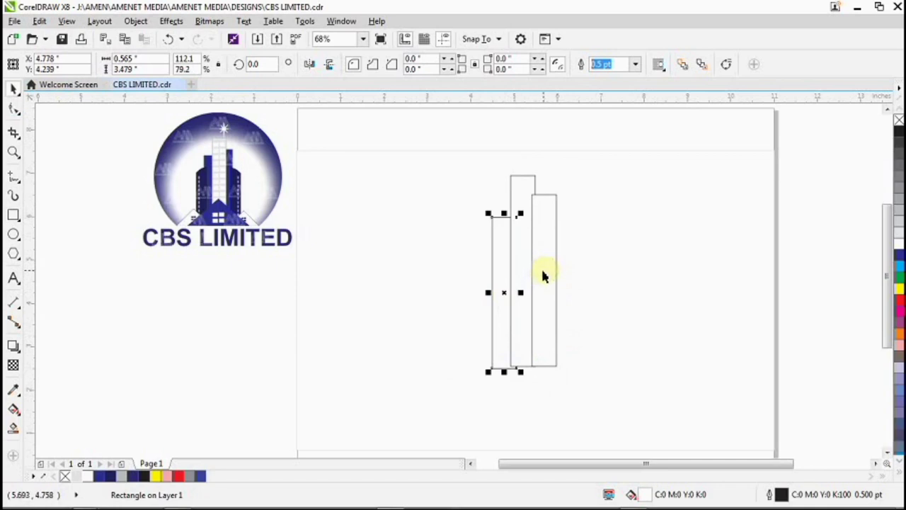
{"action": "left_click", "coordinate": [543, 273]}
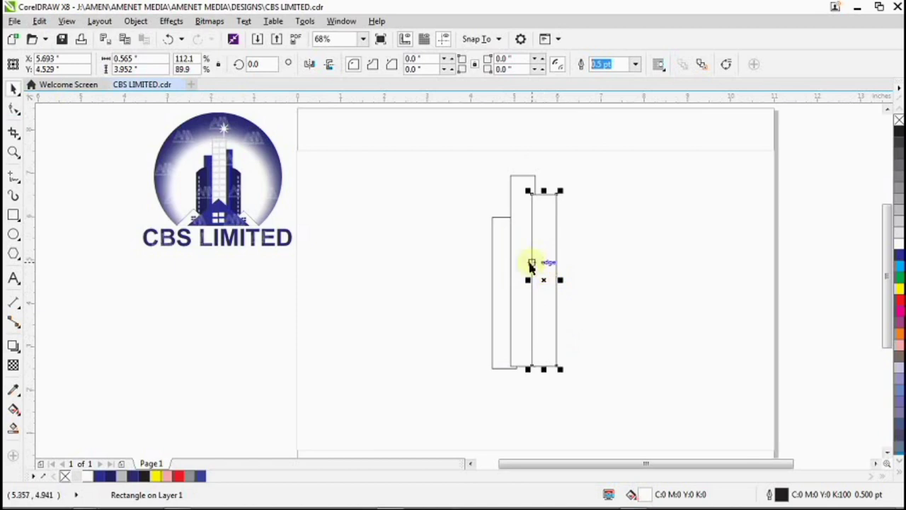
{"action": "left_click", "coordinate": [522, 262]}
{"action": "left_click_drag", "start_coordinate": [522, 371], "coordinate": [523, 376]}
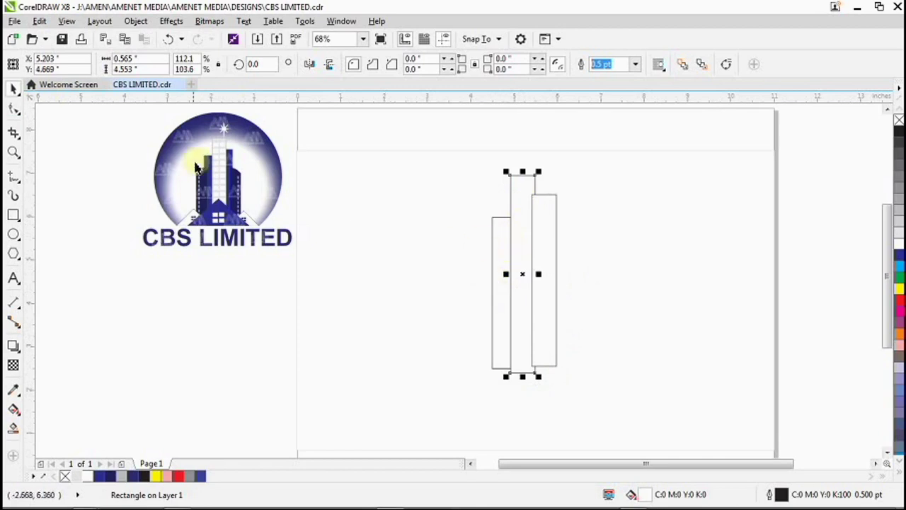
Step: Bring the middle rectangle to the front and tuck the two side rectangles behind its edges with their bases nearly level
{"action": "left_click", "coordinate": [521, 230]}
{"action": "left_click", "coordinate": [521, 233]}
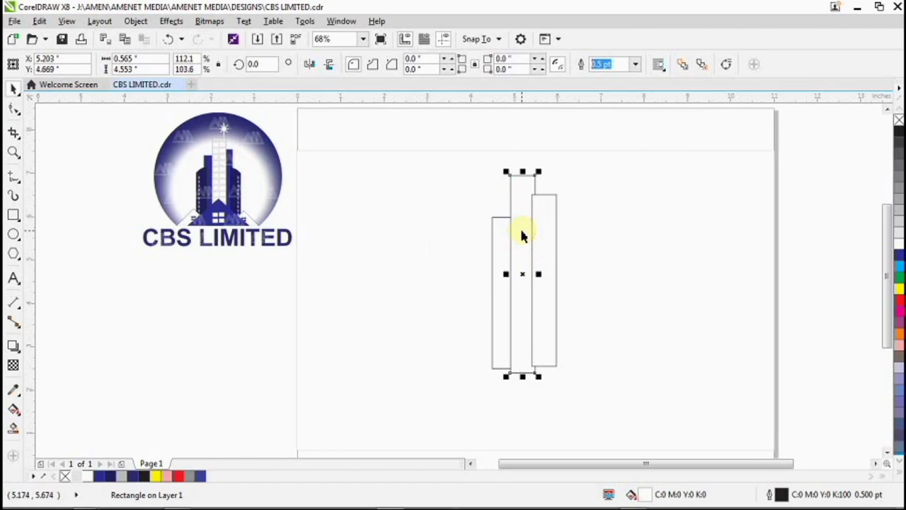
{"action": "key", "text": "shift+Page_Up"}
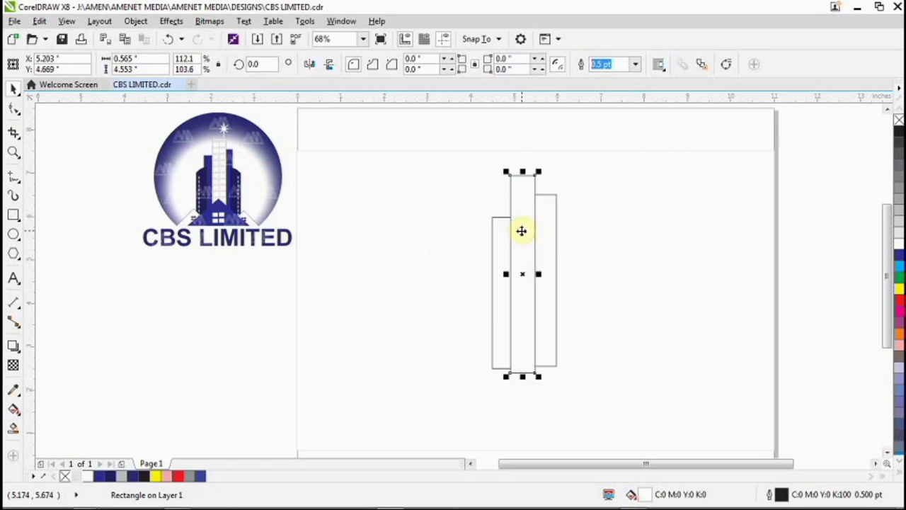
{"action": "left_click", "coordinate": [544, 224]}
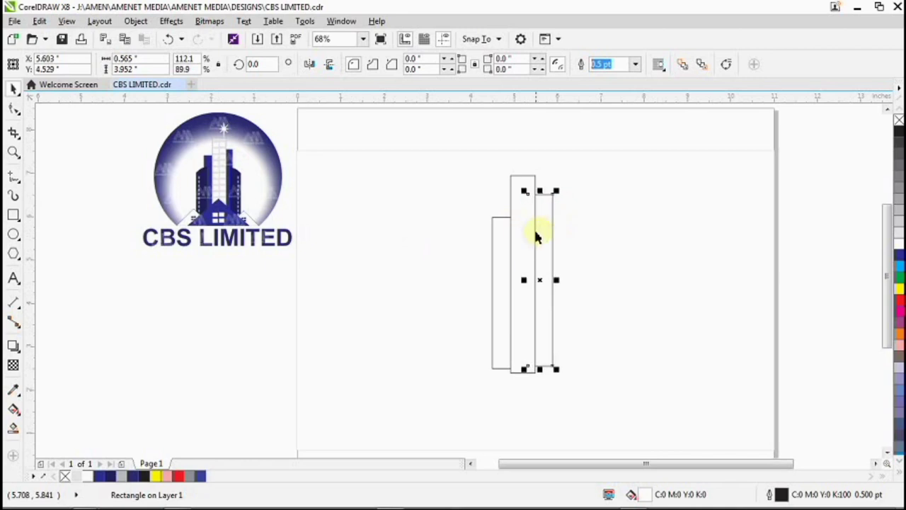
{"action": "left_click", "coordinate": [501, 270]}
{"action": "left_click_drag", "start_coordinate": [504, 269], "coordinate": [508, 267]}
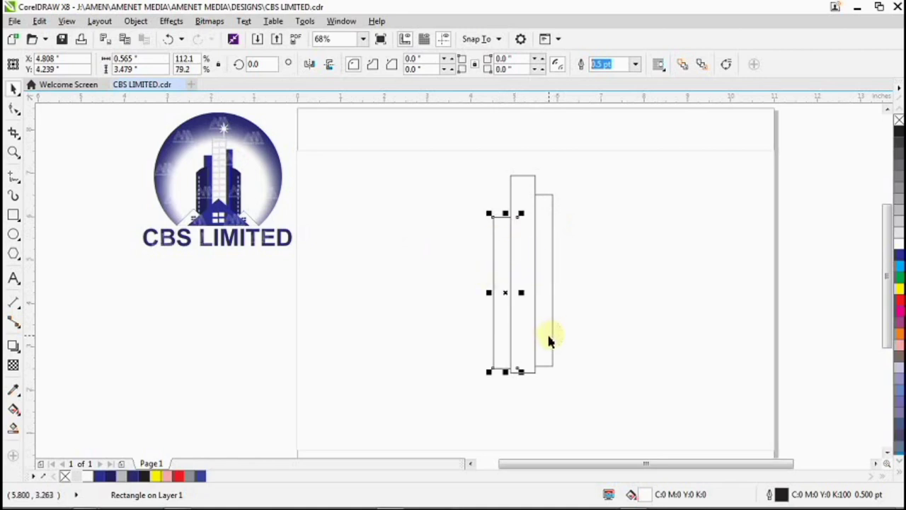
{"action": "left_click_drag", "start_coordinate": [548, 336], "coordinate": [500, 338]}
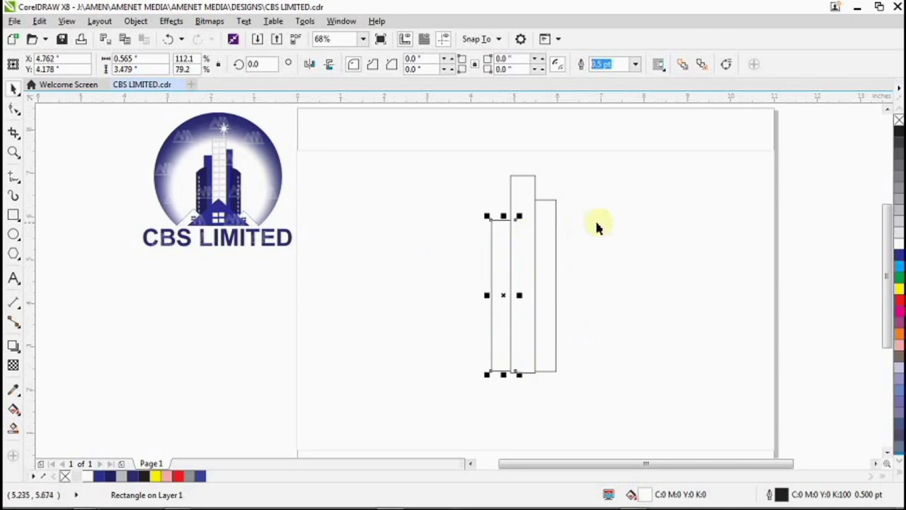
{"action": "left_click", "coordinate": [534, 246]}
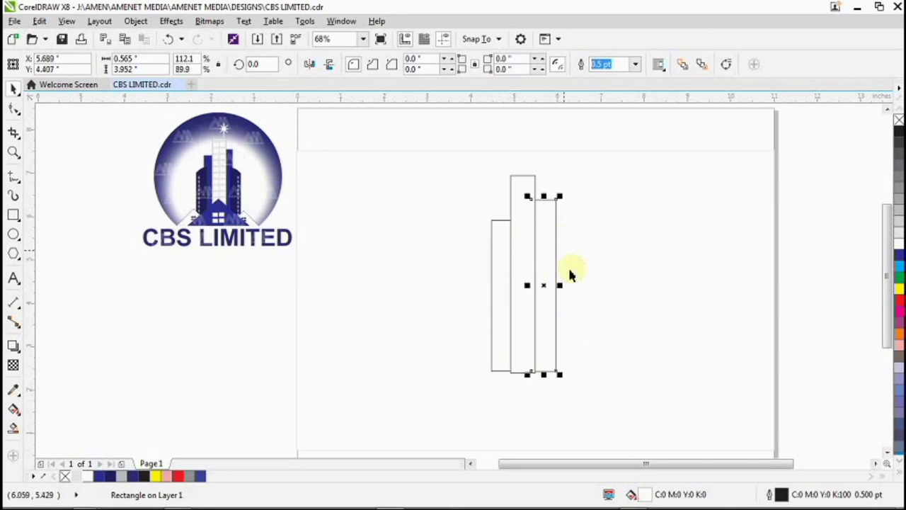
Step: Duplicate the middle rectangle, place one copy on each outer side of the towers, and delete the surplus copy
{"action": "left_click", "coordinate": [527, 236]}
{"action": "key", "text": "ctrl+d"}
{"action": "key", "text": "ctrl+d"}
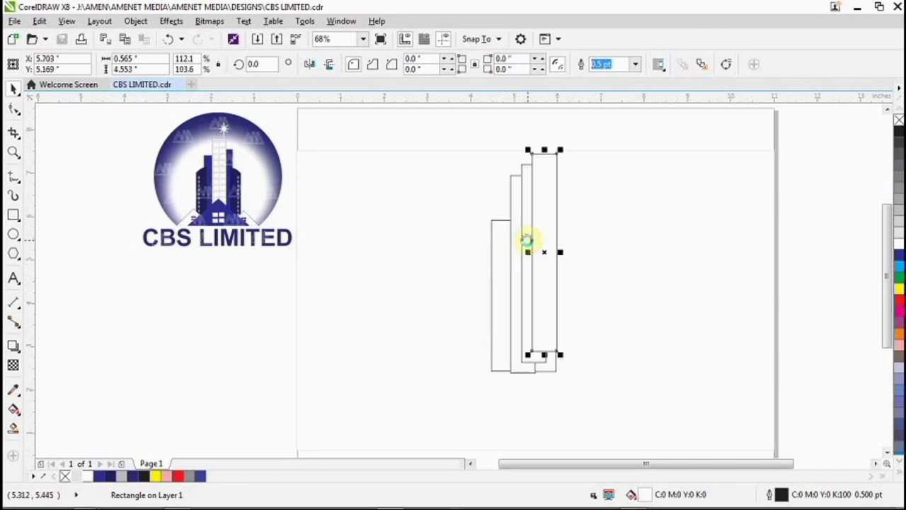
{"action": "key", "text": "ctrl+d"}
{"action": "left_click_drag", "start_coordinate": [555, 216], "coordinate": [489, 259]}
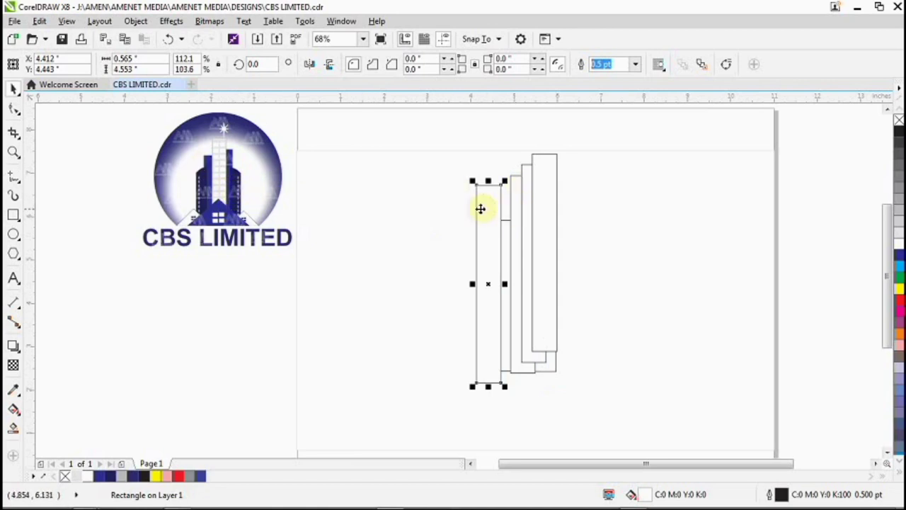
{"action": "left_click", "coordinate": [555, 236]}
{"action": "left_click_drag", "start_coordinate": [555, 236], "coordinate": [608, 237]}
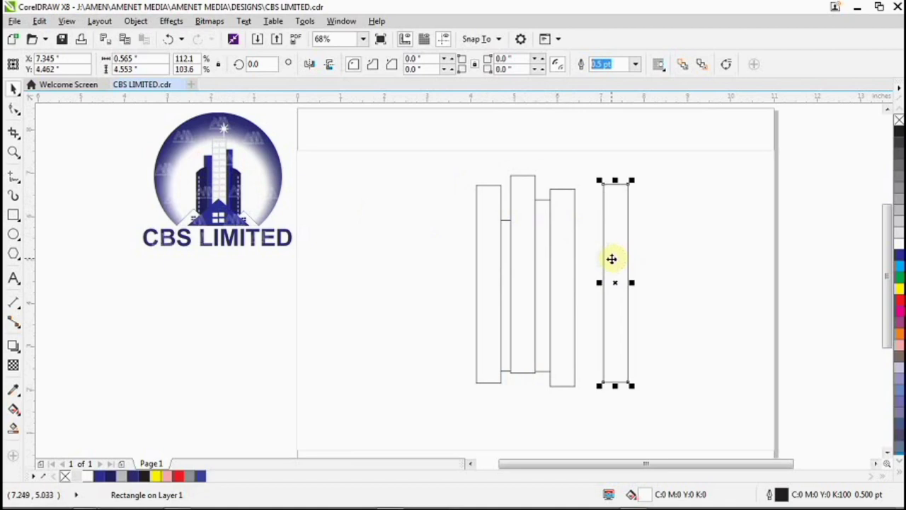
{"action": "key", "text": "Delete"}
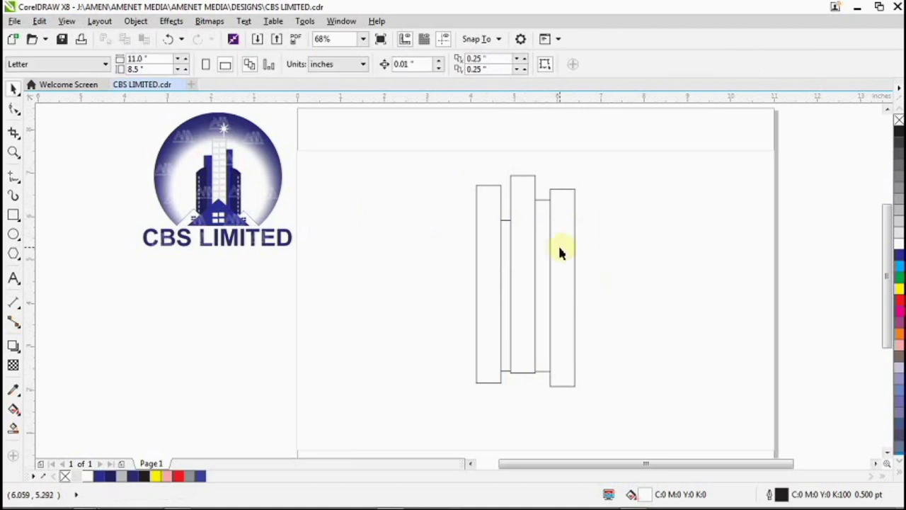
Step: Shorten the right outer rectangle to about 3.43 in high and move it closer to the inner towers
{"action": "left_click", "coordinate": [563, 386]}
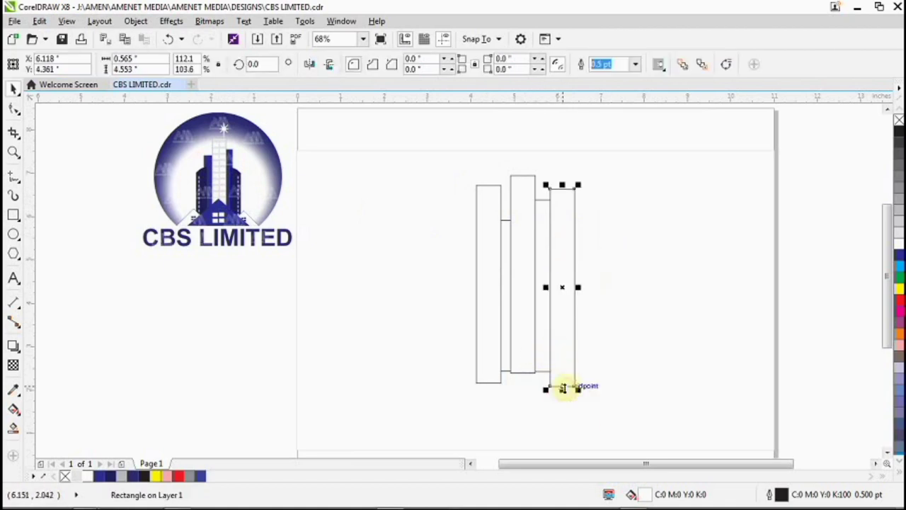
{"action": "left_click_drag", "start_coordinate": [564, 388], "coordinate": [560, 369]}
{"action": "left_click_drag", "start_coordinate": [562, 332], "coordinate": [557, 340]}
{"action": "left_click_drag", "start_coordinate": [553, 188], "coordinate": [553, 225]}
Step: Shorten the left outer rectangle to about 3.35 in and position both outer rectangles with their bases slightly below the inner towers
{"action": "left_click", "coordinate": [488, 383]}
{"action": "left_click_drag", "start_coordinate": [488, 382], "coordinate": [487, 363]}
{"action": "left_click_drag", "start_coordinate": [491, 290], "coordinate": [491, 312]}
{"action": "left_click_drag", "start_coordinate": [491, 206], "coordinate": [491, 234]}
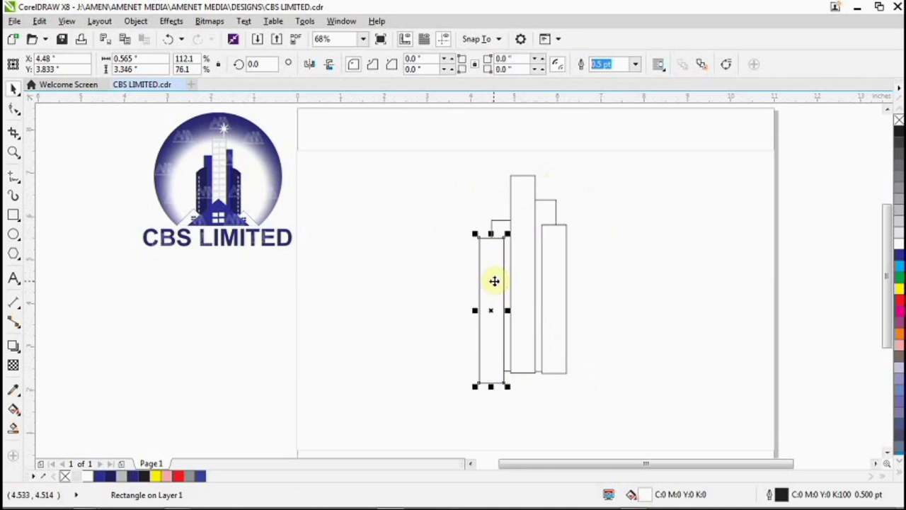
{"action": "left_click_drag", "start_coordinate": [494, 281], "coordinate": [491, 282]}
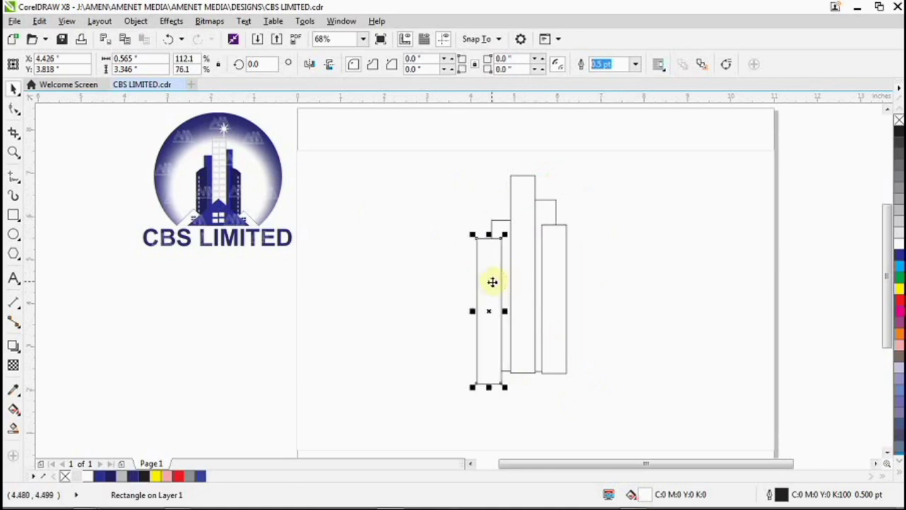
{"action": "left_click", "coordinate": [551, 280]}
{"action": "left_click_drag", "start_coordinate": [556, 277], "coordinate": [560, 290]}
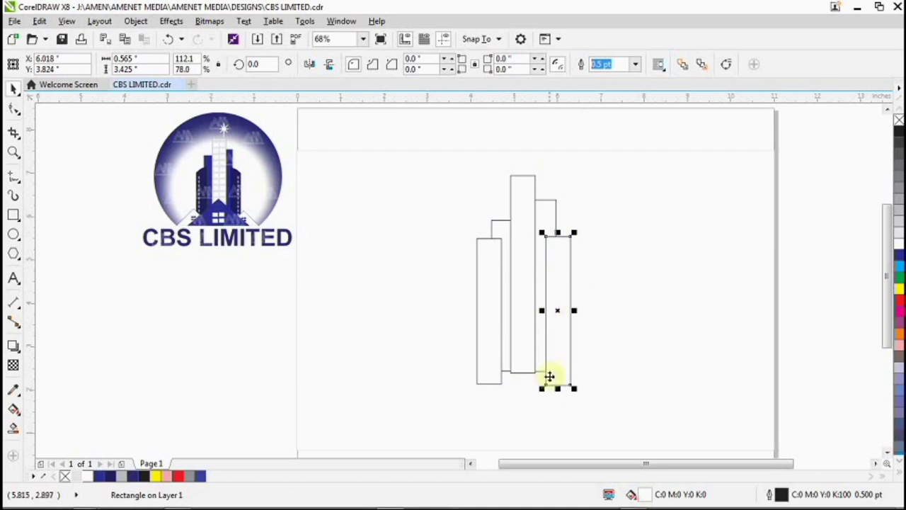
Step: Fill the middle tower rectangle with 10% black
{"action": "left_click", "coordinate": [527, 217]}
{"action": "left_click", "coordinate": [529, 212]}
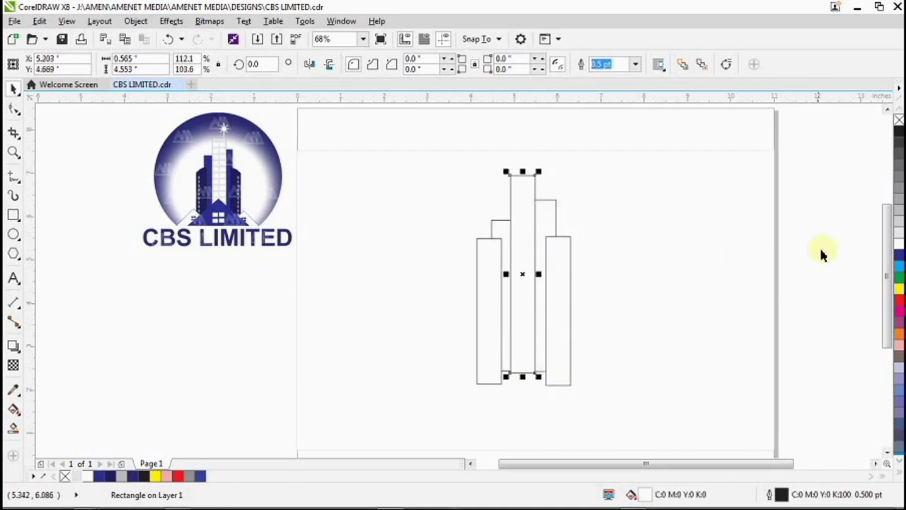
{"action": "left_click", "coordinate": [897, 240]}
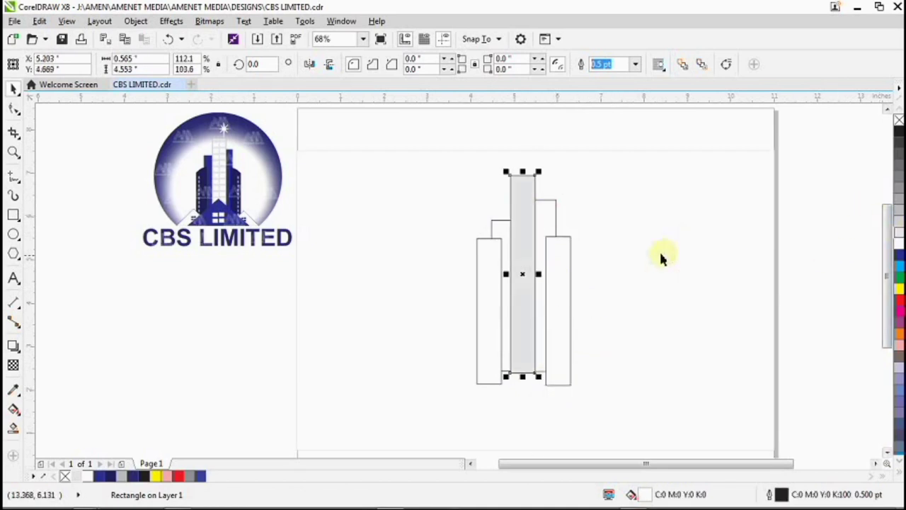
Step: Fill the two inner side towers with the dark blue sampled for the logo
{"action": "left_click", "coordinate": [539, 216]}
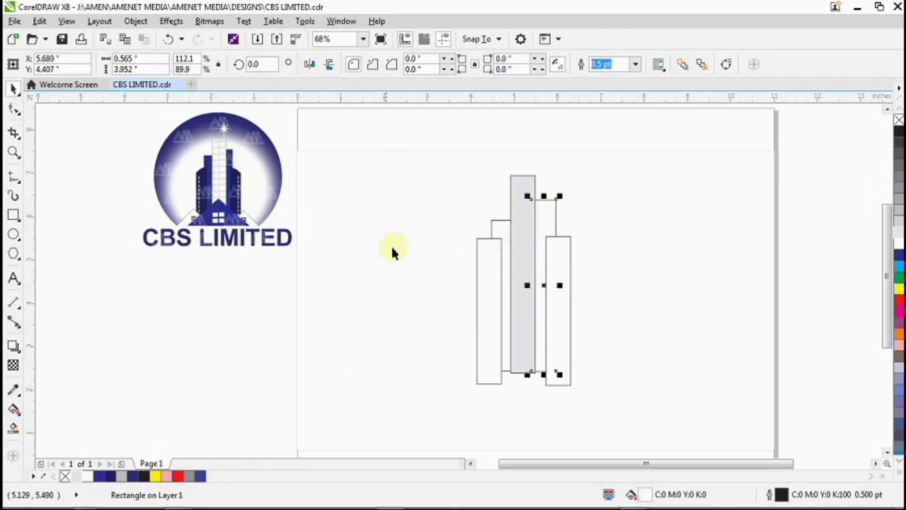
{"action": "left_click", "coordinate": [137, 481]}
{"action": "left_click_drag", "start_coordinate": [130, 476], "coordinate": [540, 269]}
{"action": "left_click", "coordinate": [558, 274]}
Step: Widen the middle tower to about 0.71 in and move the right outer rectangle slightly outward
{"action": "left_click", "coordinate": [519, 208]}
{"action": "scroll", "coordinate": [546, 274], "scroll_direction": "up", "scroll_amount": 3}
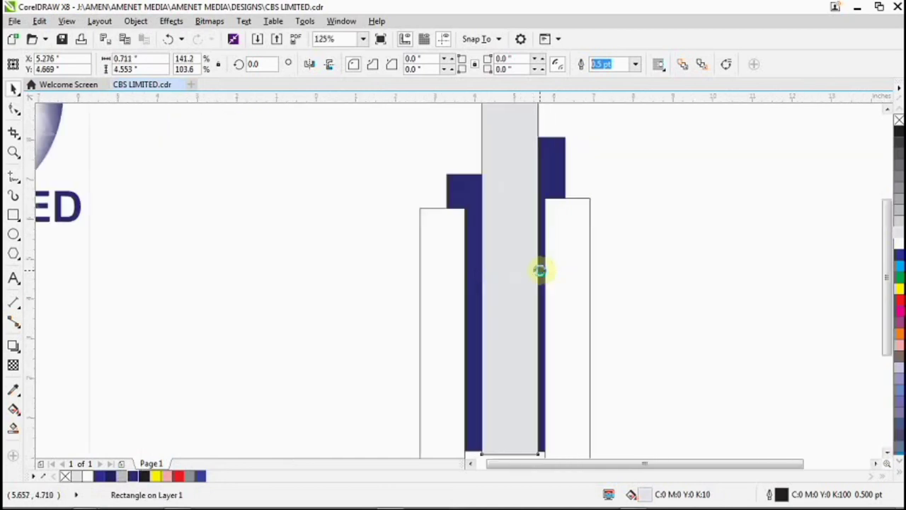
{"action": "scroll", "coordinate": [540, 271], "scroll_direction": "down", "scroll_amount": 3}
{"action": "left_click", "coordinate": [558, 269]}
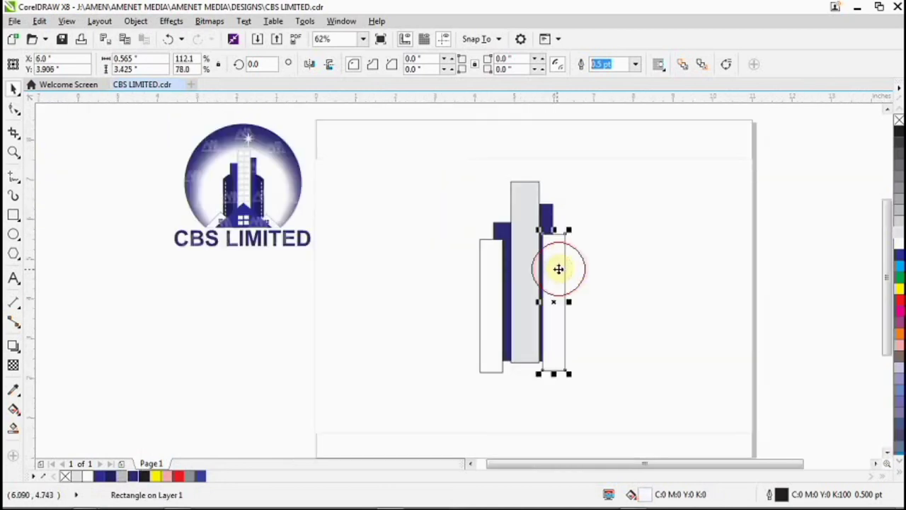
{"action": "left_click_drag", "start_coordinate": [556, 269], "coordinate": [563, 269]}
{"action": "left_click", "coordinate": [474, 310]}
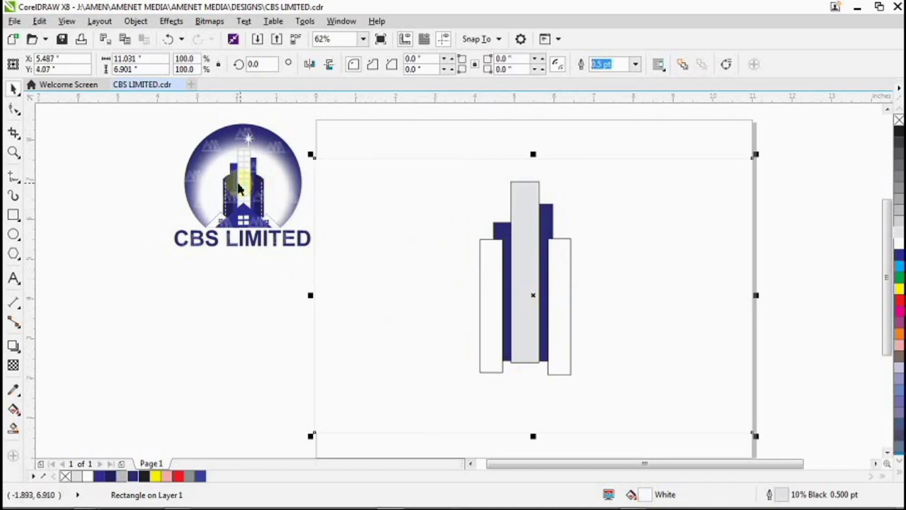
Step: Compare the outer towers with the reference logo and delete the left outer rectangle
{"action": "scroll", "coordinate": [243, 188], "scroll_direction": "up", "scroll_amount": 2}
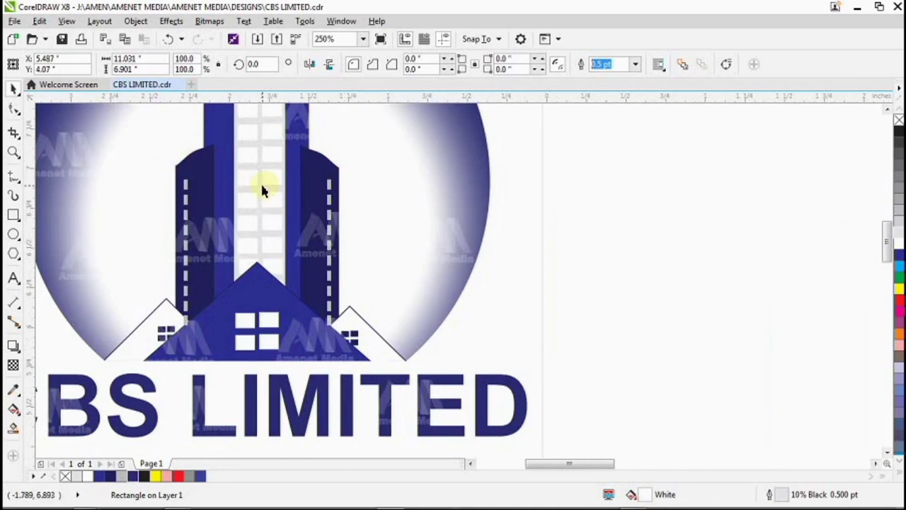
{"action": "scroll", "coordinate": [261, 184], "scroll_direction": "down", "scroll_amount": 1}
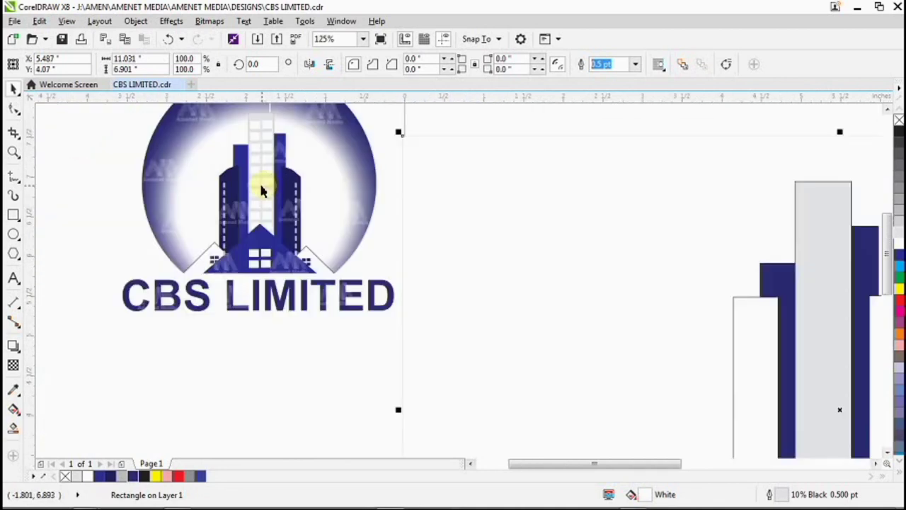
{"action": "scroll", "coordinate": [260, 185], "scroll_direction": "down", "scroll_amount": 1}
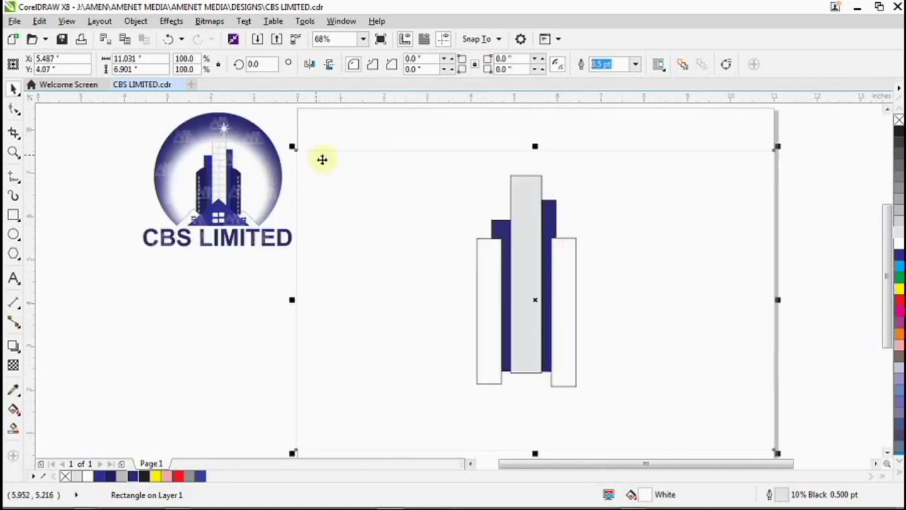
{"action": "left_click", "coordinate": [570, 299]}
{"action": "left_click", "coordinate": [474, 294]}
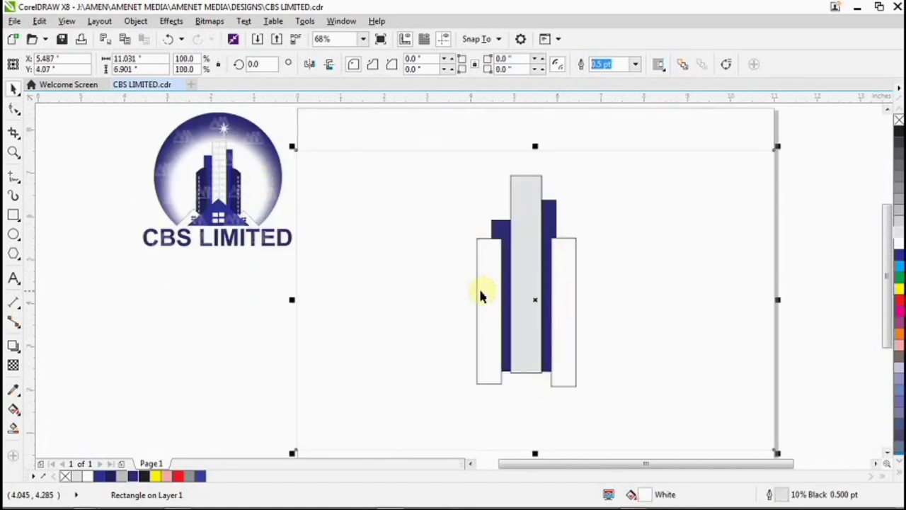
{"action": "left_click", "coordinate": [484, 295]}
{"action": "left_click", "coordinate": [570, 299]}
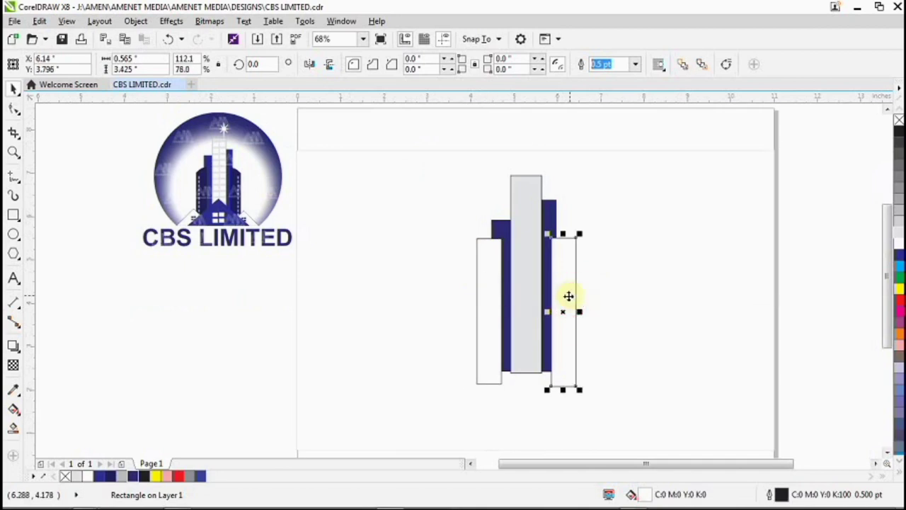
{"action": "left_click", "coordinate": [488, 293]}
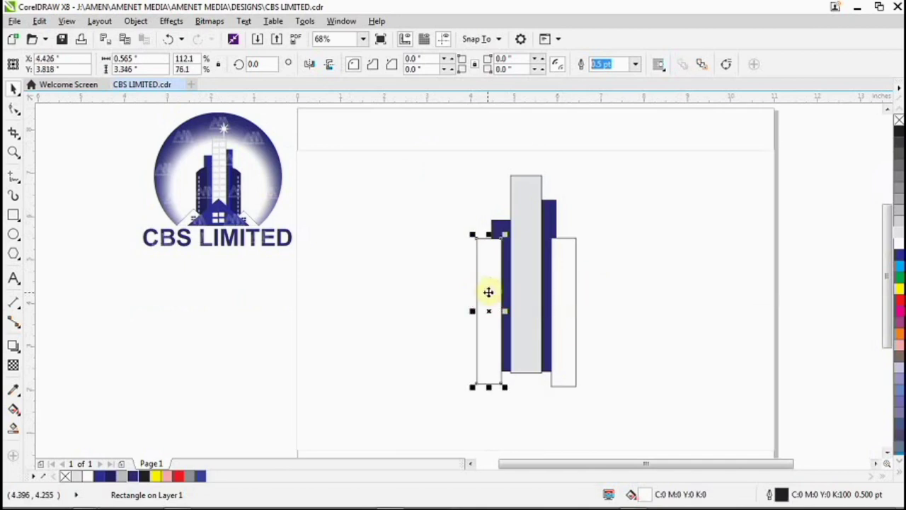
{"action": "key", "text": "Delete"}
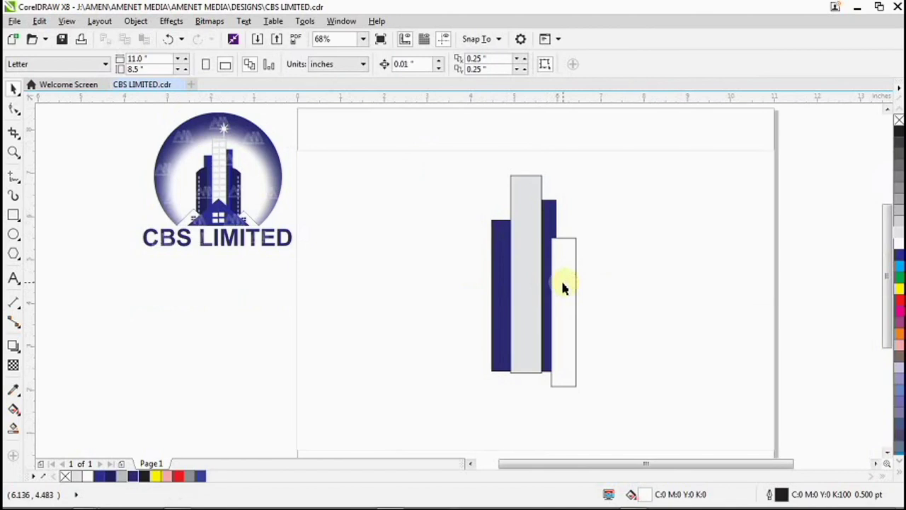
Step: Widen the remaining right outer rectangle to about 0.72 in
{"action": "left_click", "coordinate": [563, 282]}
{"action": "mouse_move", "coordinate": [580, 312]}
{"action": "left_mouse_down"}
{"action": "mouse_move", "coordinate": [599, 312]}
{"action": "mouse_move", "coordinate": [582, 310]}
{"action": "left_mouse_up"}
{"action": "scroll", "coordinate": [582, 310], "scroll_direction": "up", "scroll_amount": 2}
{"action": "scroll", "coordinate": [581, 310], "scroll_direction": "down", "scroll_amount": 2}
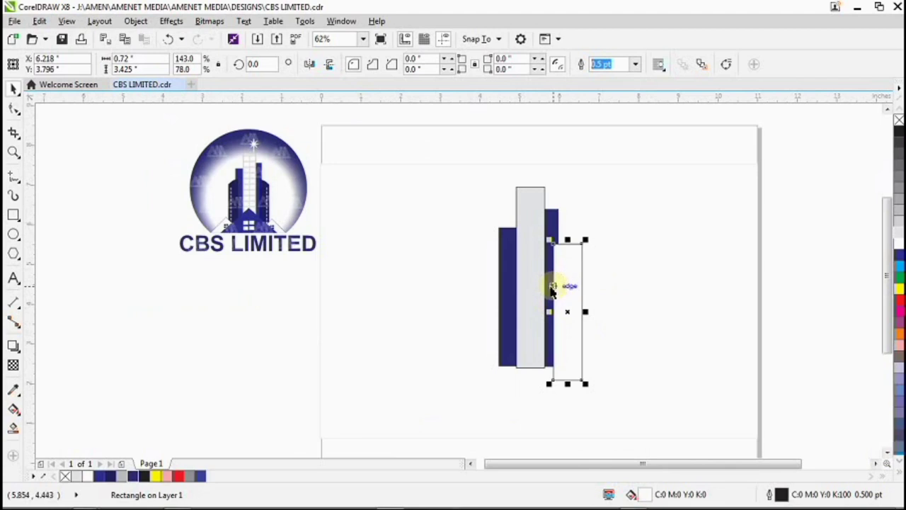
Step: Convert the right outer rectangle to curves, lower its outer top corner node, and mark that height with a horizontal guideline
{"action": "key", "text": "ctrl+q"}
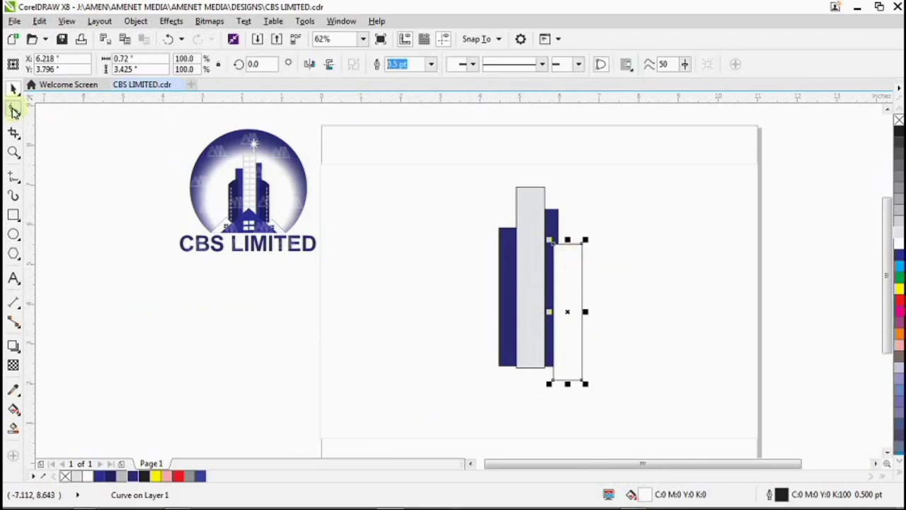
{"action": "left_click", "coordinate": [14, 111]}
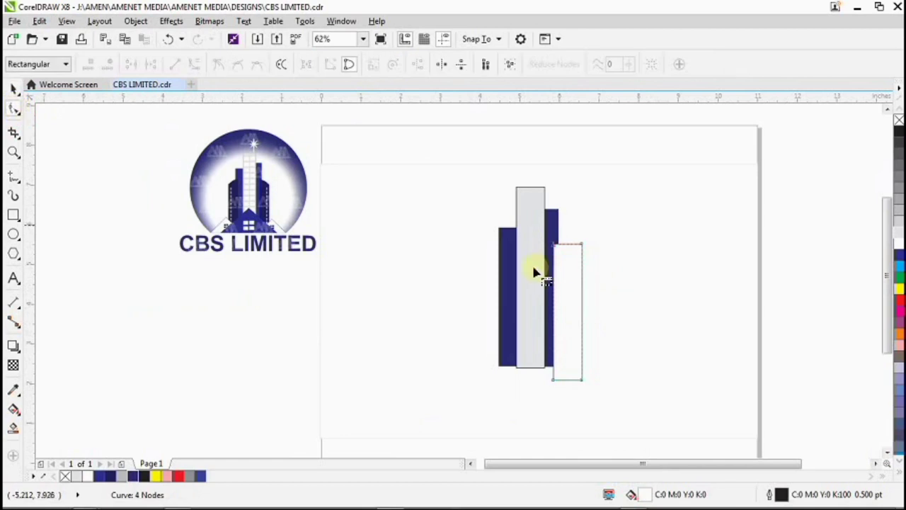
{"action": "scroll", "coordinate": [559, 264], "scroll_direction": "up", "scroll_amount": 2}
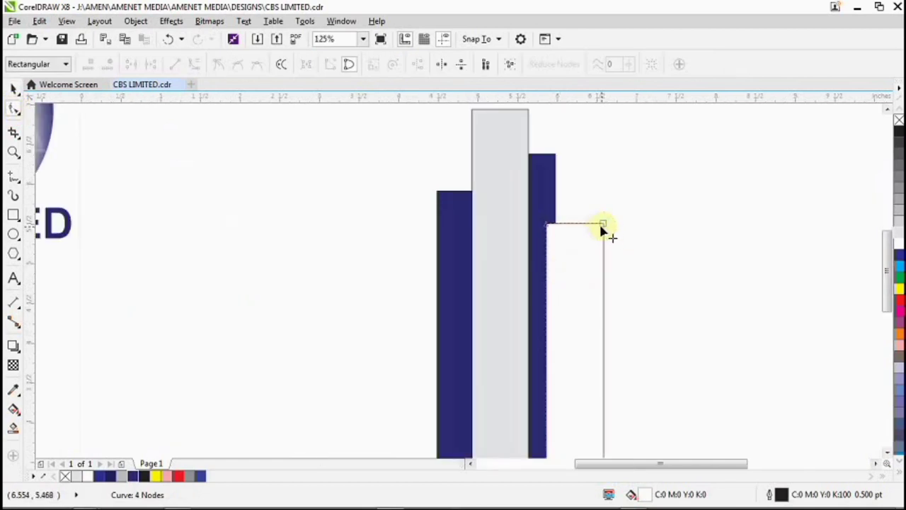
{"action": "left_click_drag", "start_coordinate": [602, 225], "coordinate": [602, 251]}
{"action": "left_click", "coordinate": [597, 253]}
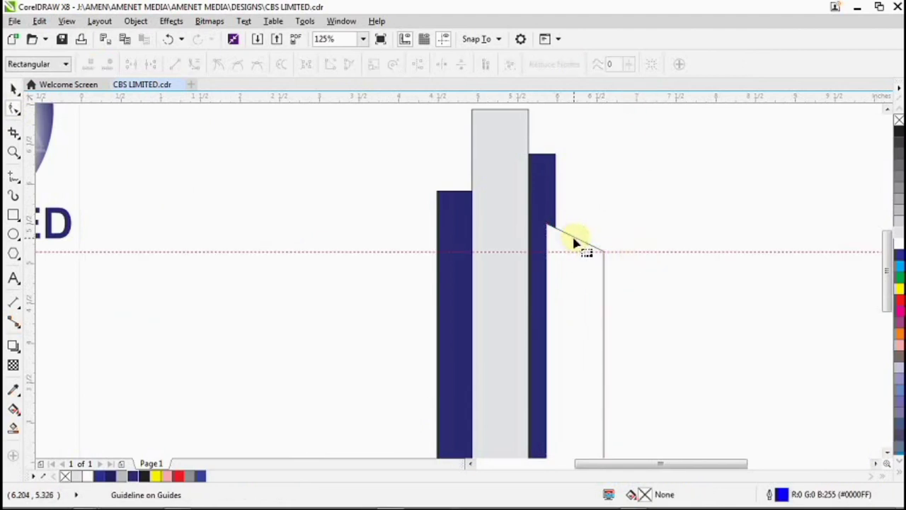
Step: Convert the outer tower's slanted top edge to a curve and bend it outward with an added node
{"action": "left_click", "coordinate": [574, 240]}
{"action": "left_click_drag", "start_coordinate": [577, 242], "coordinate": [598, 247]}
{"action": "scroll", "coordinate": [581, 234], "scroll_direction": "up", "scroll_amount": 2}
{"action": "left_click", "coordinate": [195, 64]}
{"action": "left_click_drag", "start_coordinate": [522, 216], "coordinate": [531, 208]}
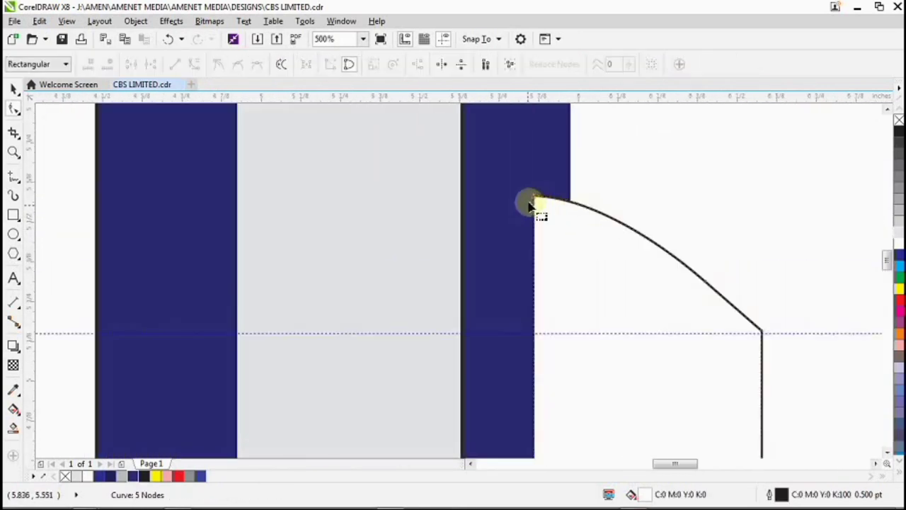
Step: Adjust the curve handles and middle node so the outer tower's roof arcs down more evenly toward its outer corner
{"action": "left_click", "coordinate": [584, 211]}
{"action": "left_click_drag", "start_coordinate": [658, 238], "coordinate": [715, 285]}
{"action": "left_click_drag", "start_coordinate": [652, 240], "coordinate": [661, 233]}
{"action": "left_click", "coordinate": [711, 262]}
{"action": "scroll", "coordinate": [712, 263], "scroll_direction": "down", "scroll_amount": 2}
{"action": "scroll", "coordinate": [712, 268], "scroll_direction": "up", "scroll_amount": 1}
{"action": "scroll", "coordinate": [715, 274], "scroll_direction": "down", "scroll_amount": 1}
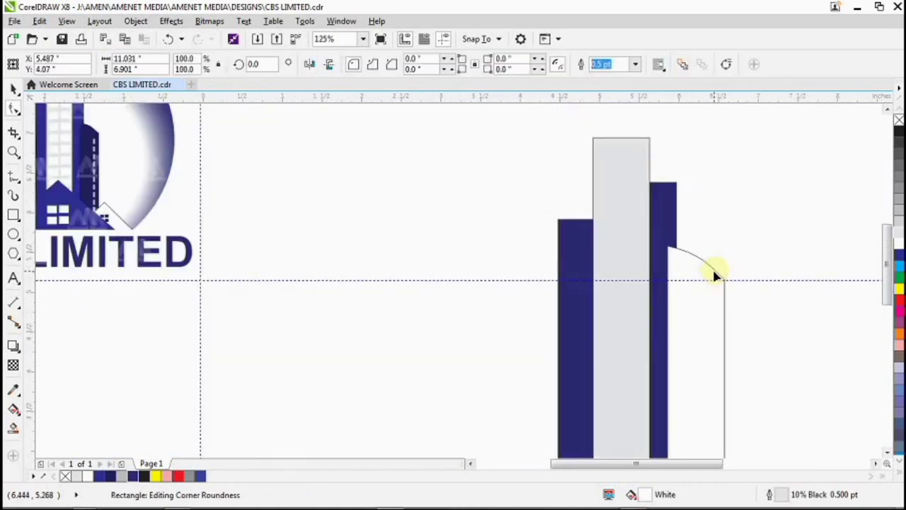
Step: Refine the outer tower's roof curve handles and delete the extra node along the curve
{"action": "scroll", "coordinate": [718, 287], "scroll_direction": "up", "scroll_amount": 4}
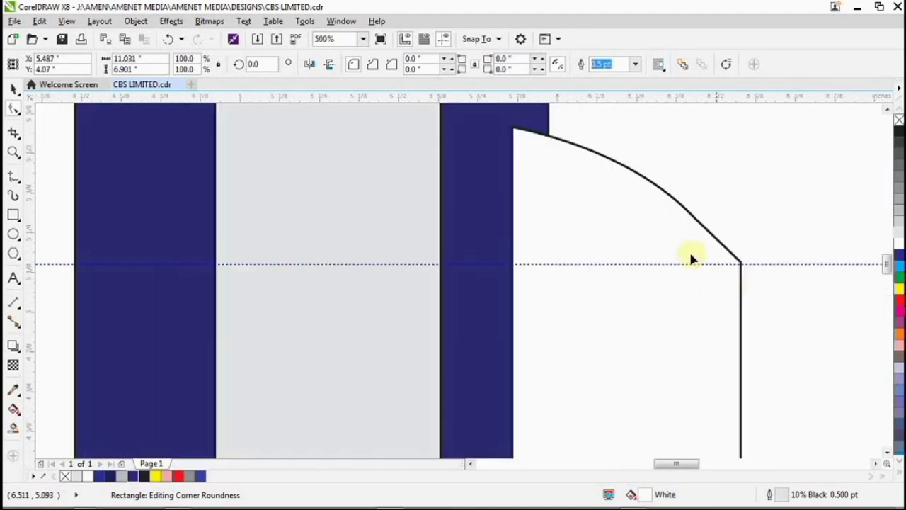
{"action": "key", "text": "ctrl+q"}
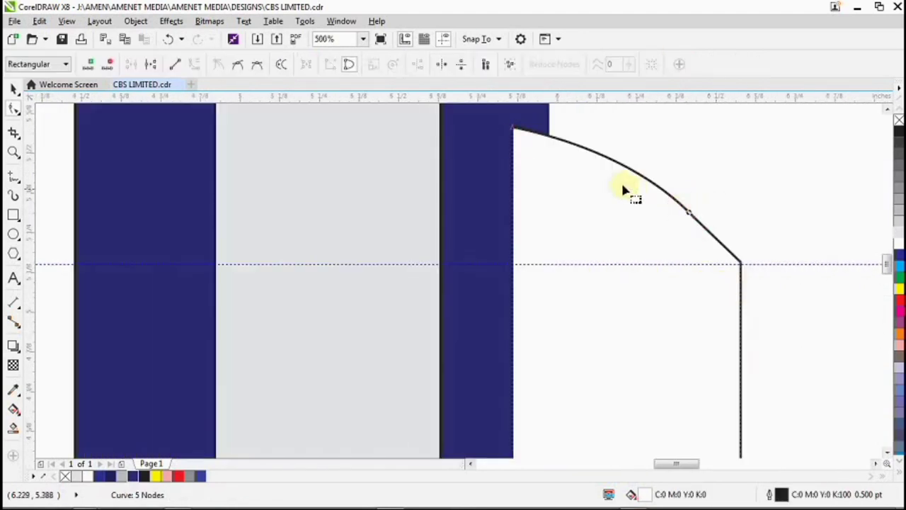
{"action": "left_click", "coordinate": [514, 131]}
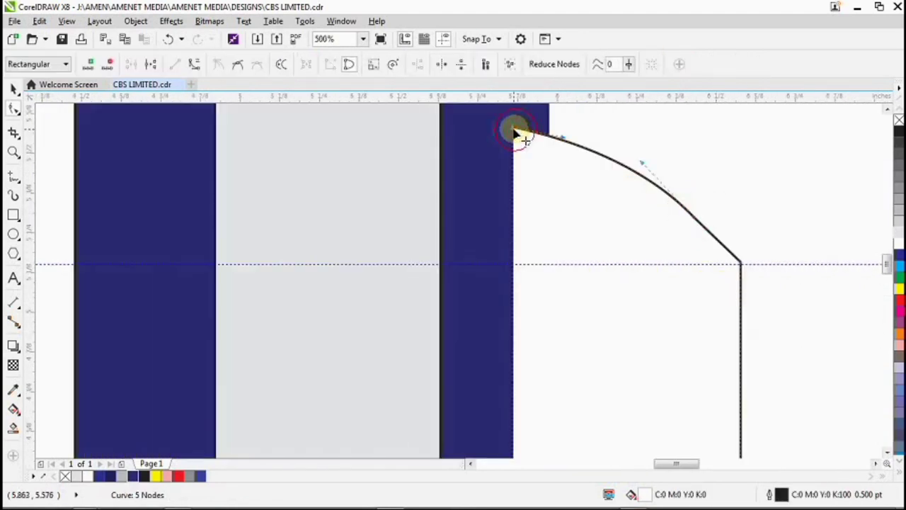
{"action": "left_click", "coordinate": [641, 156]}
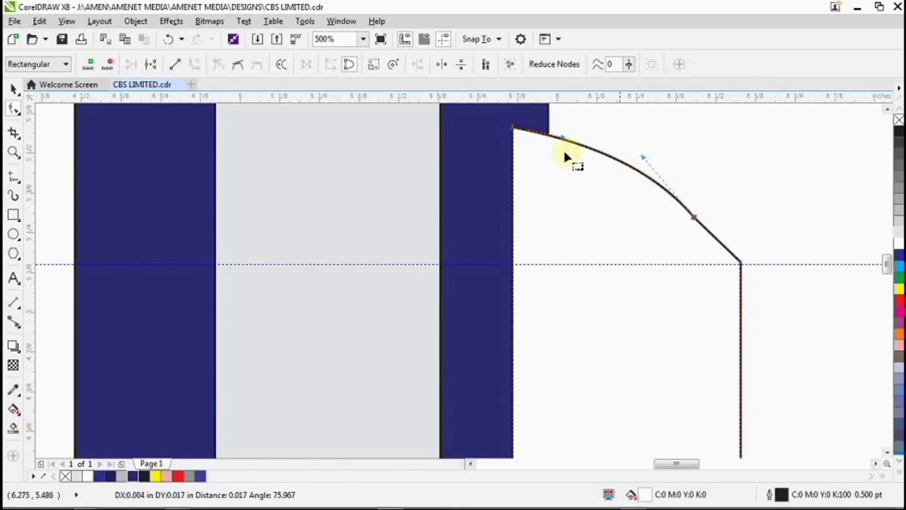
{"action": "mouse_move", "coordinate": [566, 141]}
{"action": "left_mouse_down"}
{"action": "mouse_move", "coordinate": [573, 153]}
{"action": "mouse_move", "coordinate": [566, 151]}
{"action": "left_mouse_up"}
{"action": "left_click", "coordinate": [694, 218]}
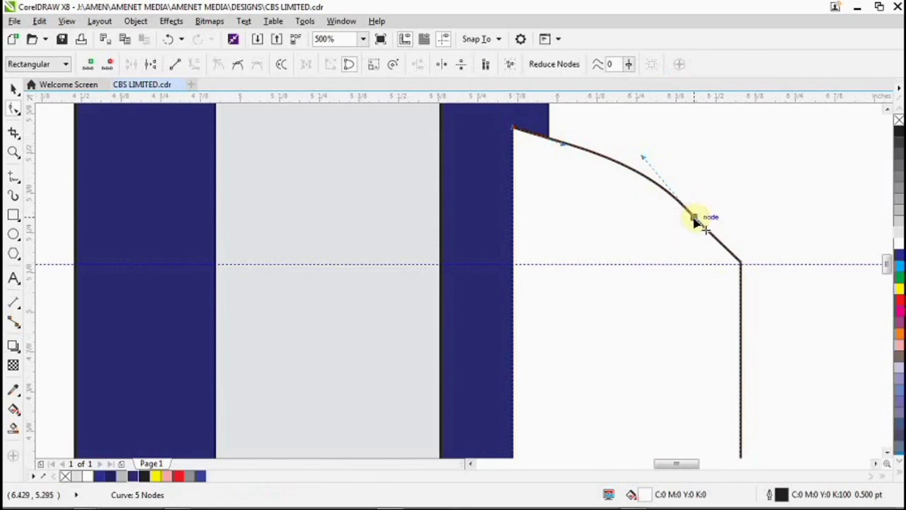
{"action": "key", "text": "Delete"}
{"action": "scroll", "coordinate": [644, 223], "scroll_direction": "down", "scroll_amount": 5}
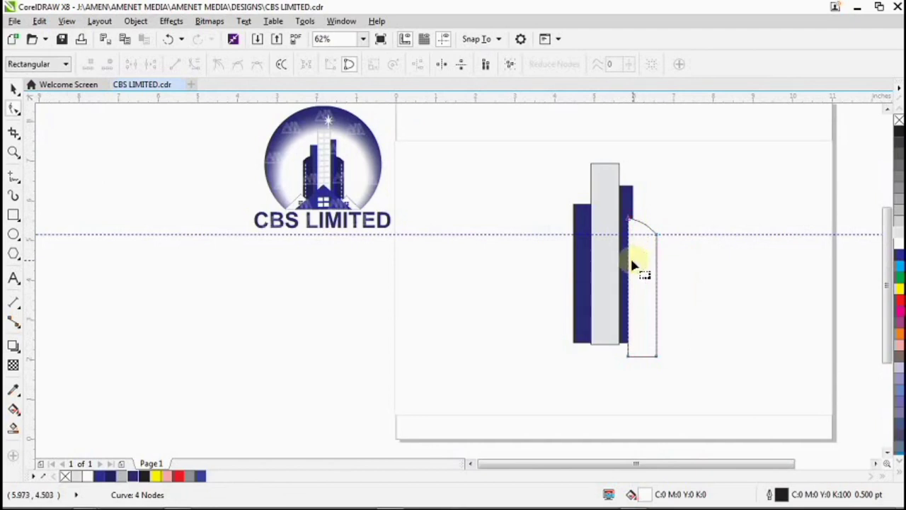
Step: Fill the curved-top outer tower with the darkest navy, C100 M98 Y25 K31
{"action": "key", "text": "space"}
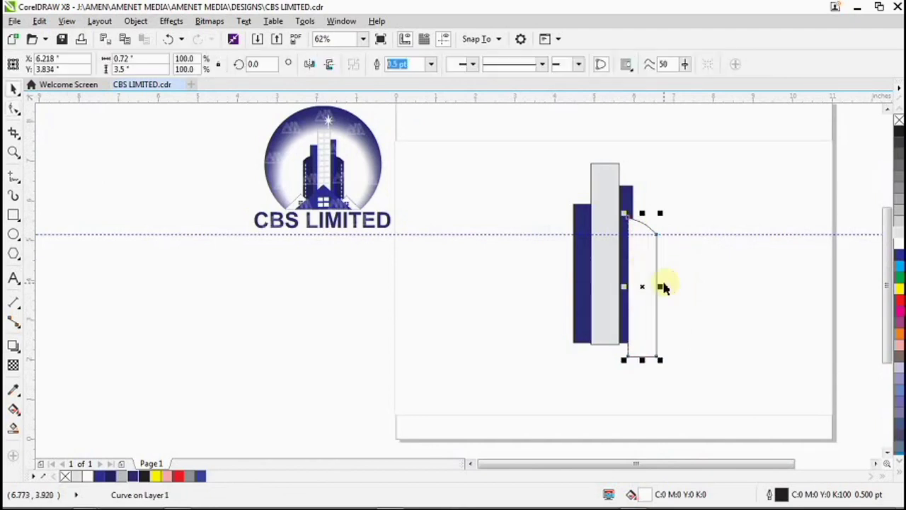
{"action": "scroll", "coordinate": [637, 230], "scroll_direction": "up", "scroll_amount": 1}
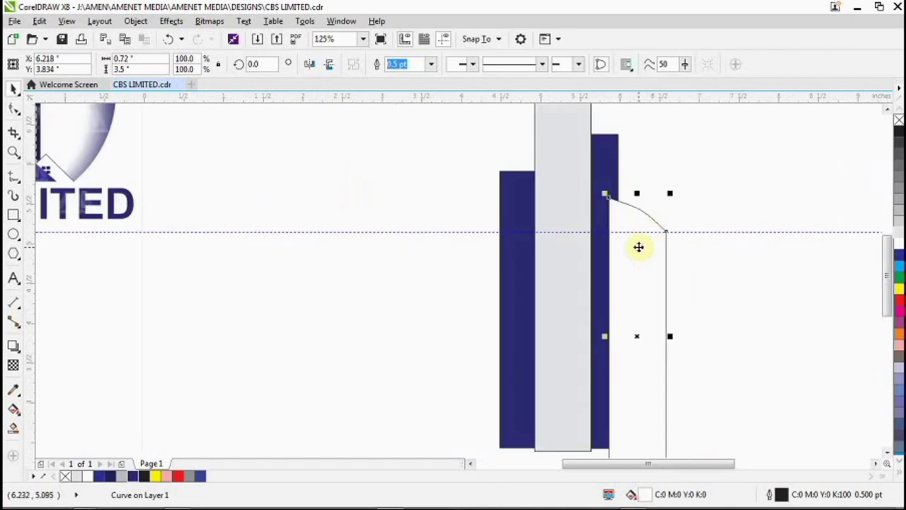
{"action": "scroll", "coordinate": [641, 255], "scroll_direction": "down", "scroll_amount": 1}
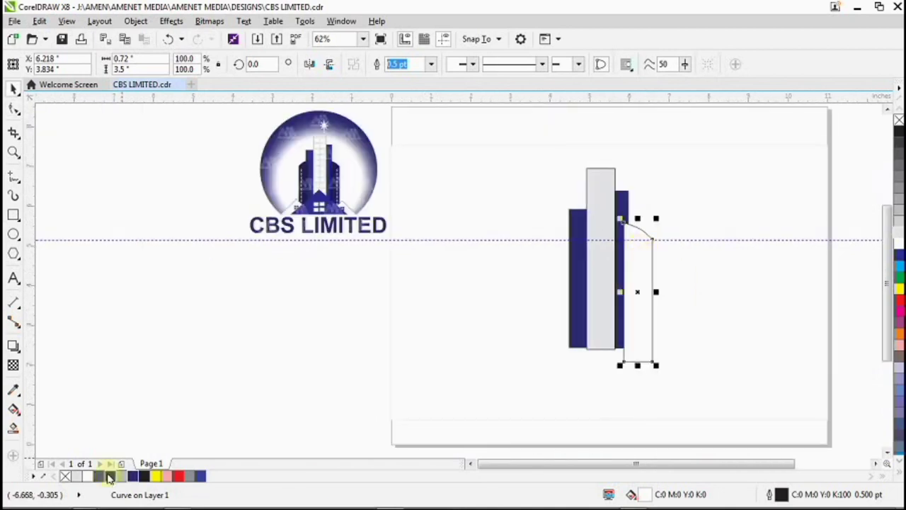
{"action": "left_click", "coordinate": [200, 476]}
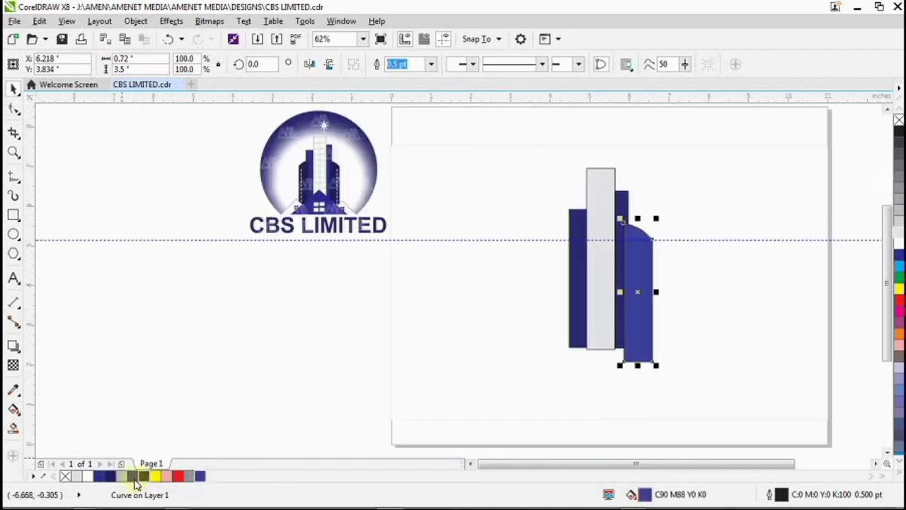
{"action": "left_click", "coordinate": [112, 476]}
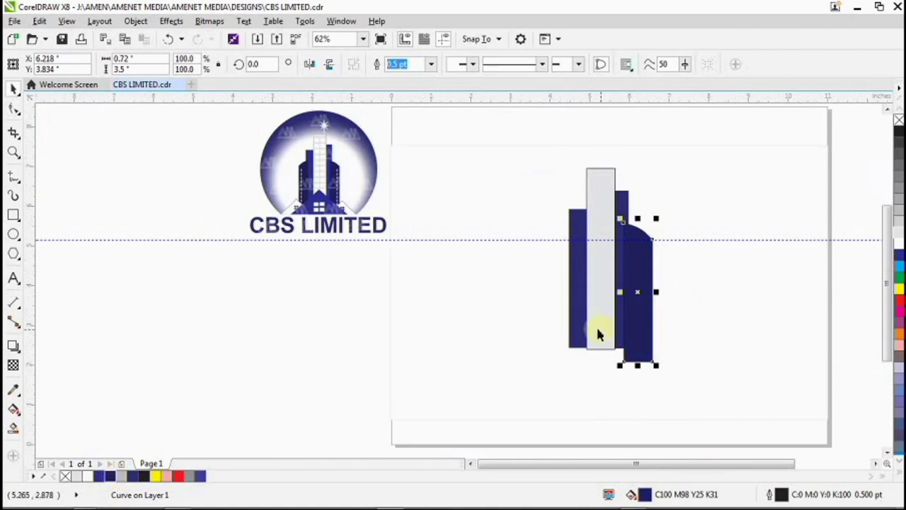
Step: Recolour both inner side towers with the brighter navy, C100 M99 Y20 K11
{"action": "left_click", "coordinate": [626, 204]}
{"action": "left_click", "coordinate": [103, 474]}
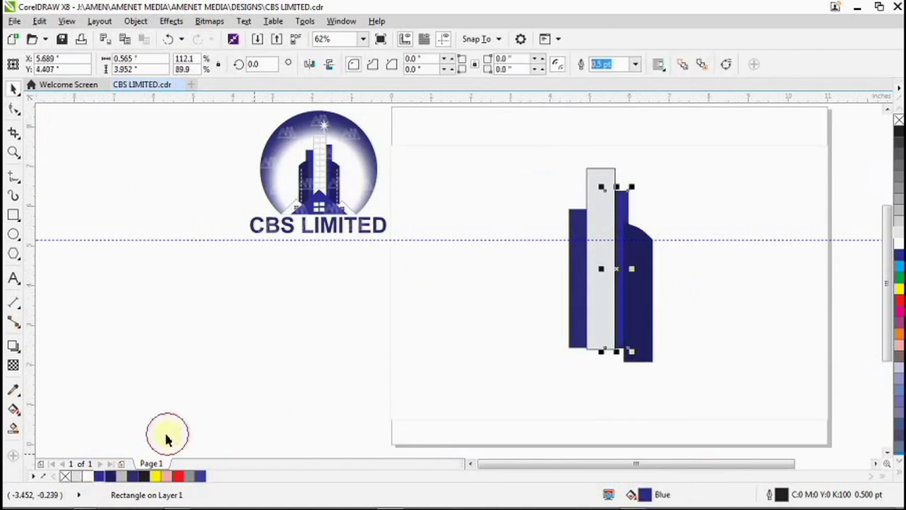
{"action": "left_click", "coordinate": [580, 216]}
{"action": "left_click", "coordinate": [99, 480]}
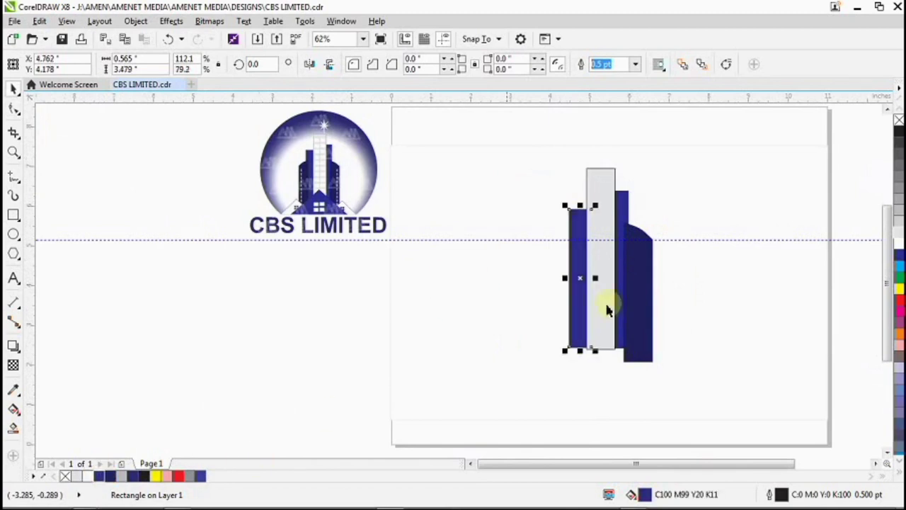
Step: Duplicate the curved-top outer tower, mirror the copy horizontally and place it level with the original on the opposite side of the building group
{"action": "left_click", "coordinate": [639, 274]}
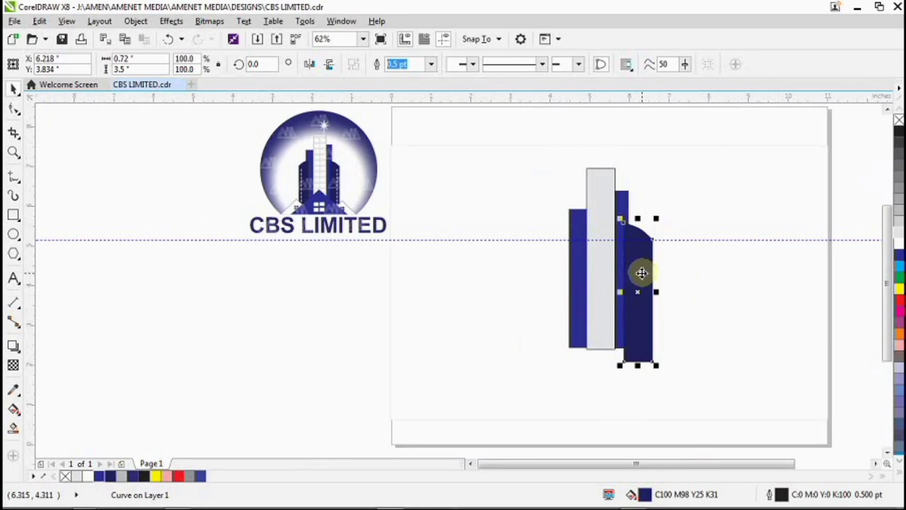
{"action": "left_click_drag", "start_coordinate": [641, 273], "coordinate": [651, 262]}
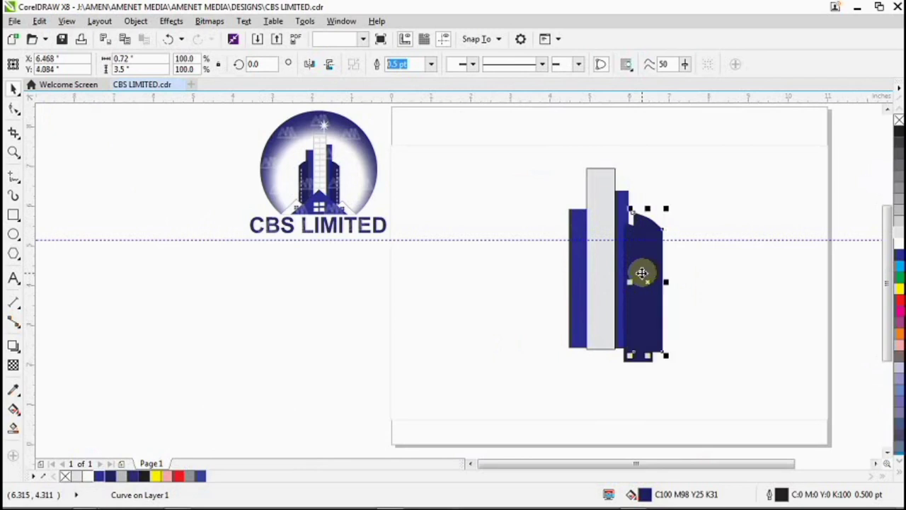
{"action": "left_click", "coordinate": [318, 64]}
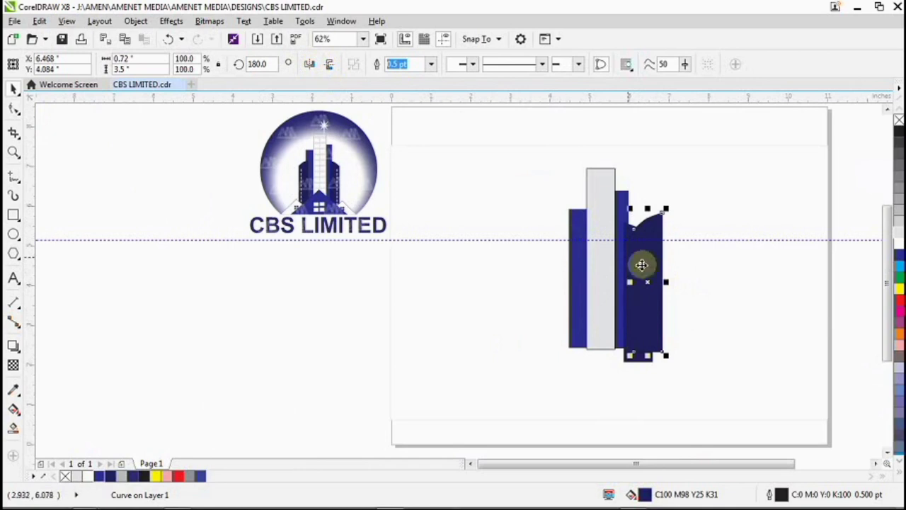
{"action": "left_click_drag", "start_coordinate": [650, 282], "coordinate": [559, 287]}
{"action": "left_click", "coordinate": [686, 292]}
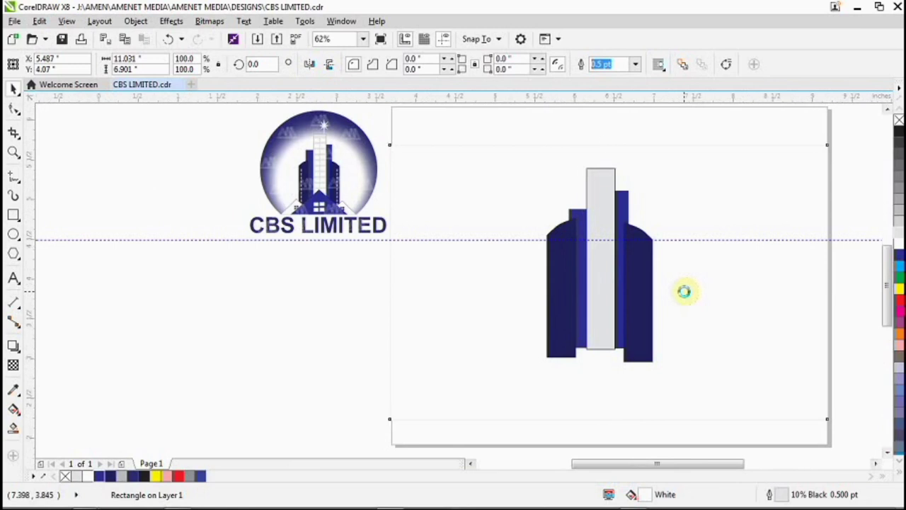
{"action": "scroll", "coordinate": [684, 289], "scroll_direction": "up", "scroll_amount": 2}
{"action": "scroll", "coordinate": [686, 248], "scroll_direction": "down", "scroll_amount": 2}
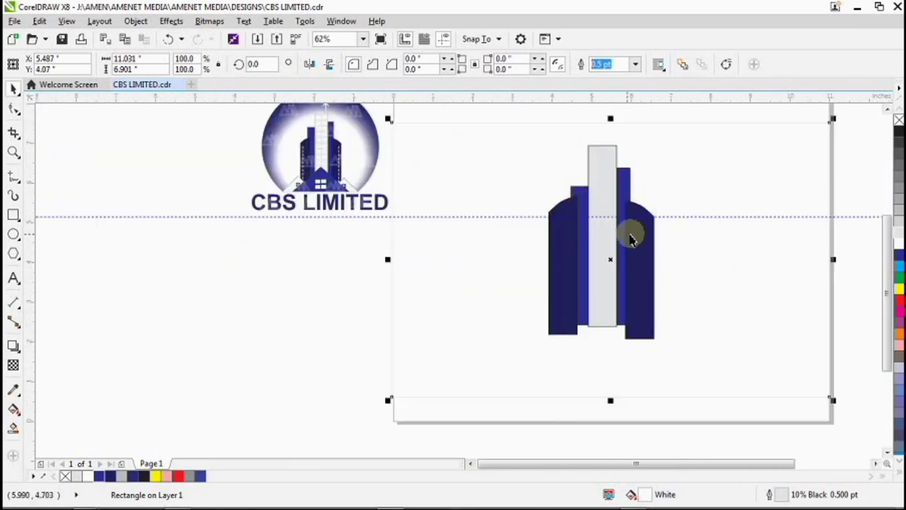
{"action": "key", "text": "Tab"}
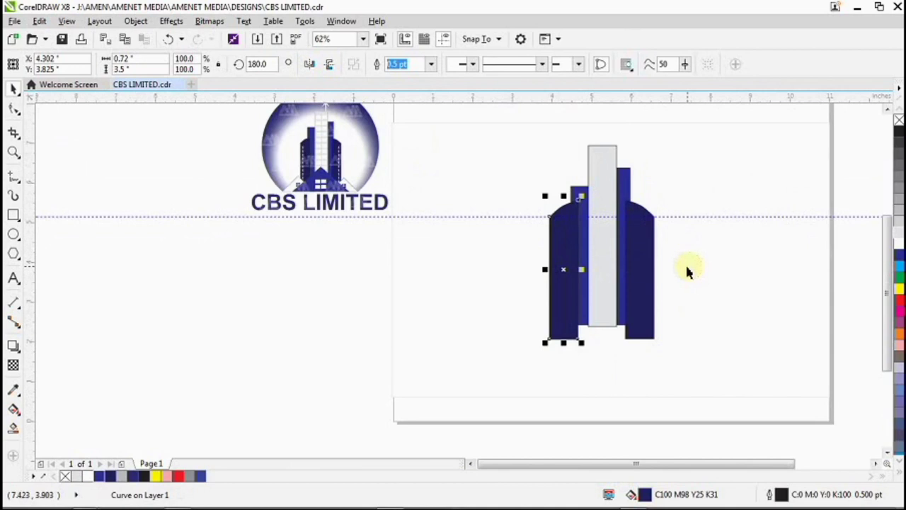
Step: Remove the outlines from both curved-top outer towers
{"action": "key", "text": "Tab"}
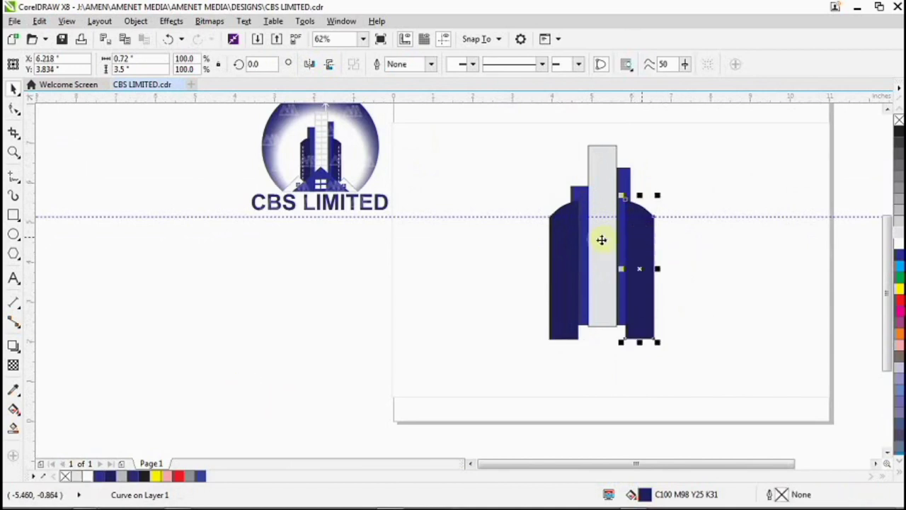
{"action": "left_click", "coordinate": [566, 255]}
{"action": "right_click", "coordinate": [65, 476]}
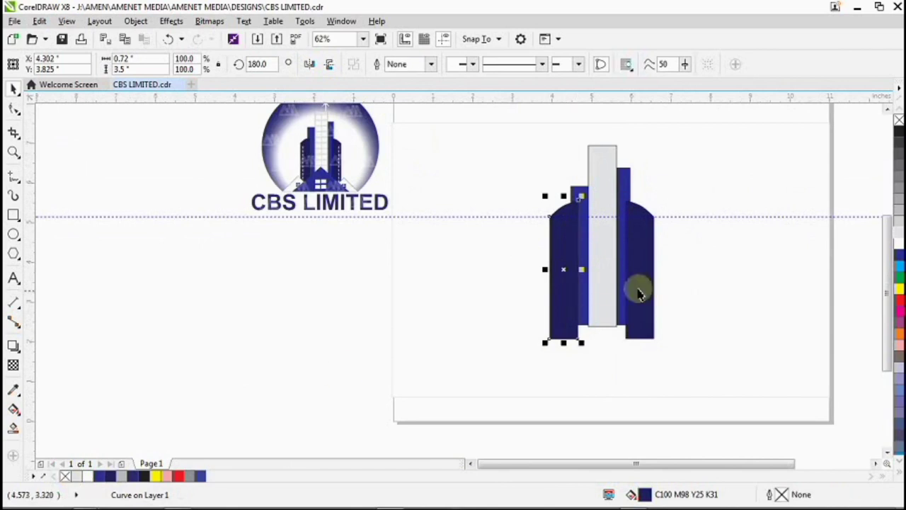
{"action": "left_click", "coordinate": [756, 305]}
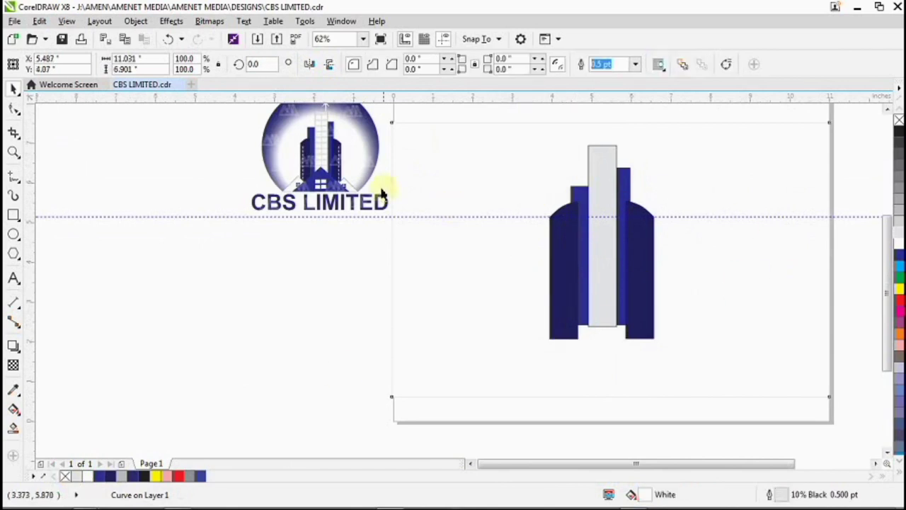
Step: Stretch the shorter inner side tower upward to about 3.71 in tall and shift it slightly down behind the outer tower
{"action": "left_click", "coordinate": [585, 193]}
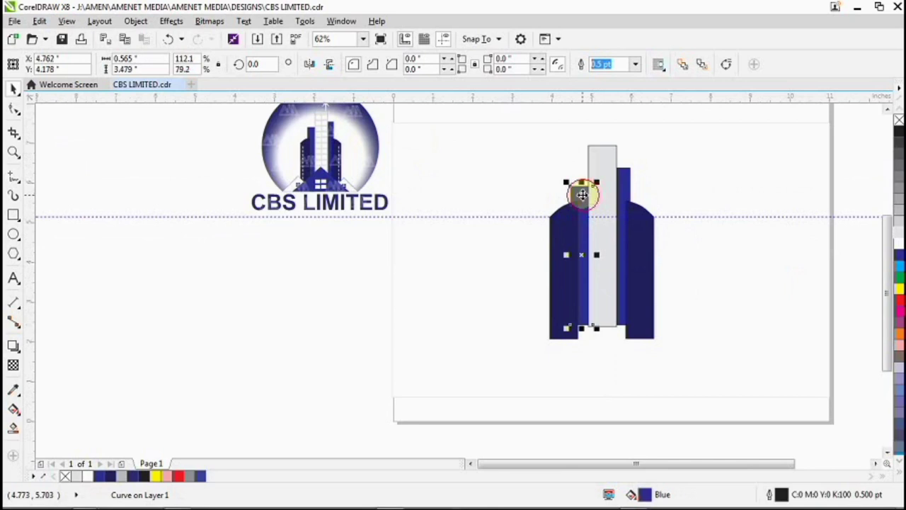
{"action": "left_click_drag", "start_coordinate": [581, 182], "coordinate": [584, 172]}
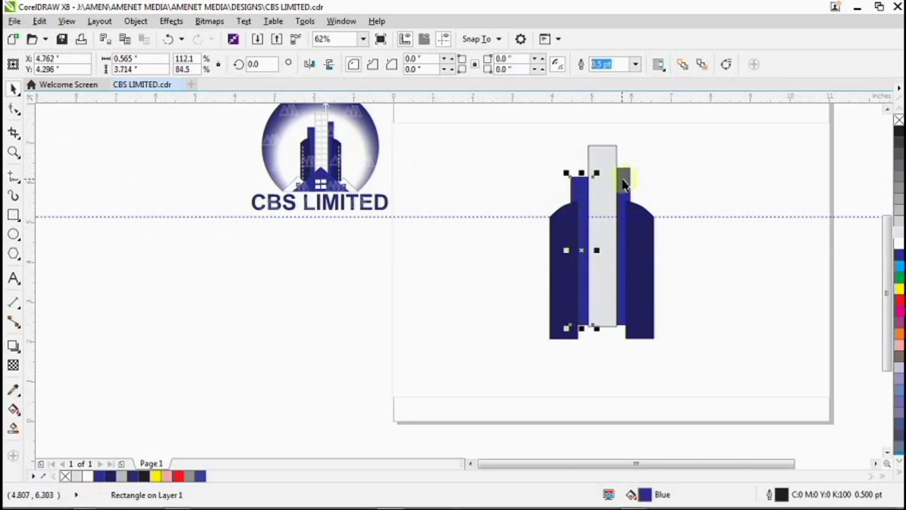
{"action": "left_click", "coordinate": [627, 183]}
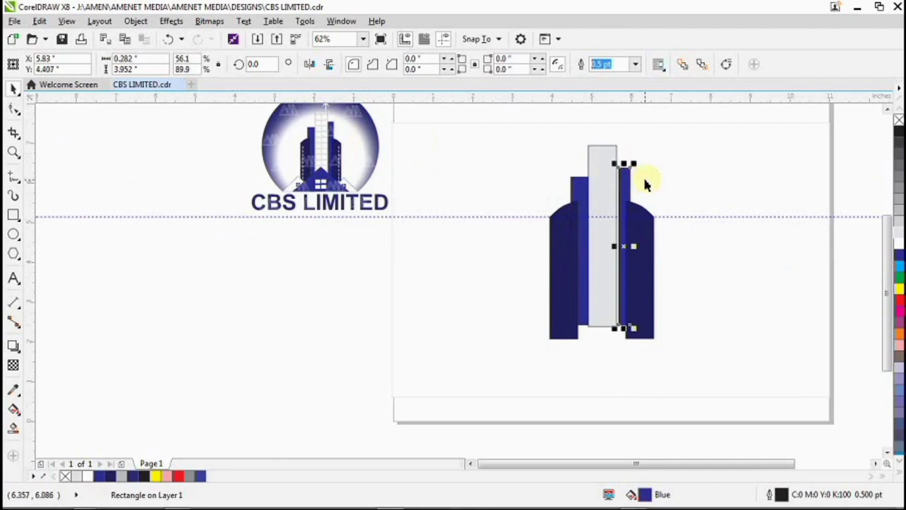
{"action": "left_click", "coordinate": [579, 189]}
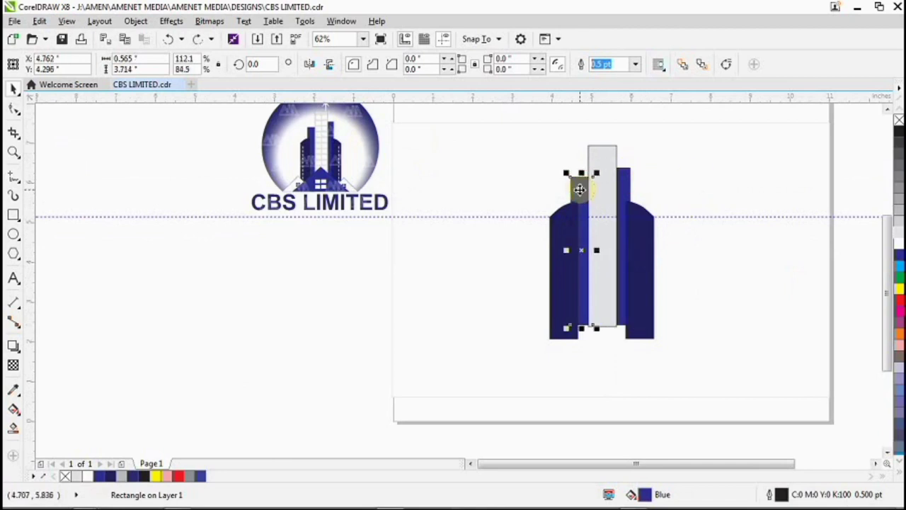
{"action": "left_click_drag", "start_coordinate": [580, 189], "coordinate": [581, 185]}
{"action": "key", "text": "Tab"}
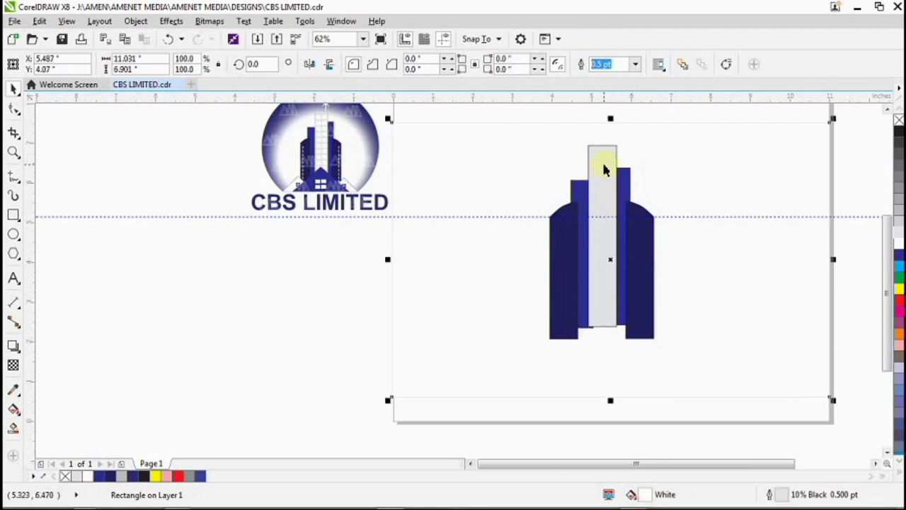
Step: Remove the outline from the light grey central tower
{"action": "left_click", "coordinate": [603, 167]}
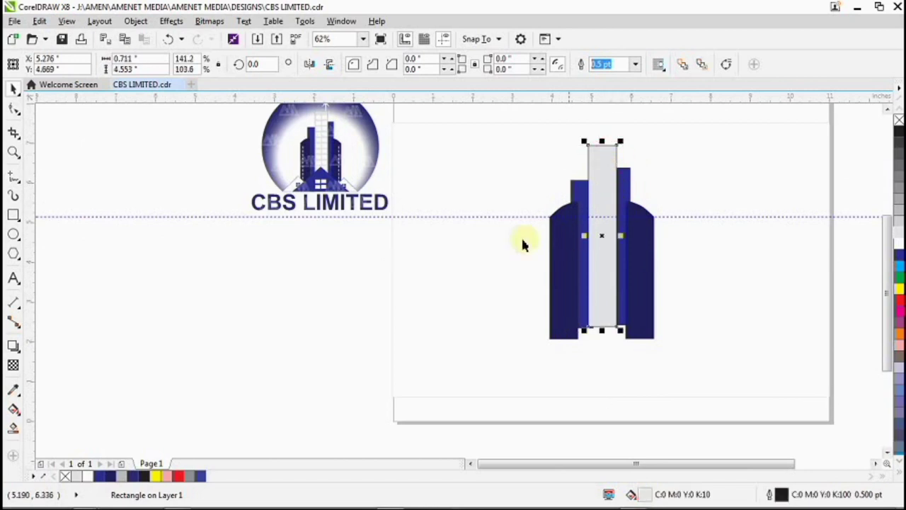
{"action": "right_click", "coordinate": [65, 477]}
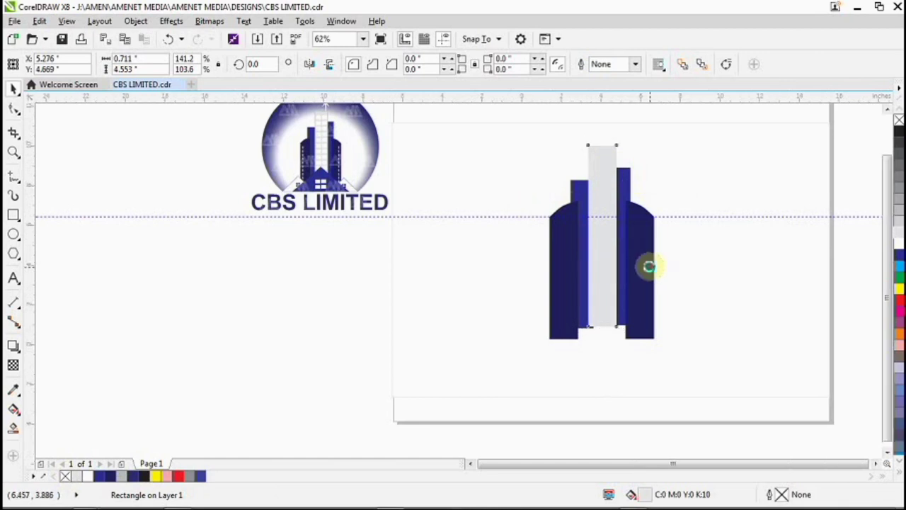
Step: Narrow both curved-top outer towers from their outer edges to about 0.565 in wide
{"action": "scroll", "coordinate": [649, 274], "scroll_direction": "down", "scroll_amount": 5}
{"action": "scroll", "coordinate": [651, 273], "scroll_direction": "up", "scroll_amount": 3}
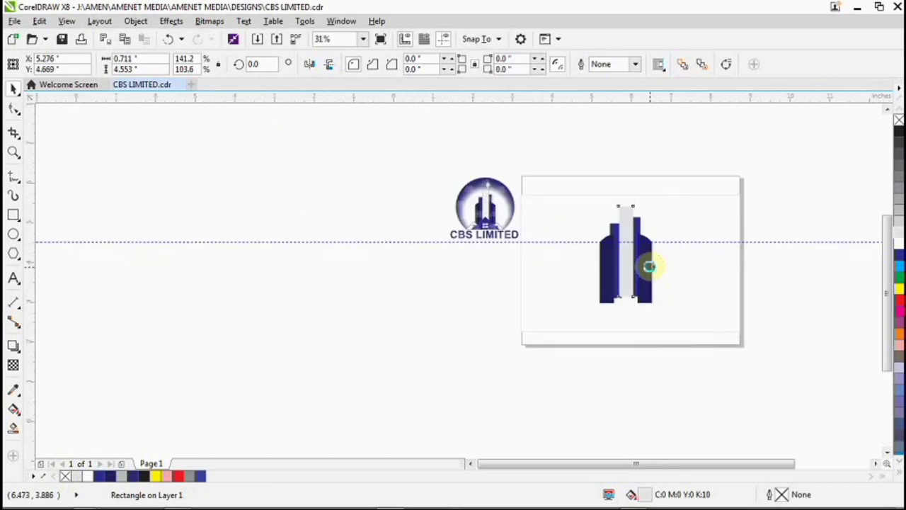
{"action": "scroll", "coordinate": [649, 268], "scroll_direction": "up", "scroll_amount": 2}
{"action": "left_click", "coordinate": [646, 260]}
{"action": "scroll", "coordinate": [646, 260], "scroll_direction": "up", "scroll_amount": 1}
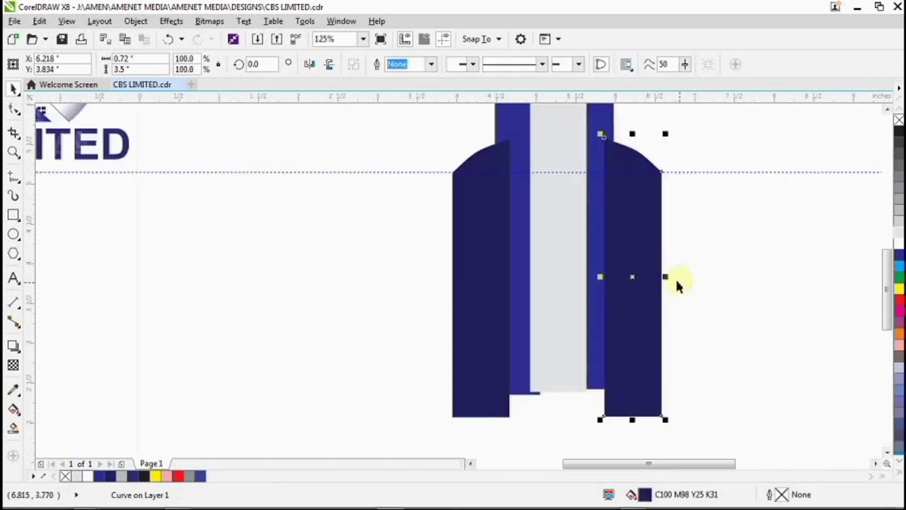
{"action": "left_click_drag", "start_coordinate": [666, 276], "coordinate": [653, 276]}
{"action": "left_click", "coordinate": [489, 297]}
{"action": "left_click_drag", "start_coordinate": [447, 277], "coordinate": [459, 277]}
{"action": "left_click", "coordinate": [641, 263]}
{"action": "left_click_drag", "start_coordinate": [655, 276], "coordinate": [654, 277]}
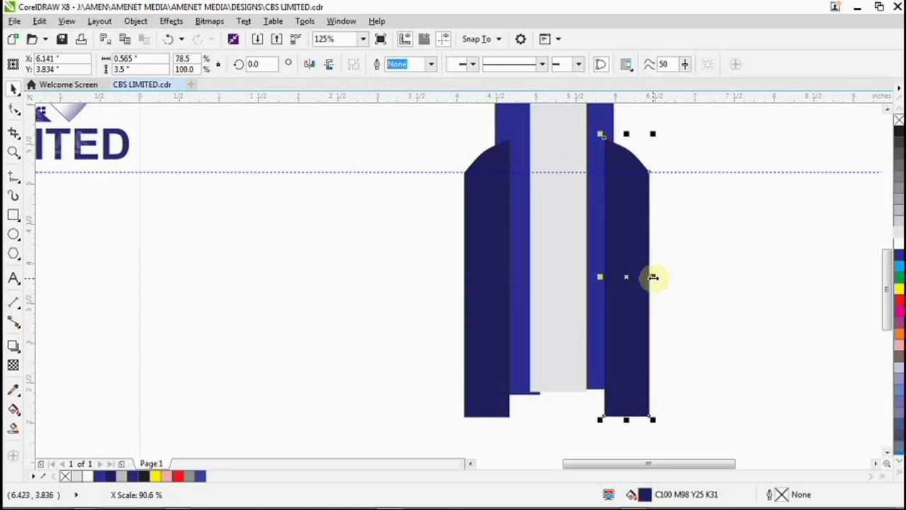
{"action": "left_click", "coordinate": [718, 259]}
Step: Duplicate the grey central tower, shorten the copy to about 0.55 in tall near the tower's top and fill it white
{"action": "scroll", "coordinate": [718, 259], "scroll_direction": "down", "scroll_amount": 4}
{"action": "scroll", "coordinate": [718, 259], "scroll_direction": "up", "scroll_amount": 2}
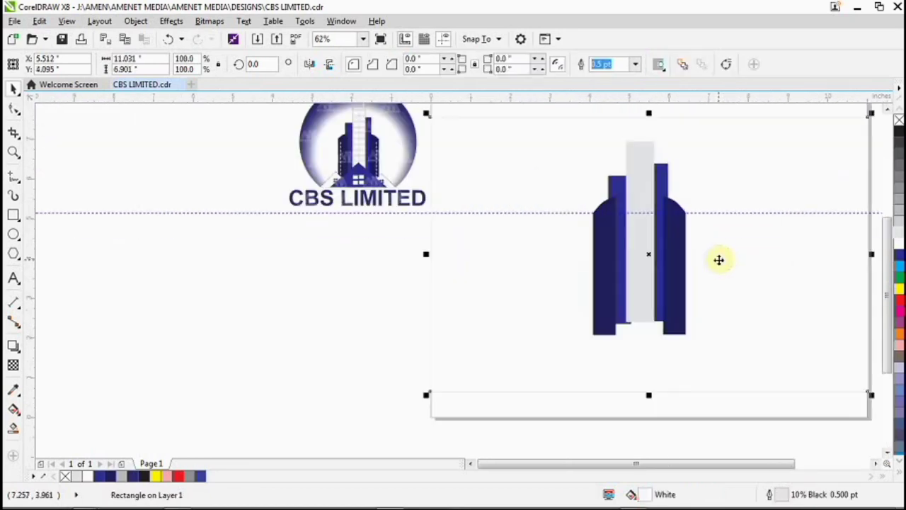
{"action": "scroll", "coordinate": [718, 259], "scroll_direction": "down", "scroll_amount": 2}
{"action": "scroll", "coordinate": [718, 259], "scroll_direction": "up", "scroll_amount": 2}
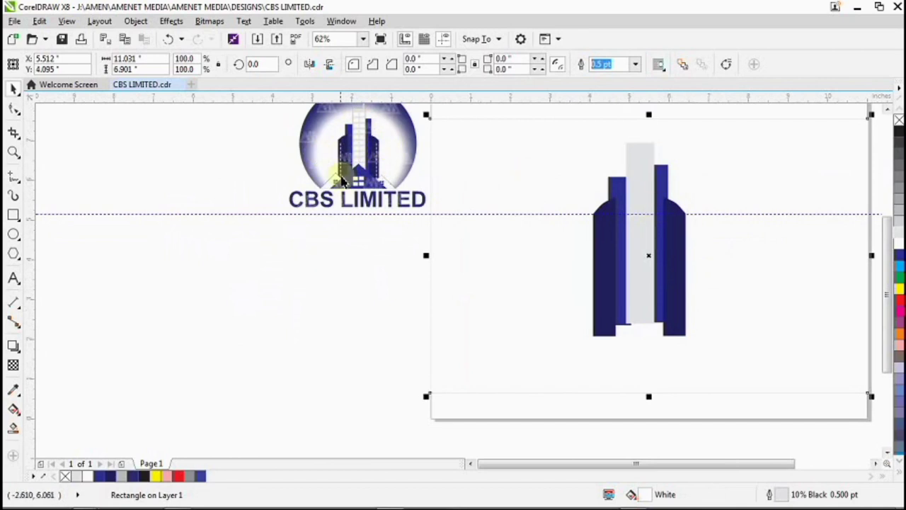
{"action": "left_click", "coordinate": [636, 182]}
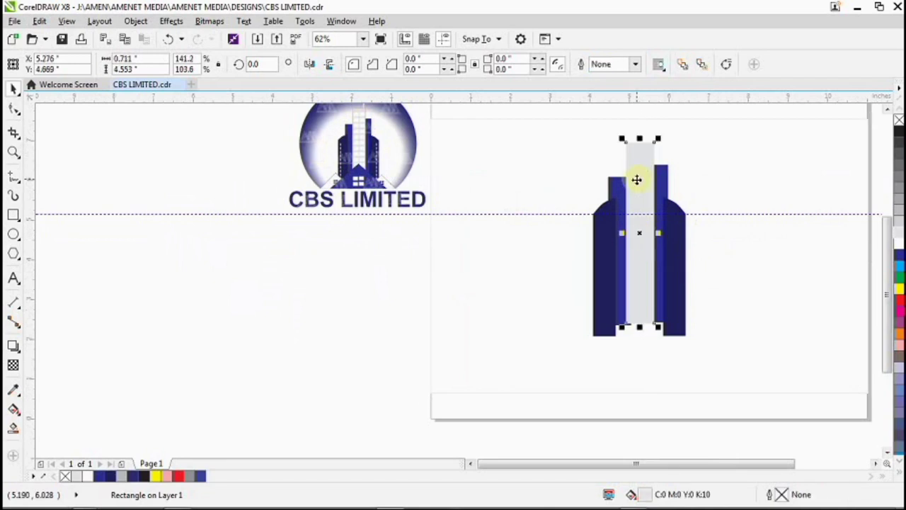
{"action": "key", "text": "ctrl+d"}
{"action": "left_click_drag", "start_coordinate": [650, 128], "coordinate": [639, 156]}
{"action": "scroll", "coordinate": [639, 156], "scroll_direction": "up", "scroll_amount": 2}
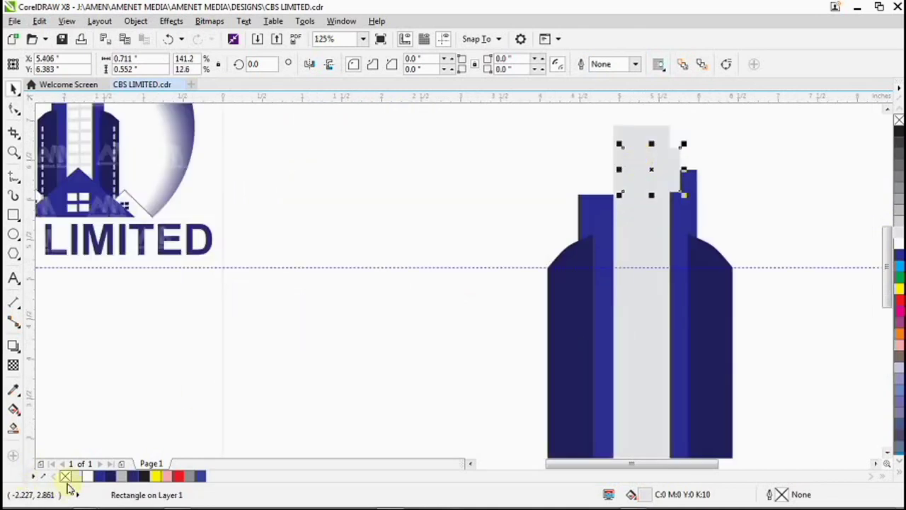
{"action": "left_click", "coordinate": [89, 481]}
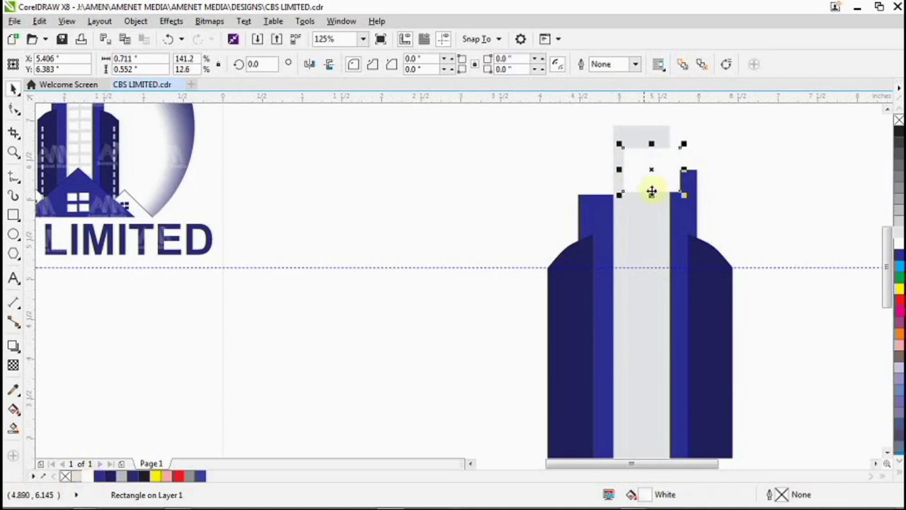
Step: Shrink the white rectangle to a window about 0.29 by 0.18 in and place it near the central tower's top left corner
{"action": "scroll", "coordinate": [685, 171], "scroll_direction": "up", "scroll_amount": 2}
{"action": "left_click_drag", "start_coordinate": [690, 161], "coordinate": [576, 235]}
{"action": "scroll", "coordinate": [607, 146], "scroll_direction": "down", "scroll_amount": 2}
{"action": "scroll", "coordinate": [613, 148], "scroll_direction": "up", "scroll_amount": 2}
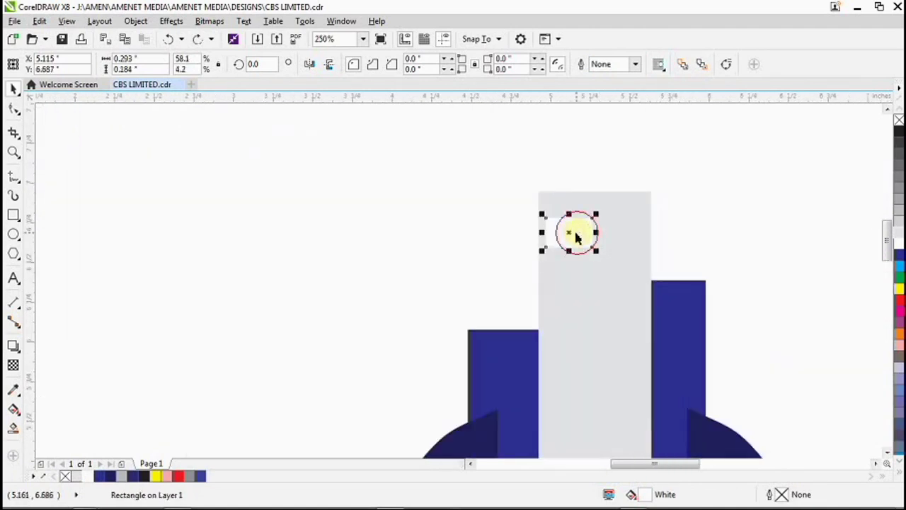
{"action": "key", "text": "Escape"}
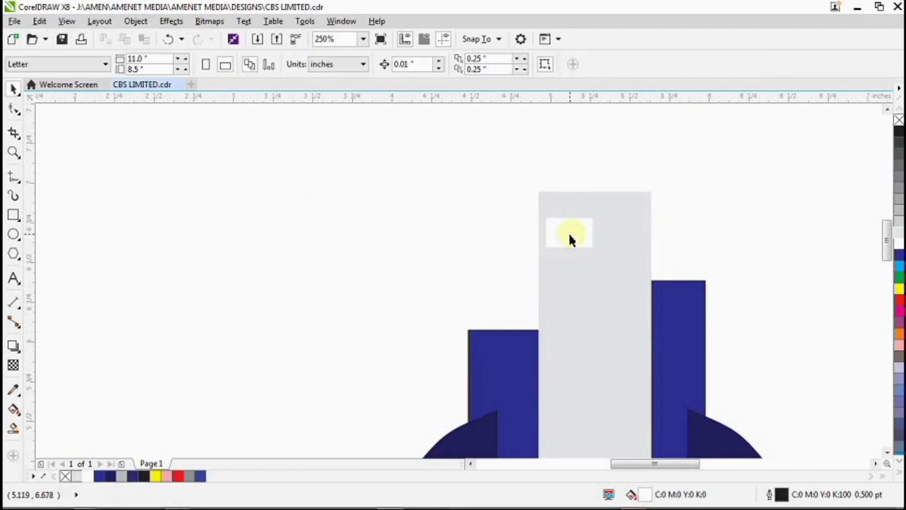
Step: Copy the white window horizontally to form a matching second window beside it on the central tower
{"action": "left_click", "coordinate": [572, 234]}
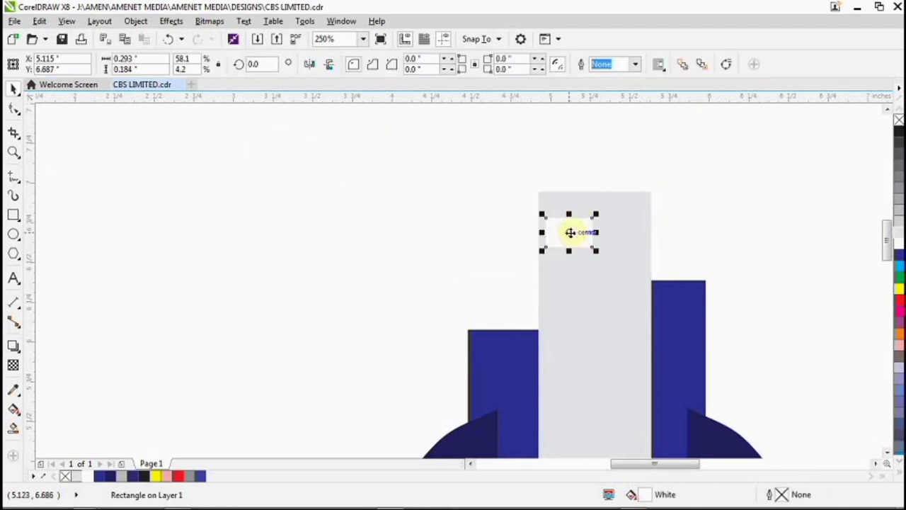
{"action": "left_click_drag", "start_coordinate": [570, 233], "coordinate": [623, 248]}
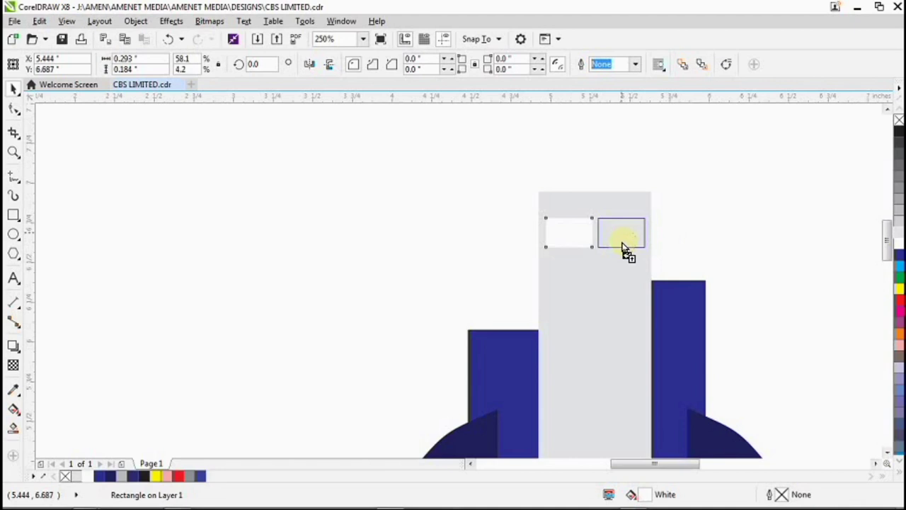
{"action": "left_click_drag", "start_coordinate": [623, 248], "coordinate": [621, 242]}
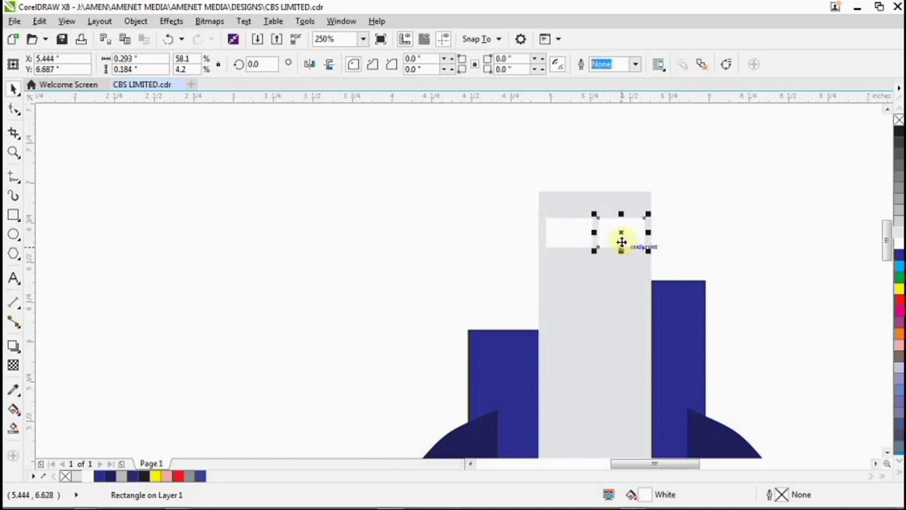
{"action": "left_click", "coordinate": [587, 275]}
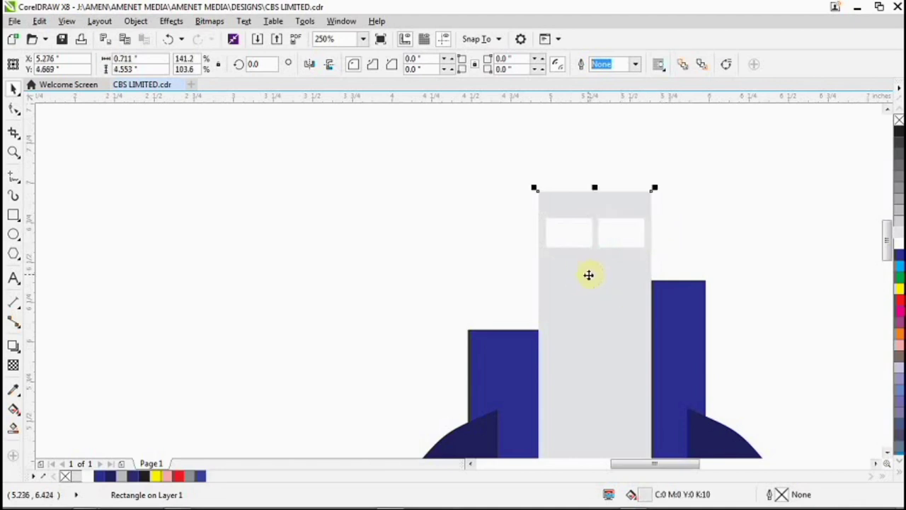
Step: Undo the accidental move of the large white background rectangle and lock it in place
{"action": "scroll", "coordinate": [629, 253], "scroll_direction": "down", "scroll_amount": 1}
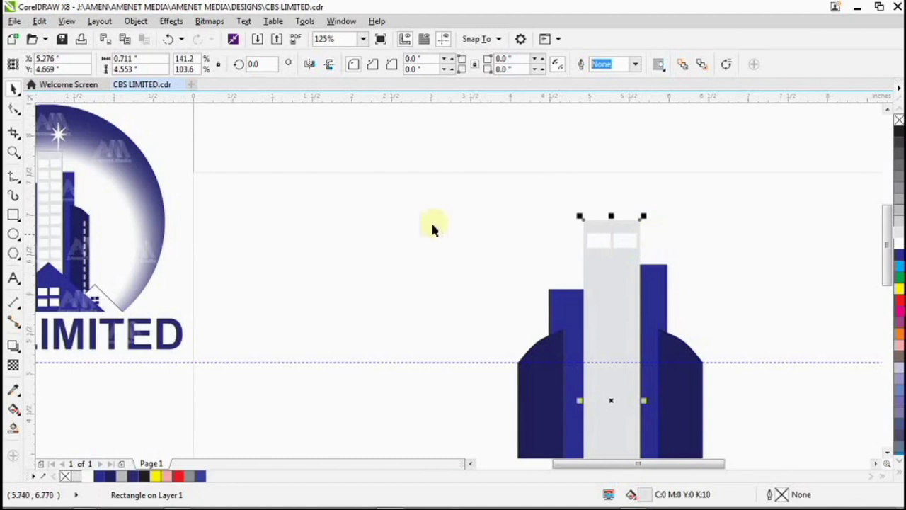
{"action": "left_click_drag", "start_coordinate": [669, 234], "coordinate": [623, 245]}
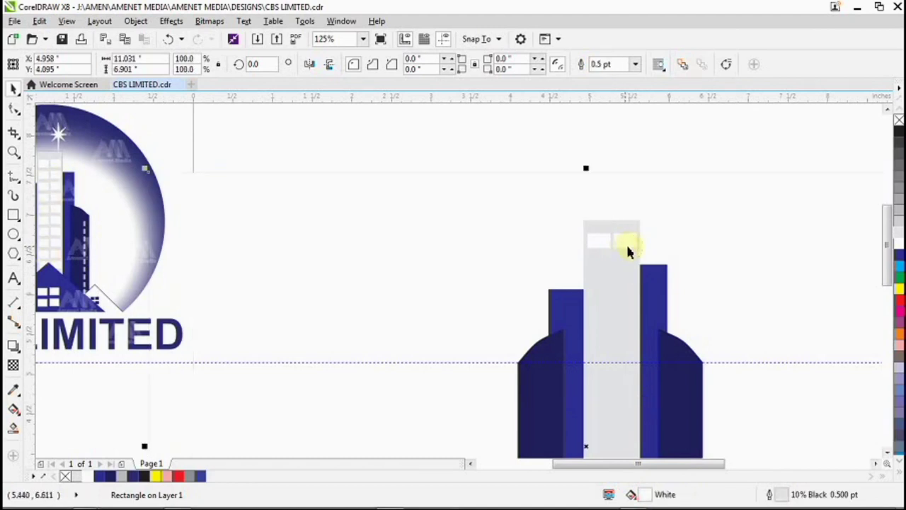
{"action": "key", "text": "ctrl+z"}
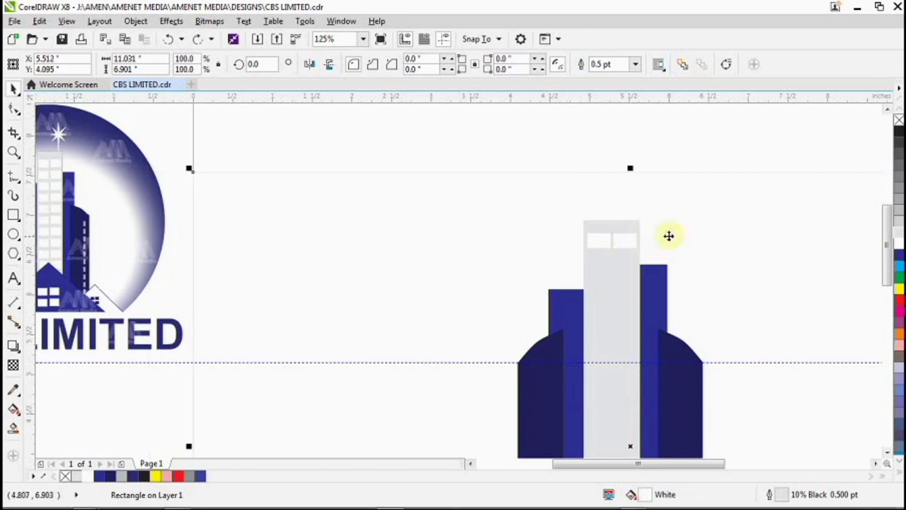
{"action": "right_click", "coordinate": [720, 229]}
{"action": "left_click", "coordinate": [777, 327]}
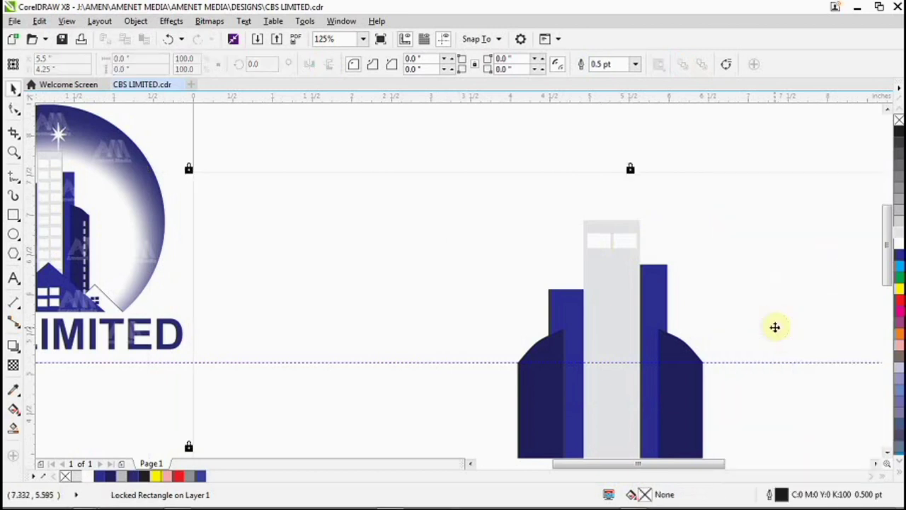
Step: Copy the pair of white windows straight down to form a second row on the central tower
{"action": "left_click_drag", "start_coordinate": [663, 229], "coordinate": [568, 259]}
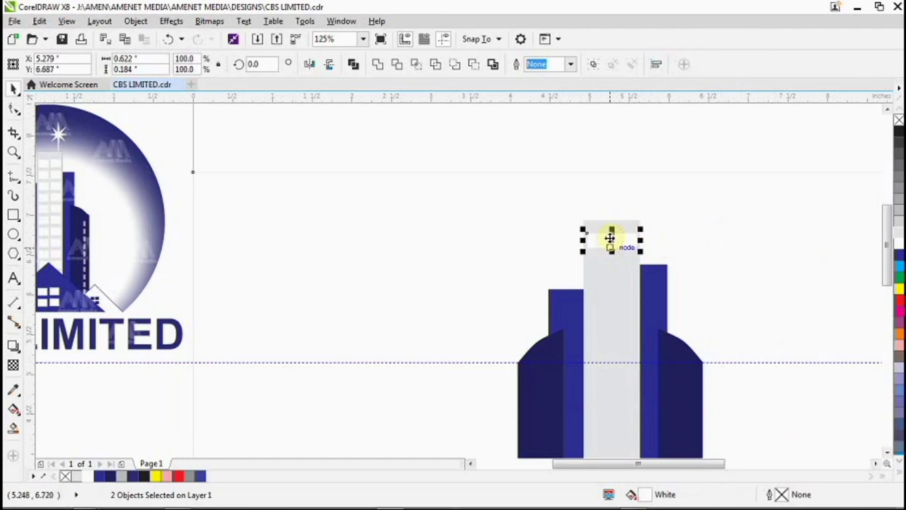
{"action": "left_click_drag", "start_coordinate": [610, 237], "coordinate": [614, 268]}
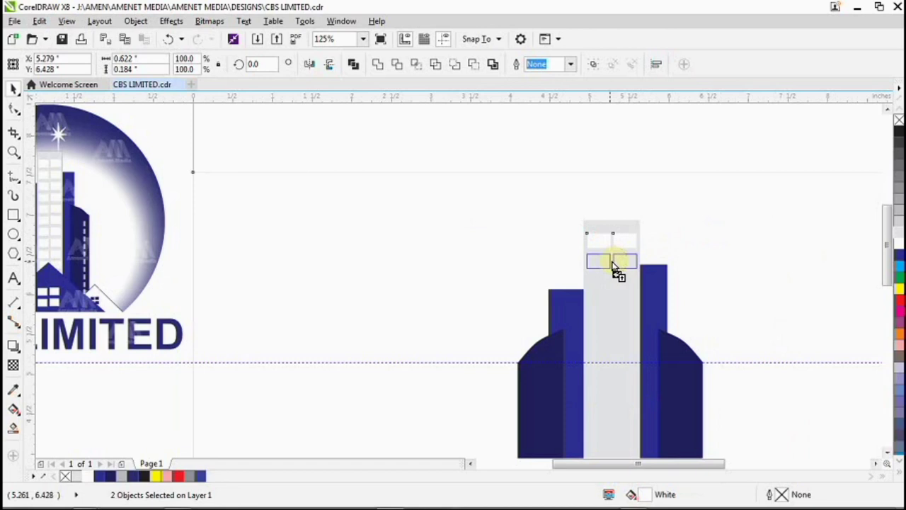
{"action": "left_click_drag", "start_coordinate": [613, 267], "coordinate": [613, 262]}
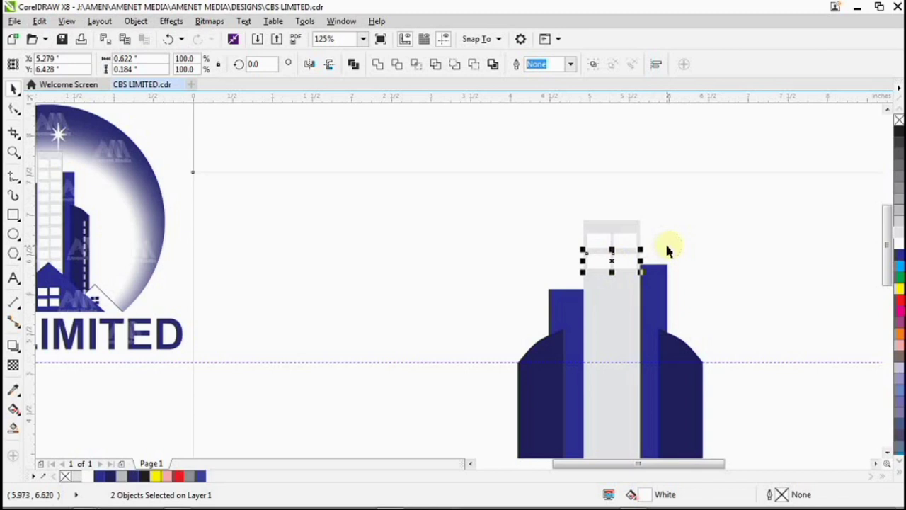
{"action": "key", "text": "ctrl+z"}
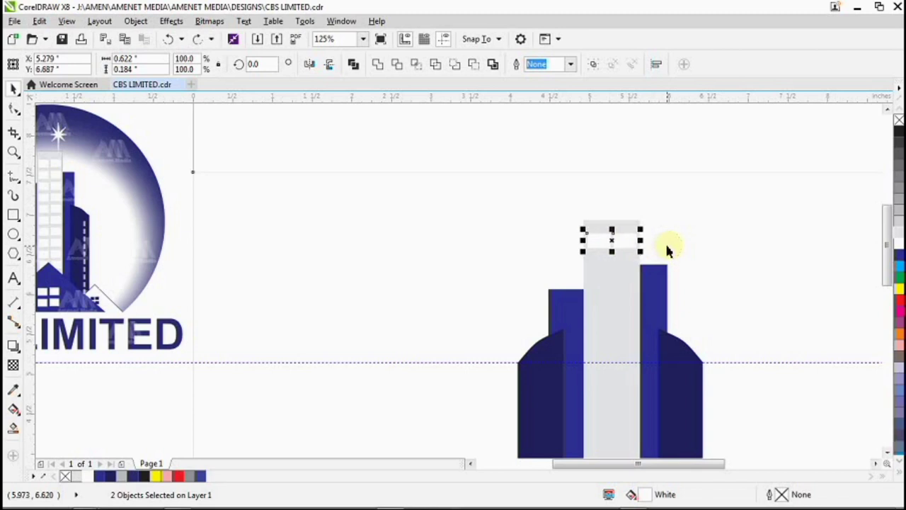
{"action": "key", "text": "ctrl+shift+z"}
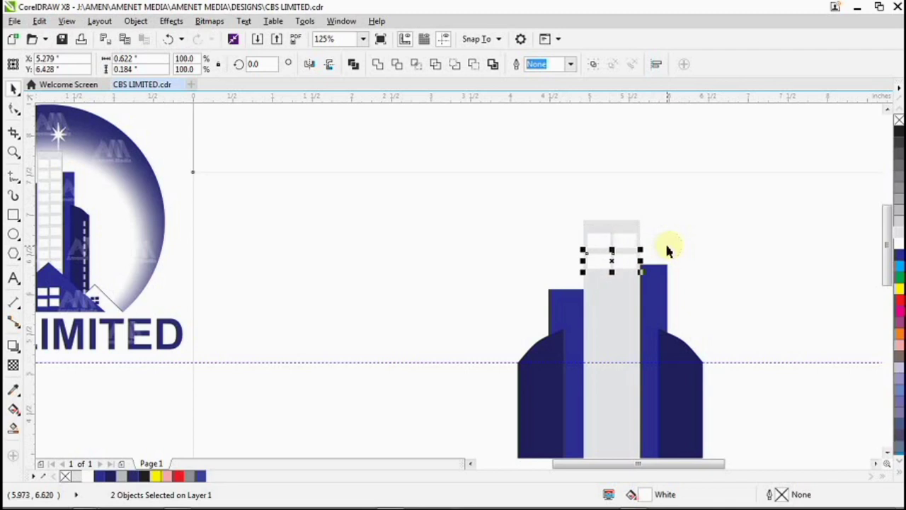
Step: Repeat the window-row copy down the central tower to its base, making 16 evenly spaced rows
{"action": "key", "text": "ctrl+r"}
{"action": "key", "text": "ctrl+r"}
{"action": "key", "text": "ctrl+r"}
{"action": "key", "text": "ctrl+r"}
{"action": "key", "text": "ctrl+r"}
{"action": "key", "text": "ctrl+r"}
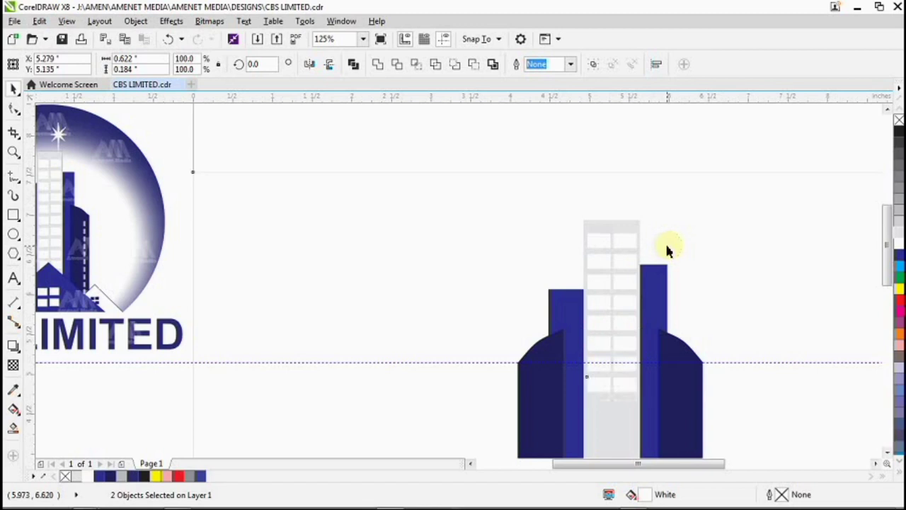
{"action": "key", "text": "ctrl+r"}
{"action": "key", "text": "ctrl+r"}
{"action": "key", "text": "ctrl+r"}
{"action": "key", "text": "ctrl+r"}
{"action": "scroll", "coordinate": [665, 241], "scroll_direction": "down", "scroll_amount": 3}
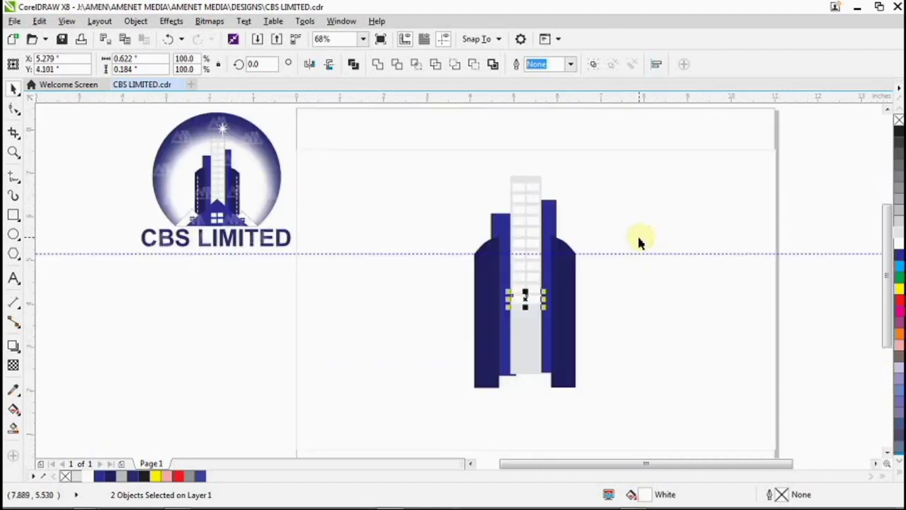
{"action": "key", "text": "ctrl+r"}
{"action": "key", "text": "ctrl+r"}
{"action": "key", "text": "ctrl+r"}
{"action": "key", "text": "ctrl+r"}
{"action": "key", "text": "ctrl+r"}
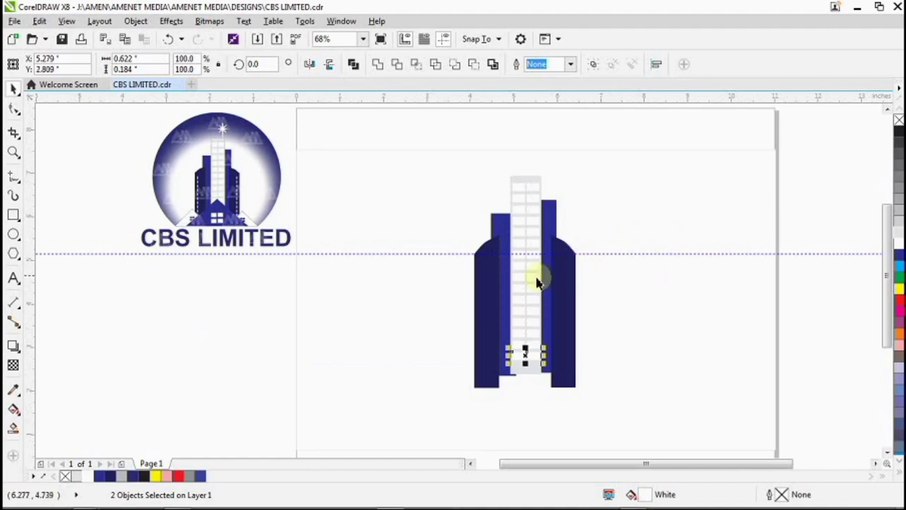
Step: Copy a central tower window onto the right dark tower's outer edge as a narrow upright slot about 0.028 by 0.146 in
{"action": "scroll", "coordinate": [533, 197], "scroll_direction": "up", "scroll_amount": 3}
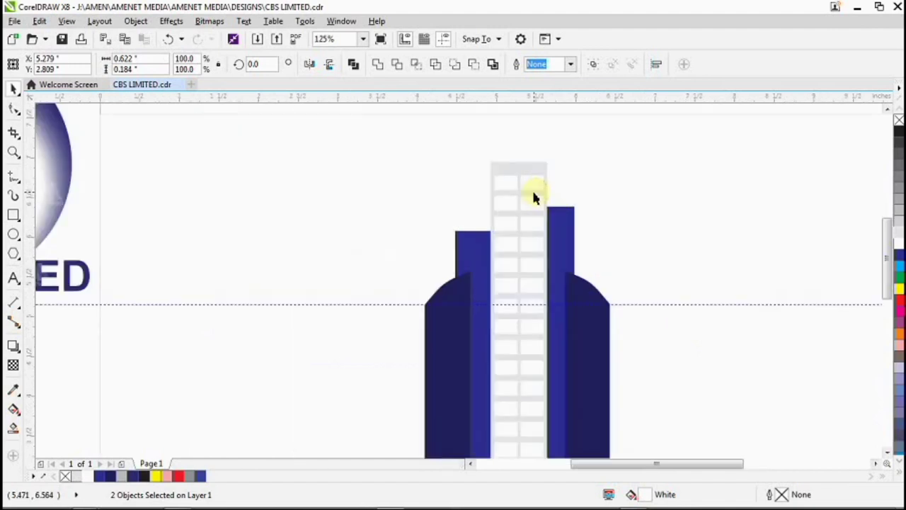
{"action": "left_click", "coordinate": [533, 181]}
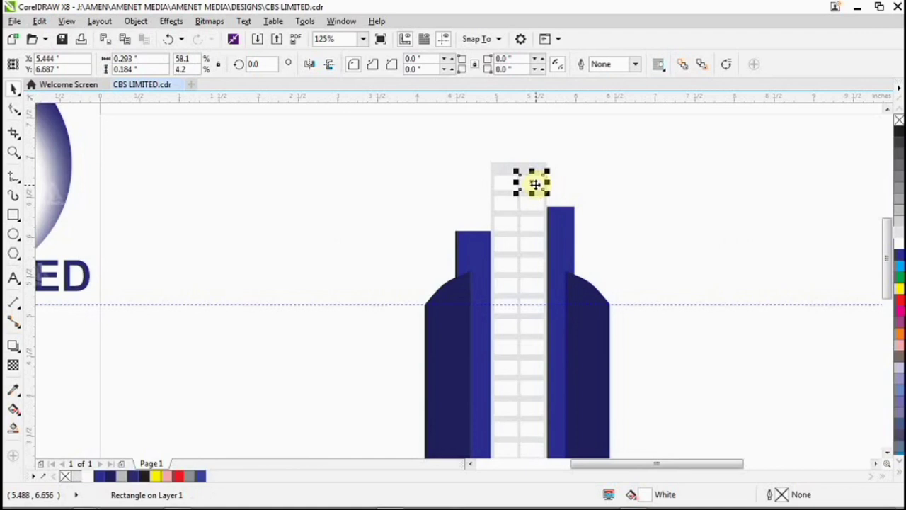
{"action": "left_click_drag", "start_coordinate": [536, 184], "coordinate": [593, 318]}
{"action": "left_click_drag", "start_coordinate": [538, 315], "coordinate": [637, 309]}
{"action": "scroll", "coordinate": [593, 321], "scroll_direction": "up", "scroll_amount": 2}
{"action": "scroll", "coordinate": [623, 307], "scroll_direction": "down", "scroll_amount": 1}
{"action": "scroll", "coordinate": [627, 317], "scroll_direction": "up", "scroll_amount": 1}
{"action": "scroll", "coordinate": [642, 318], "scroll_direction": "down", "scroll_amount": 2}
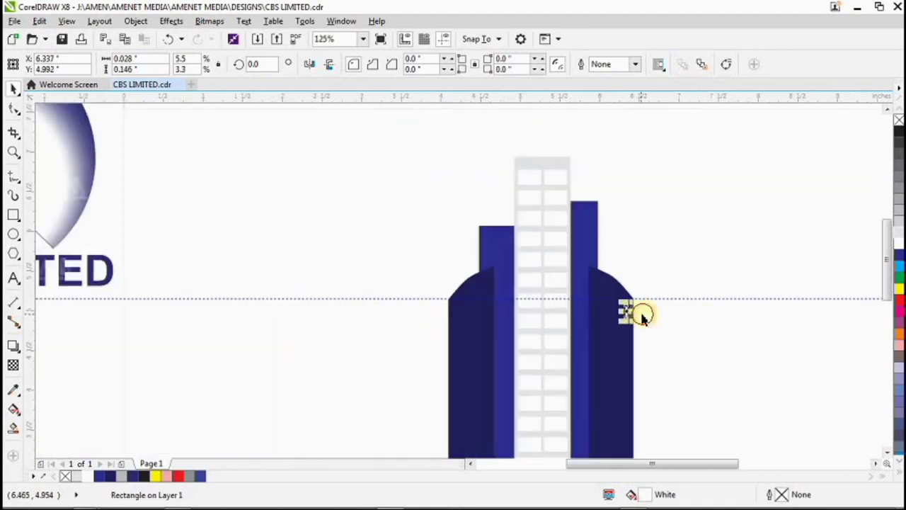
{"action": "left_click", "coordinate": [642, 317]}
{"action": "scroll", "coordinate": [658, 344], "scroll_direction": "up", "scroll_amount": 1}
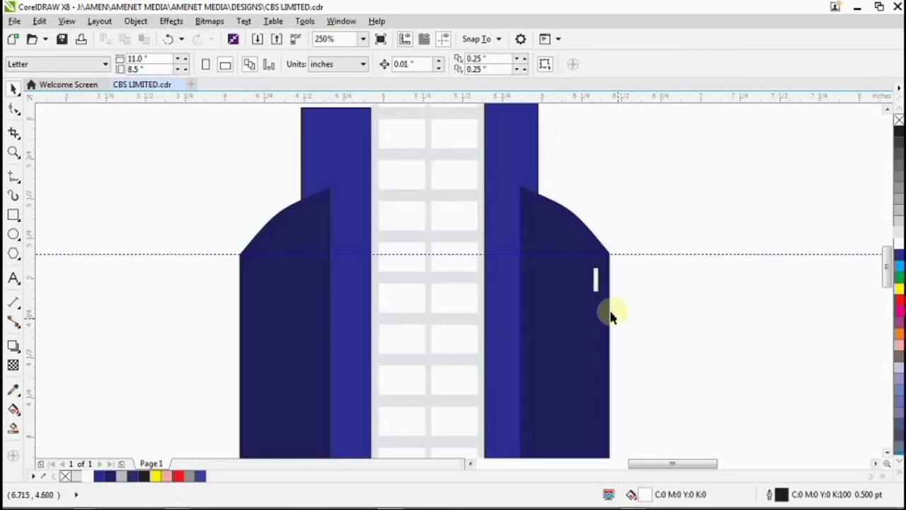
Step: Copy the narrow white slot straight down, leaving a small gap below the first one on the right dark tower
{"action": "left_click", "coordinate": [595, 280]}
{"action": "scroll", "coordinate": [596, 281], "scroll_direction": "up", "scroll_amount": 2}
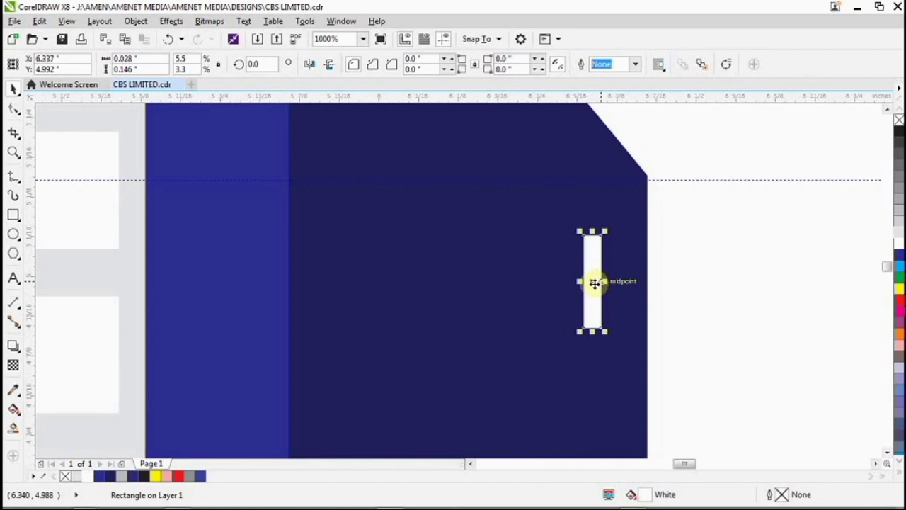
{"action": "left_click_drag", "start_coordinate": [594, 282], "coordinate": [588, 394]}
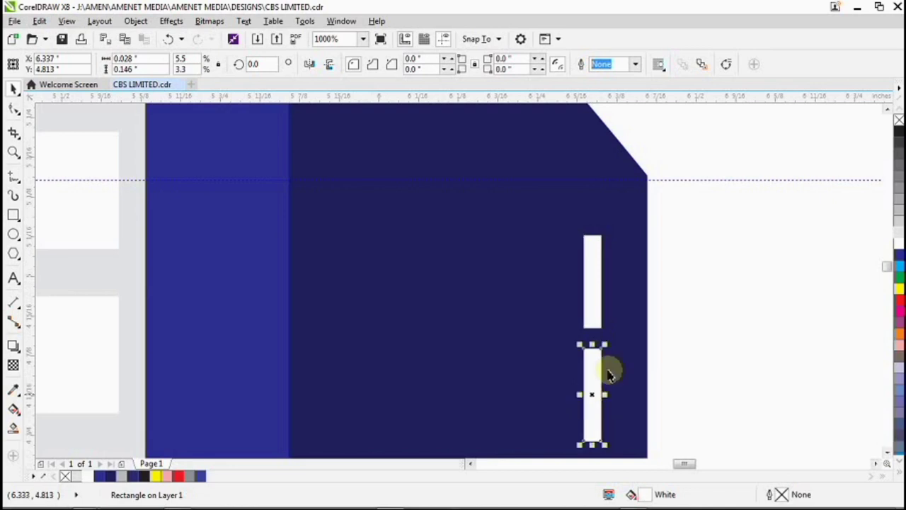
{"action": "scroll", "coordinate": [612, 362], "scroll_direction": "down", "scroll_amount": 2}
{"action": "scroll", "coordinate": [612, 362], "scroll_direction": "down", "scroll_amount": 1}
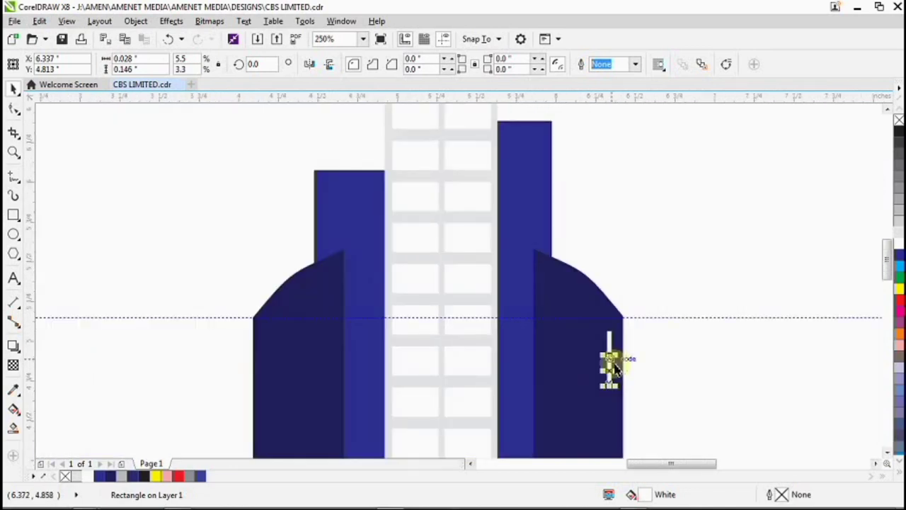
Step: Repeat the slot copy down the right dark tower to its base, making a dashed column of 16 slots
{"action": "scroll", "coordinate": [612, 363], "scroll_direction": "down", "scroll_amount": 2}
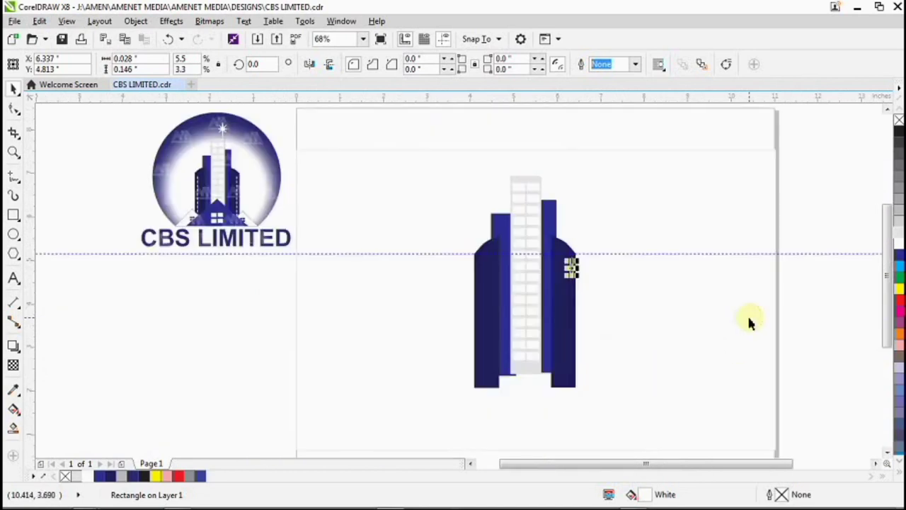
{"action": "key", "text": "ctrl+d"}
{"action": "key", "text": "ctrl+d"}
{"action": "key", "text": "ctrl+d"}
{"action": "key", "text": "ctrl+d"}
{"action": "key", "text": "ctrl+d"}
{"action": "key", "text": "ctrl+d"}
{"action": "key", "text": "ctrl+d"}
{"action": "key", "text": "ctrl+d"}
{"action": "key", "text": "ctrl+d"}
{"action": "key", "text": "ctrl+d"}
{"action": "key", "text": "ctrl+d"}
{"action": "key", "text": "ctrl+d"}
{"action": "key", "text": "ctrl+d"}
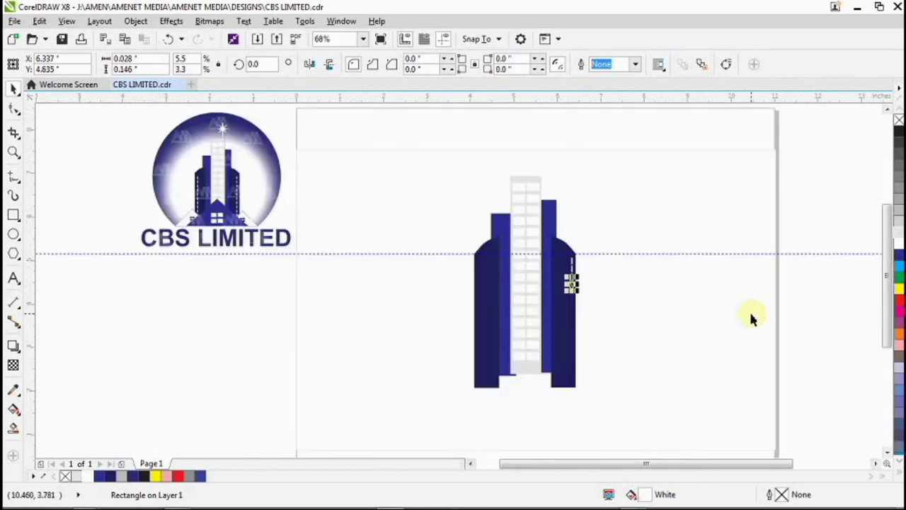
{"action": "key", "text": "ctrl+d"}
{"action": "key", "text": "ctrl+d"}
{"action": "key", "text": "ctrl+d"}
{"action": "key", "text": "ctrl+d"}
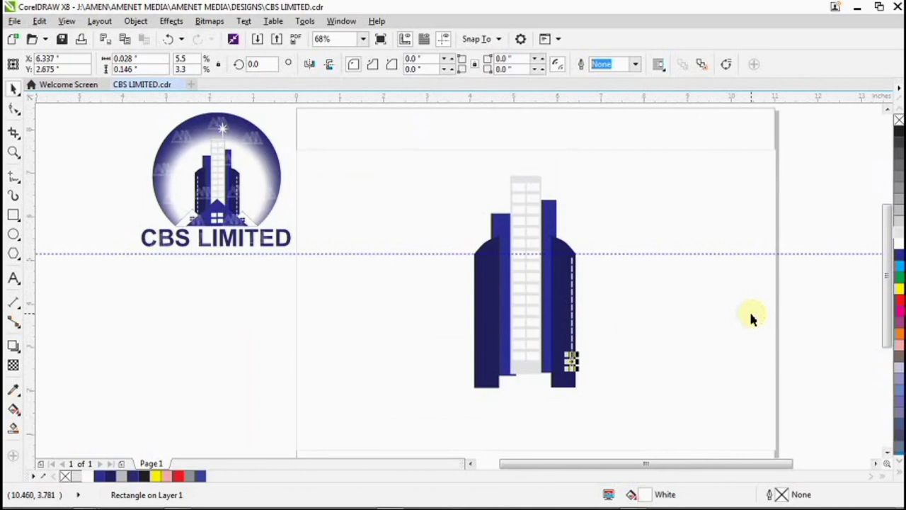
{"action": "left_click", "coordinate": [734, 318]}
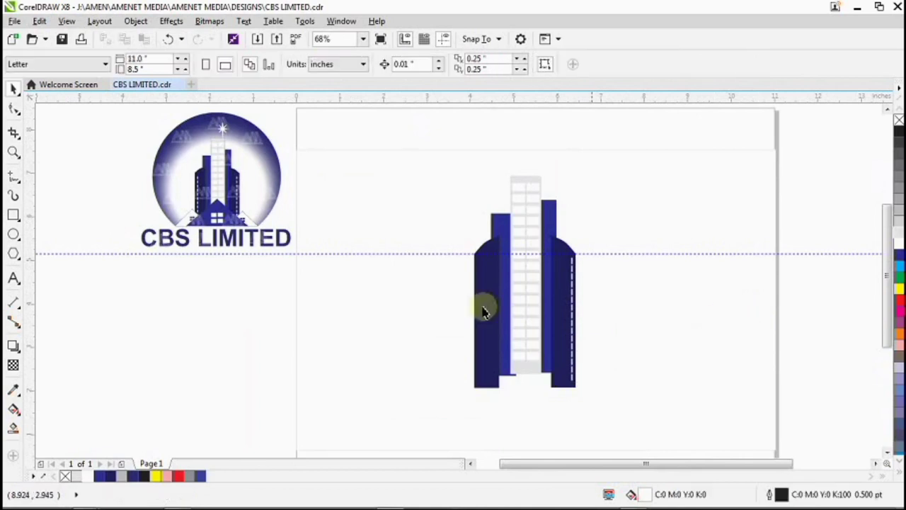
Step: Group the 16 slots on the right dark tower, and group the 32 central tower windows separately
{"action": "left_click_drag", "start_coordinate": [600, 241], "coordinate": [566, 394]}
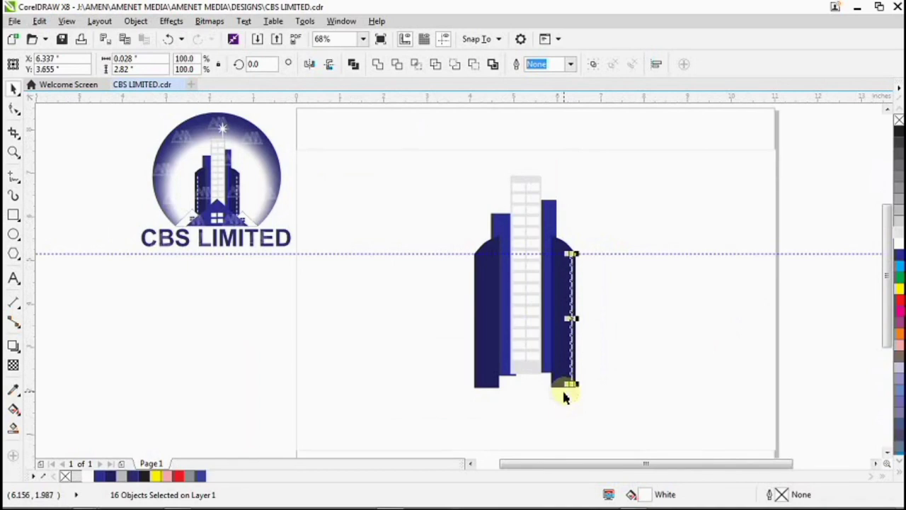
{"action": "key", "text": "ctrl+g"}
{"action": "left_click_drag", "start_coordinate": [560, 174], "coordinate": [500, 367]}
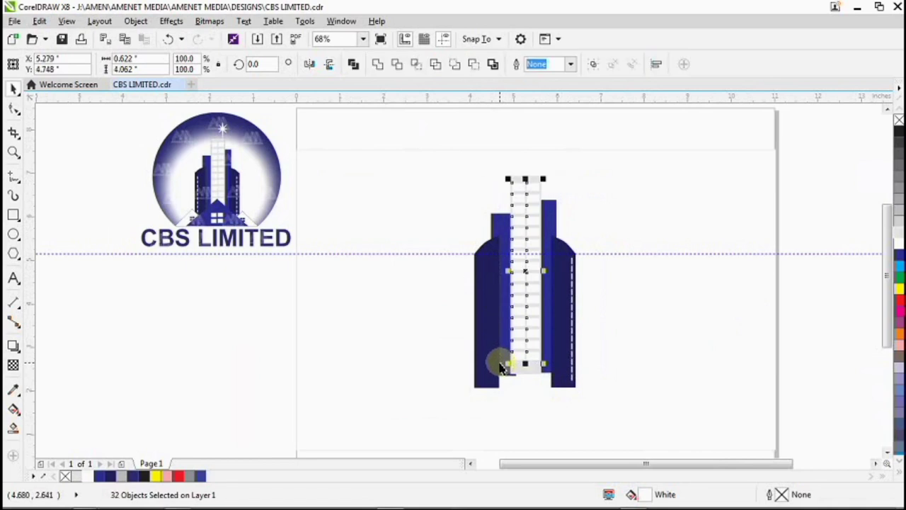
{"action": "key", "text": "ctrl+g"}
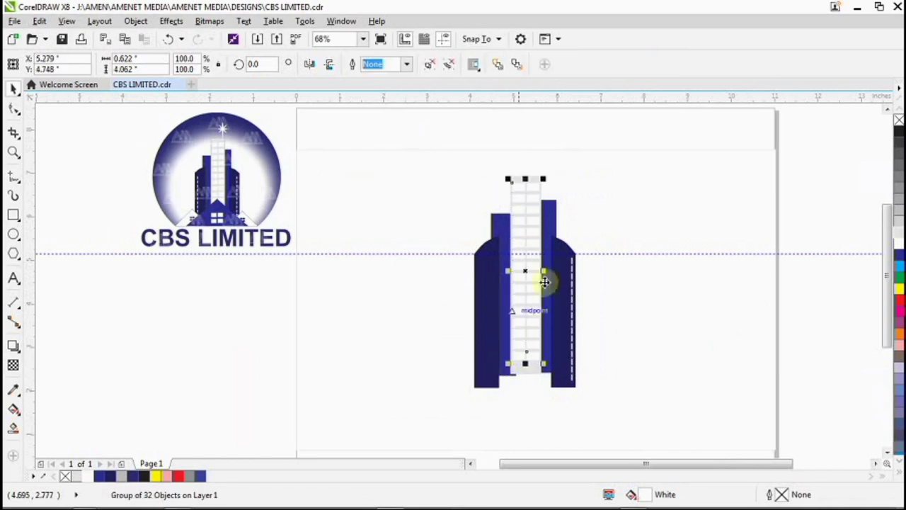
{"action": "left_click", "coordinate": [605, 256]}
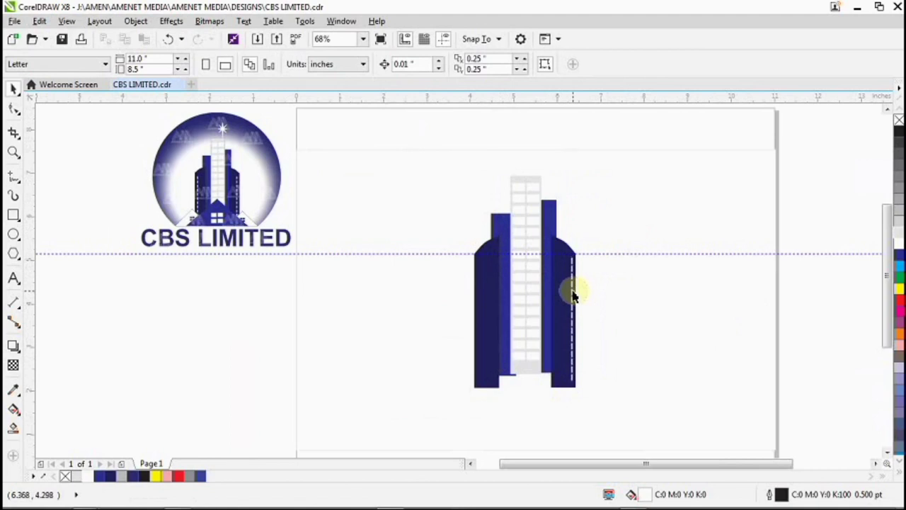
Step: Copy the grouped slot column horizontally to the left dark tower's outer edge and nudge it down 0.04 in
{"action": "left_click", "coordinate": [573, 296], "text": "ctrl"}
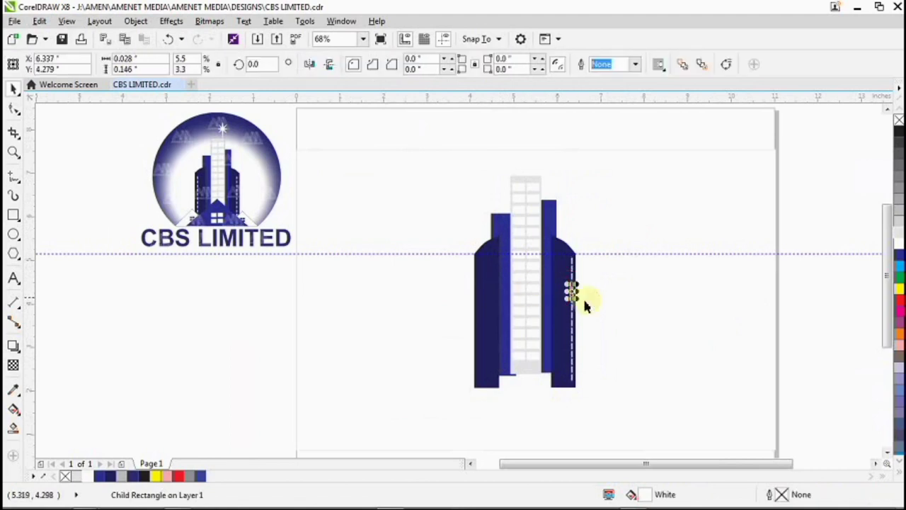
{"action": "scroll", "coordinate": [585, 300], "scroll_direction": "up", "scroll_amount": 3}
{"action": "left_click_drag", "start_coordinate": [504, 283], "coordinate": [382, 260]}
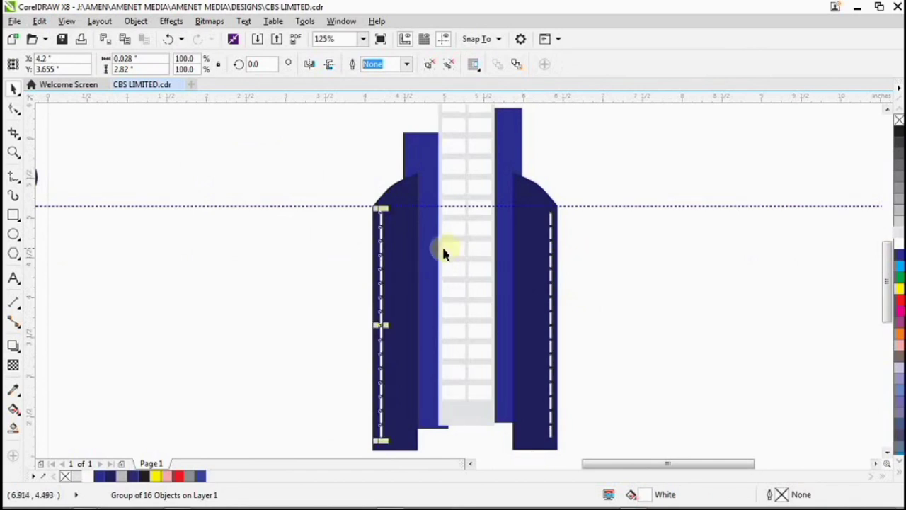
{"action": "key", "text": "Down"}
{"action": "key", "text": "Down"}
{"action": "key", "text": "Down"}
{"action": "key", "text": "Down"}
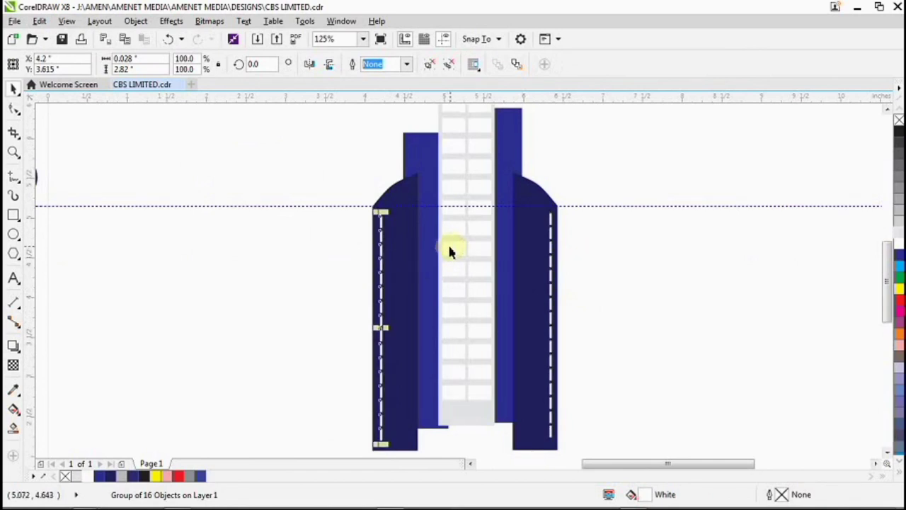
{"action": "left_click", "coordinate": [593, 263]}
{"action": "scroll", "coordinate": [592, 264], "scroll_direction": "down", "scroll_amount": 2}
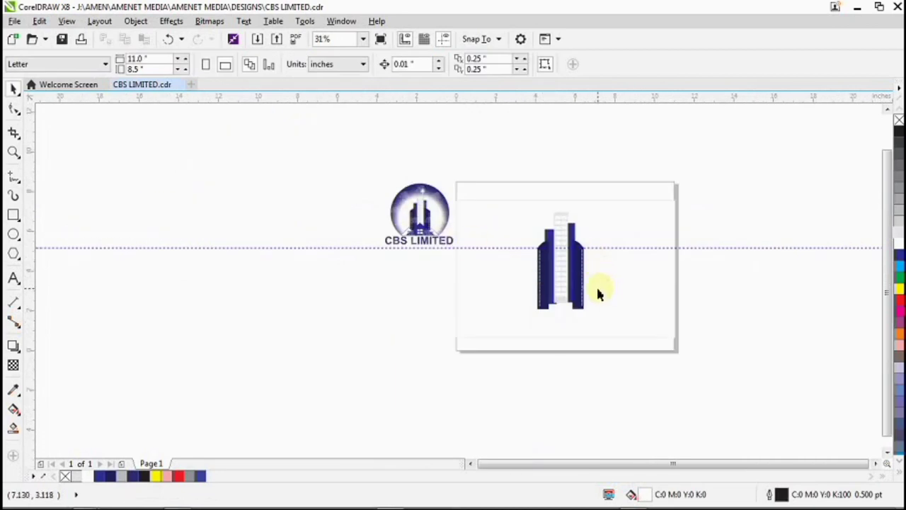
Step: Draw a polygon to the left of the buildings and set it to 3 sides, giving a triangle about 2.32 by 2.01 in
{"action": "scroll", "coordinate": [597, 290], "scroll_direction": "up", "scroll_amount": 1}
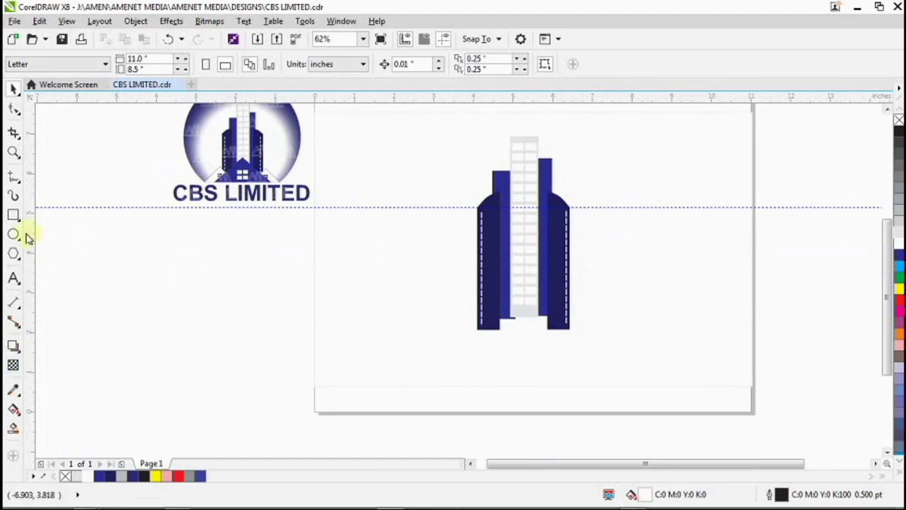
{"action": "left_click", "coordinate": [14, 255]}
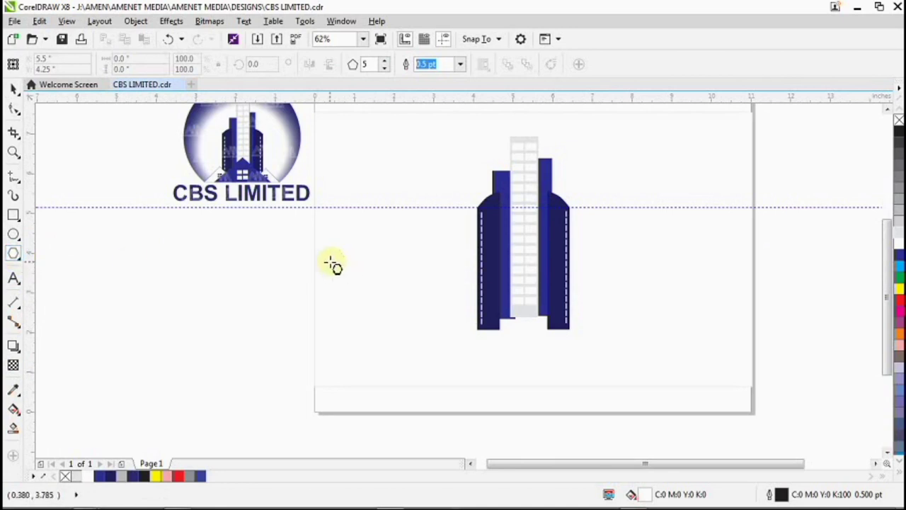
{"action": "left_click_drag", "start_coordinate": [340, 258], "coordinate": [409, 364]}
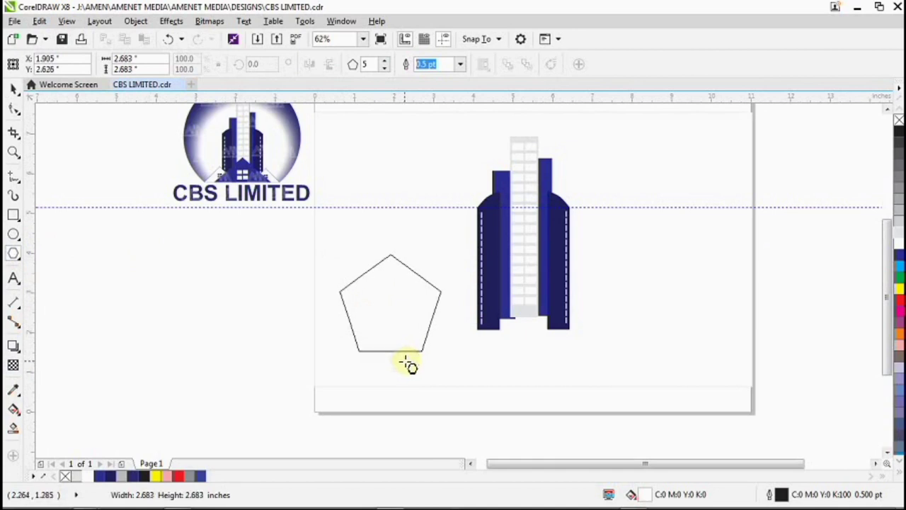
{"action": "left_click_drag", "start_coordinate": [409, 365], "coordinate": [411, 366]}
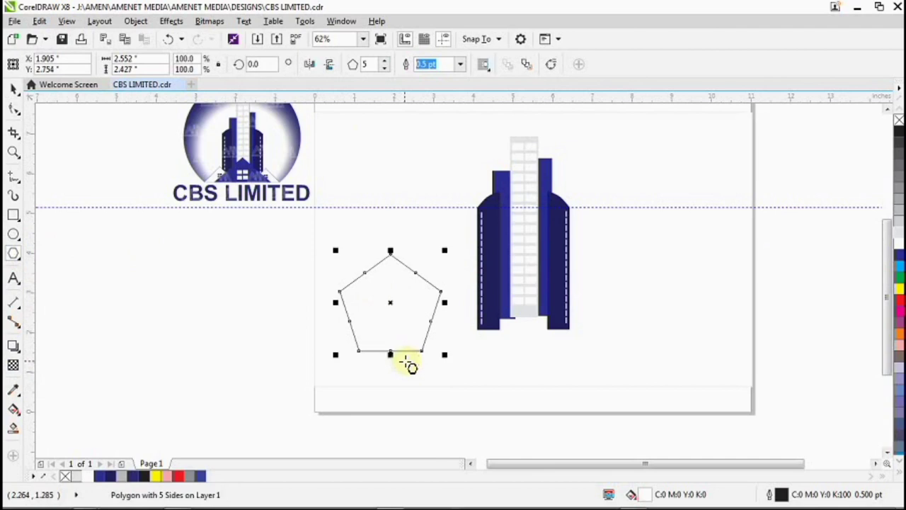
{"action": "left_click", "coordinate": [386, 62]}
{"action": "left_click", "coordinate": [385, 62]}
{"action": "left_click", "coordinate": [385, 68]}
{"action": "left_click", "coordinate": [385, 67]}
{"action": "left_click", "coordinate": [385, 68]}
{"action": "left_click", "coordinate": [385, 68]}
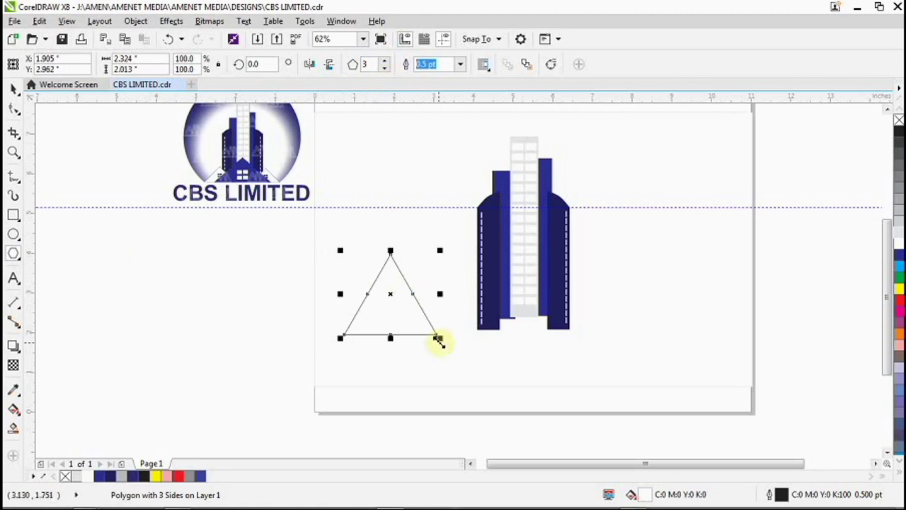
{"action": "left_click_drag", "start_coordinate": [484, 354], "coordinate": [525, 369]}
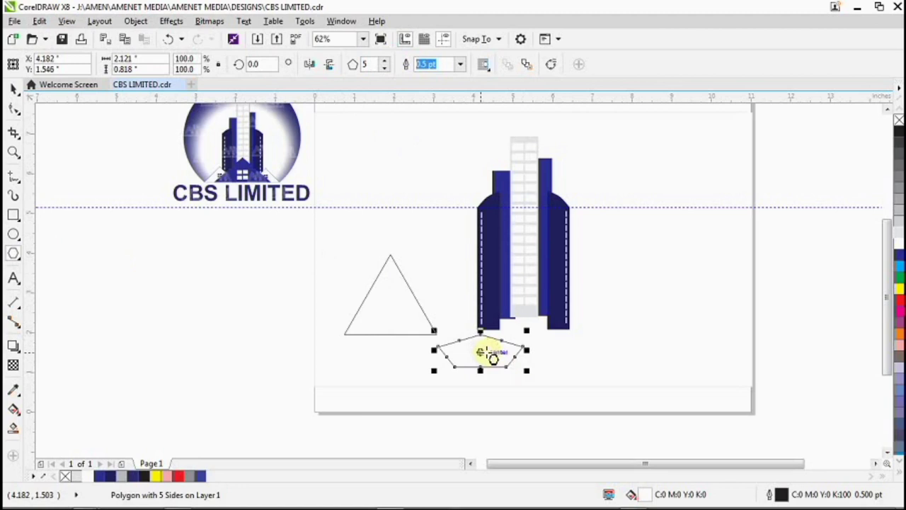
{"action": "key", "text": "Delete"}
{"action": "key", "text": "space"}
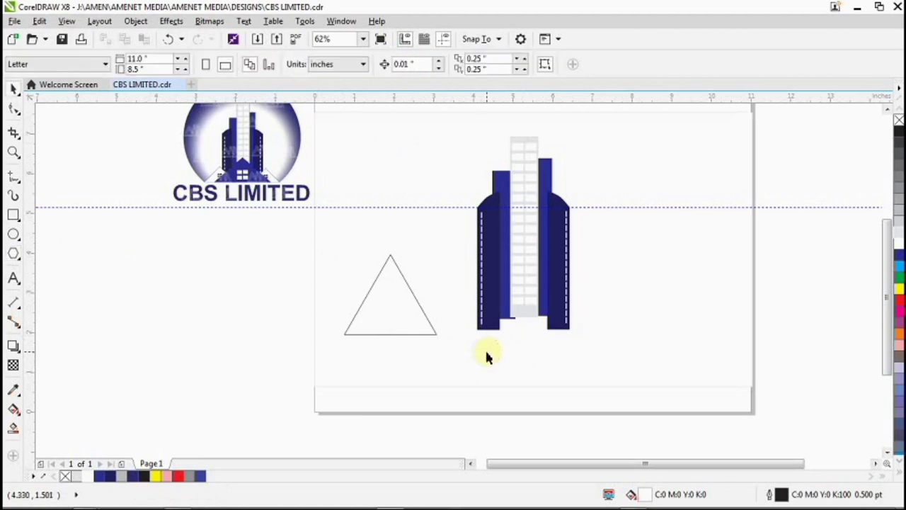
Step: Enlarge the triangle to about 3.84 in wide, flatten it to about 1.36 in high, and centre it over the towers' base
{"action": "left_click", "coordinate": [382, 291]}
{"action": "left_click_drag", "start_coordinate": [440, 339], "coordinate": [501, 389]}
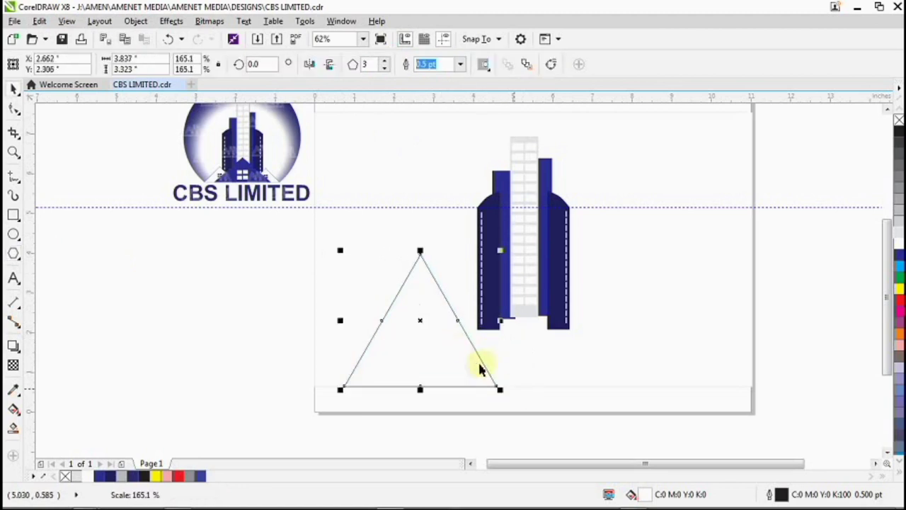
{"action": "left_click_drag", "start_coordinate": [420, 249], "coordinate": [526, 314]}
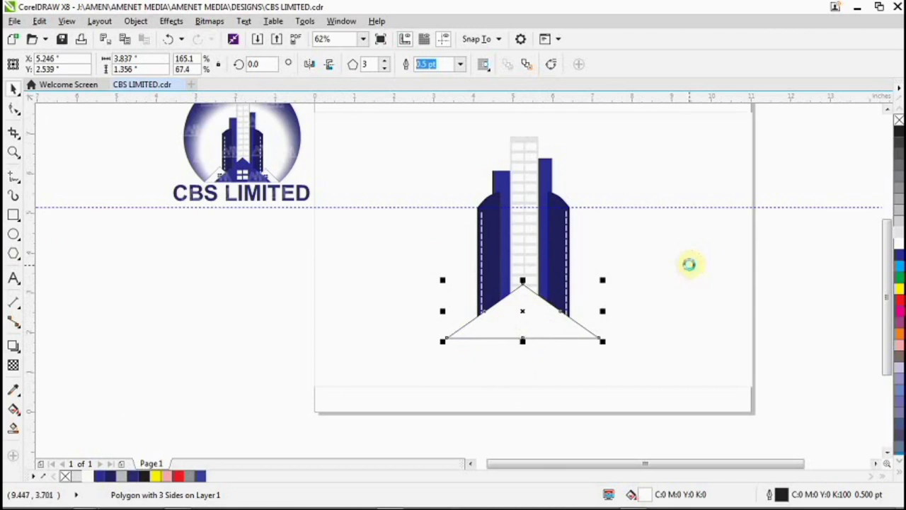
Step: Duplicate the roof triangle twice, placing one copy to the left and one to the right of the original
{"action": "key", "text": "ctrl+d"}
{"action": "key", "text": "ctrl+d"}
{"action": "left_click_drag", "start_coordinate": [544, 288], "coordinate": [477, 307]}
{"action": "left_click_drag", "start_coordinate": [552, 304], "coordinate": [611, 316]}
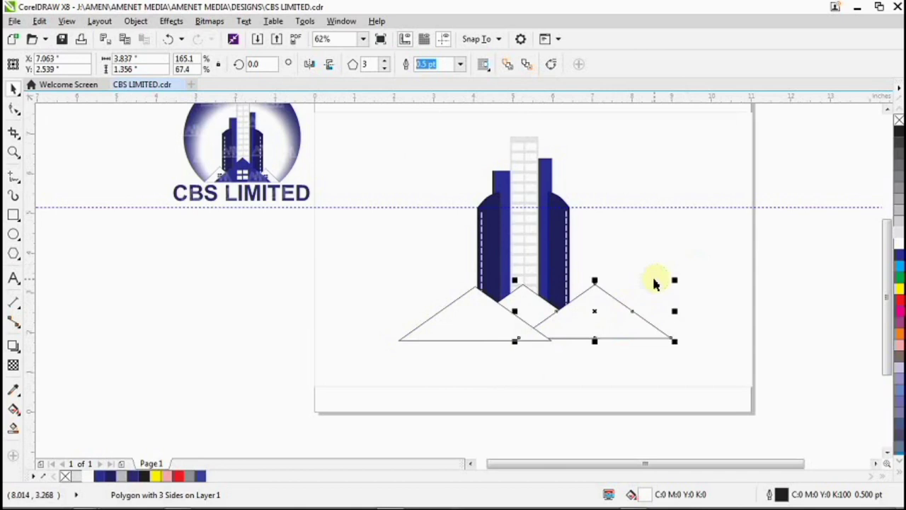
Step: Shrink the left triangle to about 2.73 by 0.96 in, reduce the right one similarly, and tuck both behind the central triangle's sides
{"action": "left_click", "coordinate": [439, 323]}
{"action": "scroll", "coordinate": [521, 317], "scroll_direction": "up", "scroll_amount": 3}
{"action": "left_click_drag", "start_coordinate": [274, 369], "coordinate": [362, 336]}
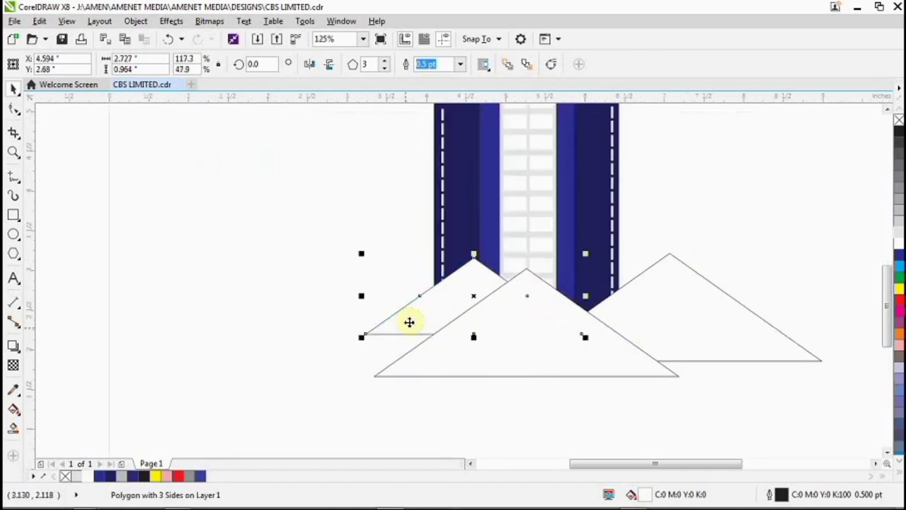
{"action": "left_click_drag", "start_coordinate": [435, 307], "coordinate": [406, 350]}
{"action": "left_click_drag", "start_coordinate": [684, 324], "coordinate": [679, 333]}
{"action": "left_click_drag", "start_coordinate": [821, 374], "coordinate": [717, 354]}
{"action": "left_click_drag", "start_coordinate": [637, 295], "coordinate": [641, 336]}
Step: Try stretching the left side triangle to about 1.16 in high, and undo the adjustments
{"action": "left_click", "coordinate": [439, 312]}
{"action": "left_click_drag", "start_coordinate": [443, 297], "coordinate": [444, 284]}
{"action": "scroll", "coordinate": [449, 283], "scroll_direction": "down", "scroll_amount": 3}
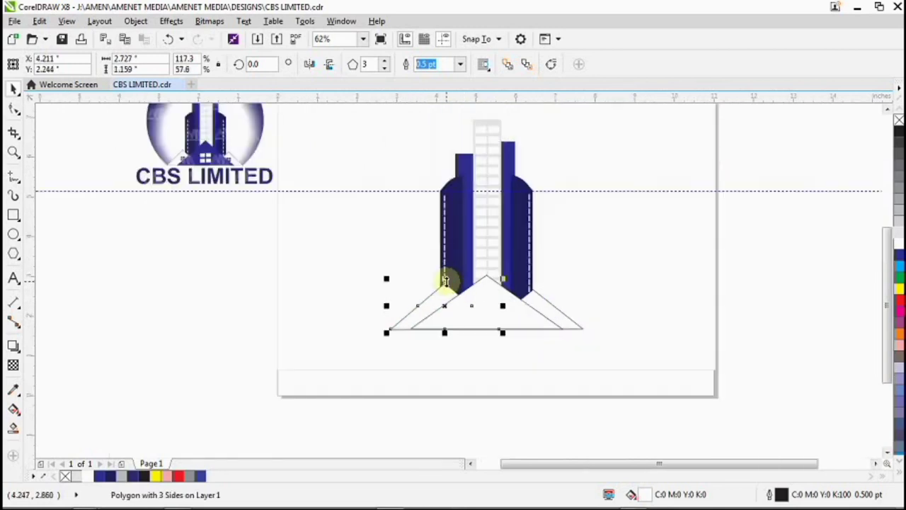
{"action": "scroll", "coordinate": [461, 315], "scroll_direction": "up", "scroll_amount": 3}
{"action": "left_click", "coordinate": [368, 318]}
{"action": "left_click_drag", "start_coordinate": [309, 263], "coordinate": [372, 260]}
{"action": "left_click", "coordinate": [371, 266]}
{"action": "key", "text": "ctrl+z"}
{"action": "key", "text": "ctrl+z"}
Step: Scale the right side triangle down to about 2.52 by 0.90 in beside the central roof triangle
{"action": "left_click", "coordinate": [565, 264]}
{"action": "mouse_move", "coordinate": [565, 264]}
{"action": "left_mouse_down"}
{"action": "mouse_move", "coordinate": [556, 243]}
{"action": "mouse_move", "coordinate": [569, 263]}
{"action": "left_mouse_up"}
{"action": "left_click", "coordinate": [569, 263]}
{"action": "left_click", "coordinate": [608, 236]}
{"action": "scroll", "coordinate": [609, 236], "scroll_direction": "down", "scroll_amount": 2}
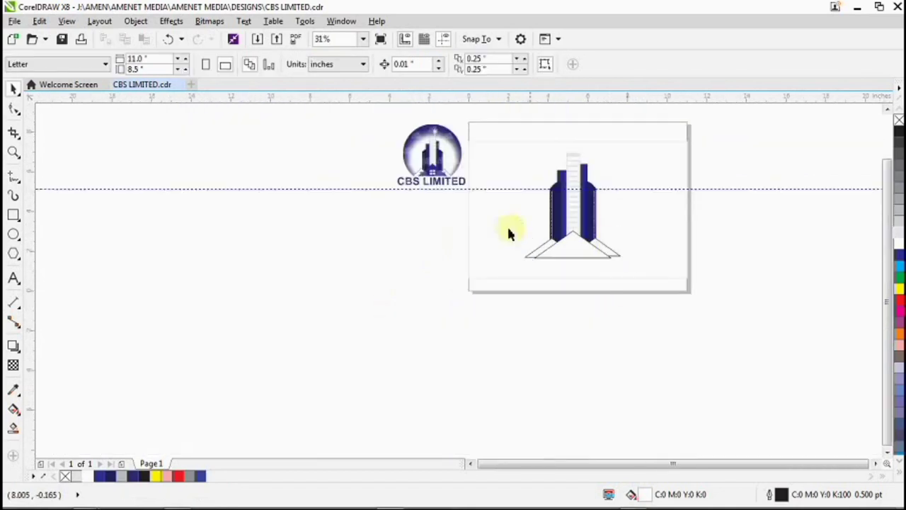
{"action": "scroll", "coordinate": [582, 241], "scroll_direction": "up", "scroll_amount": 2}
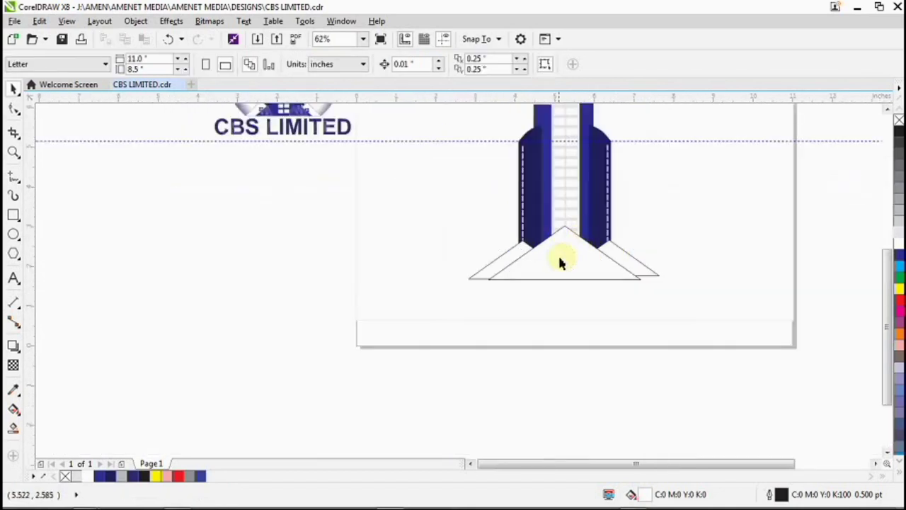
Step: Fill the central roof triangle with Blue and remove its outline
{"action": "left_click", "coordinate": [558, 262]}
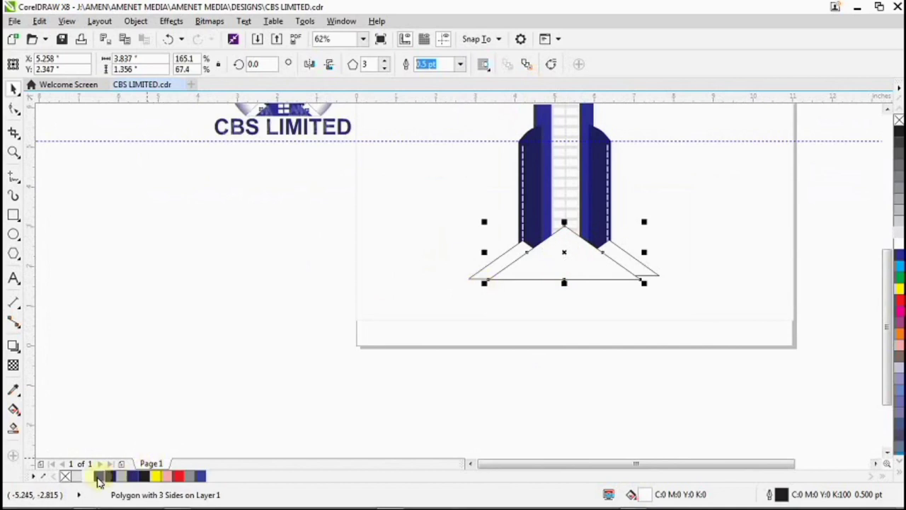
{"action": "left_click", "coordinate": [99, 476]}
{"action": "scroll", "coordinate": [249, 342], "scroll_direction": "down", "scroll_amount": 2}
{"action": "scroll", "coordinate": [249, 342], "scroll_direction": "up", "scroll_amount": 2}
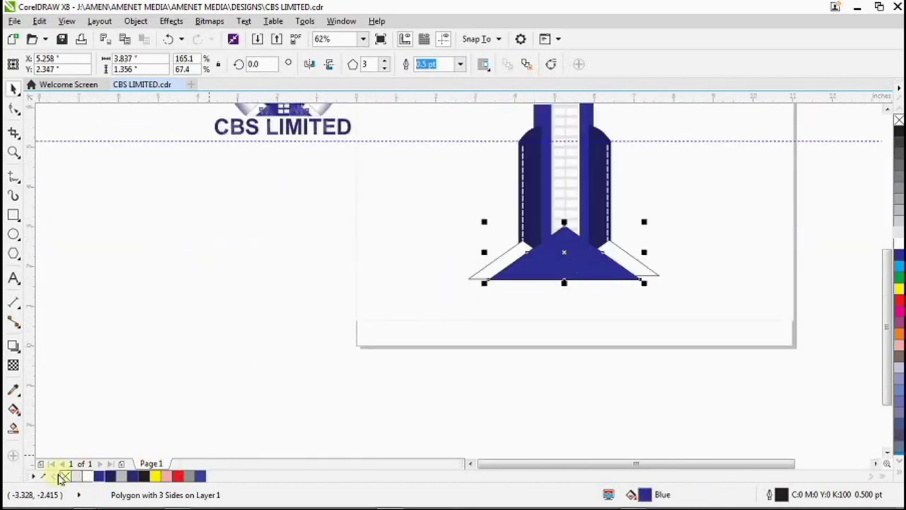
Step: Try removing the outlines from the left and right side triangles, and undo both removals
{"action": "left_click", "coordinate": [505, 256]}
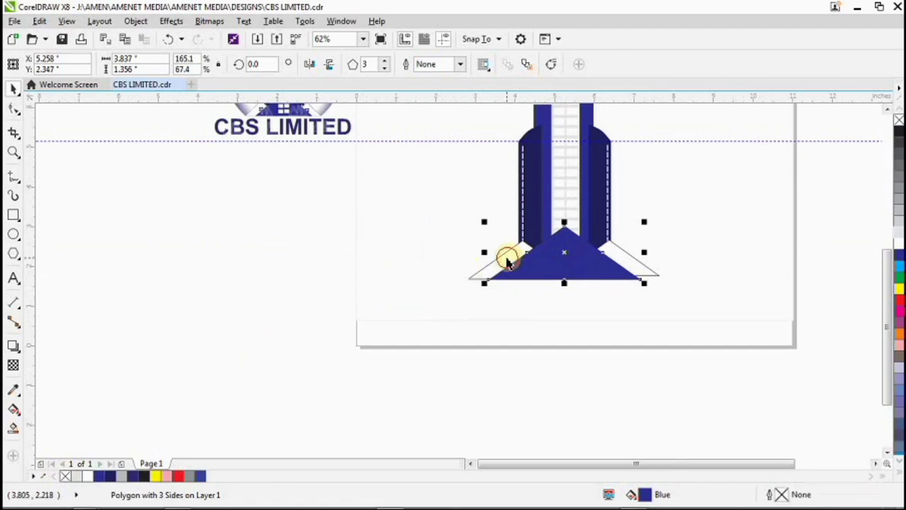
{"action": "right_click", "coordinate": [64, 476]}
{"action": "left_click", "coordinate": [627, 257]}
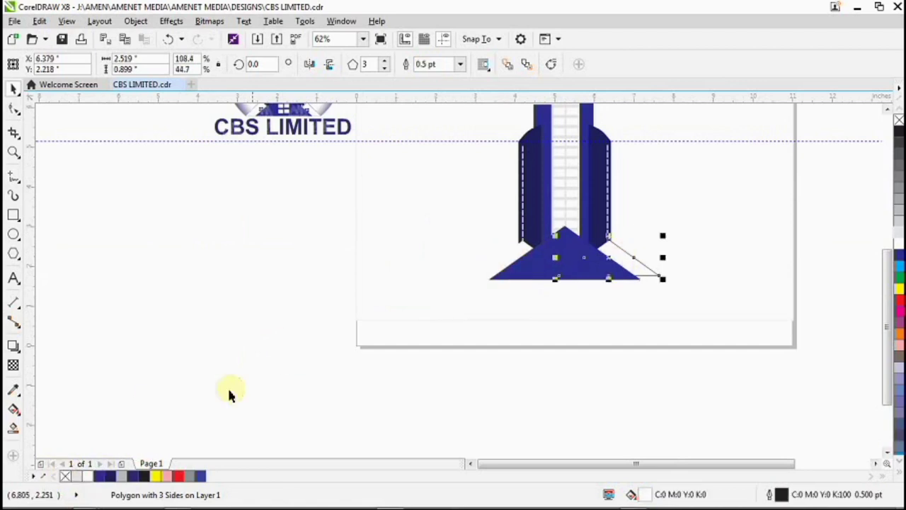
{"action": "right_click", "coordinate": [65, 476]}
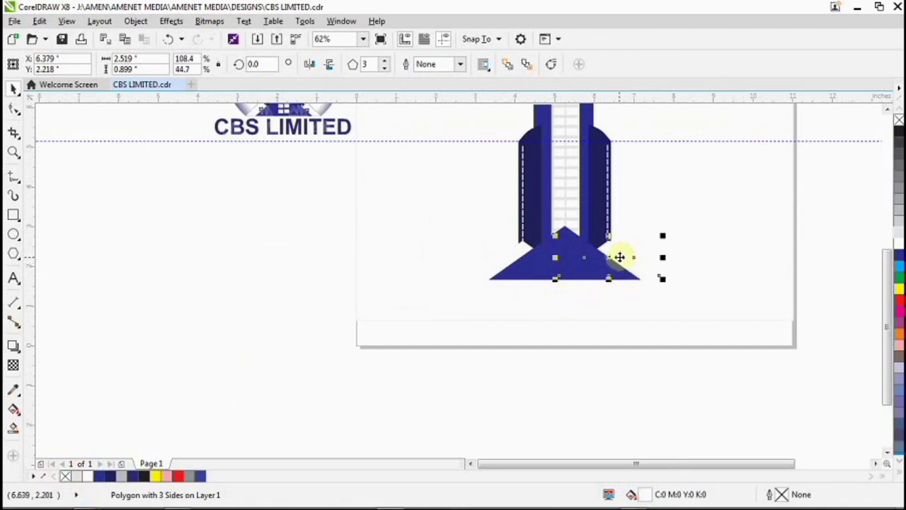
{"action": "key", "text": "ctrl+z"}
{"action": "key", "text": "ctrl+z"}
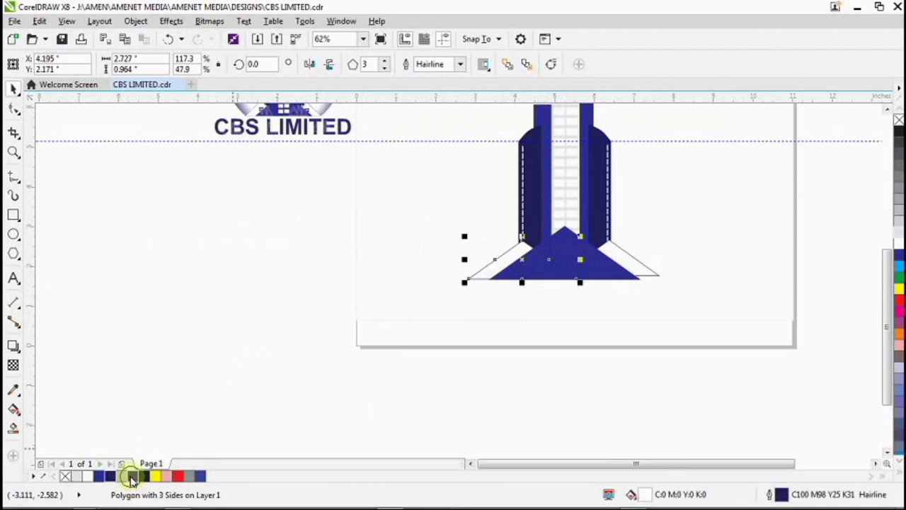
Step: Give the side triangles dark blue hairline outlines, using C100 M99 Y20 K11 for the right one
{"action": "left_click", "coordinate": [621, 258]}
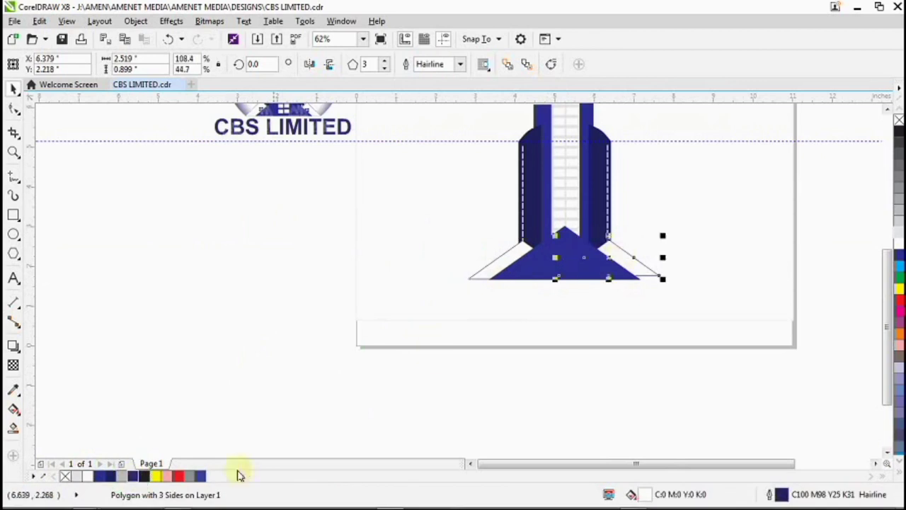
{"action": "left_click", "coordinate": [134, 479]}
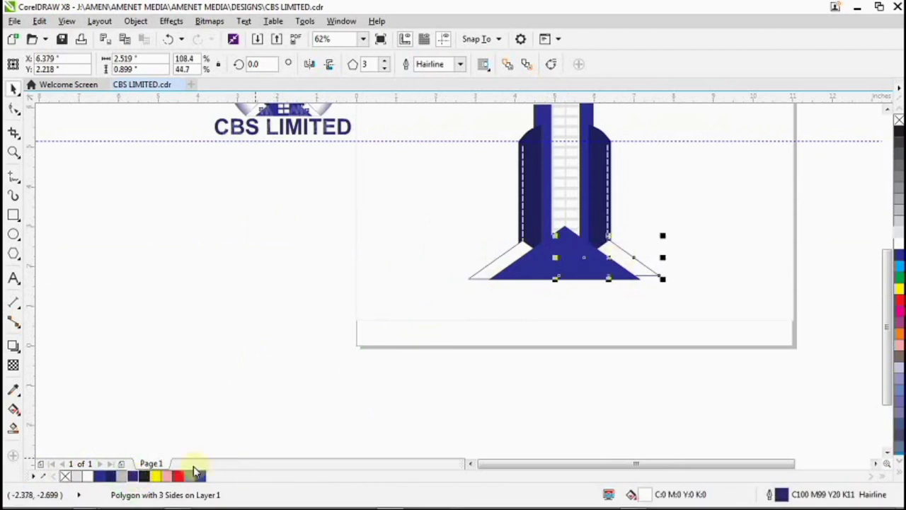
{"action": "left_click", "coordinate": [723, 237]}
{"action": "scroll", "coordinate": [723, 237], "scroll_direction": "down", "scroll_amount": 2}
{"action": "scroll", "coordinate": [723, 237], "scroll_direction": "up", "scroll_amount": 2}
{"action": "scroll", "coordinate": [723, 237], "scroll_direction": "down", "scroll_amount": 2}
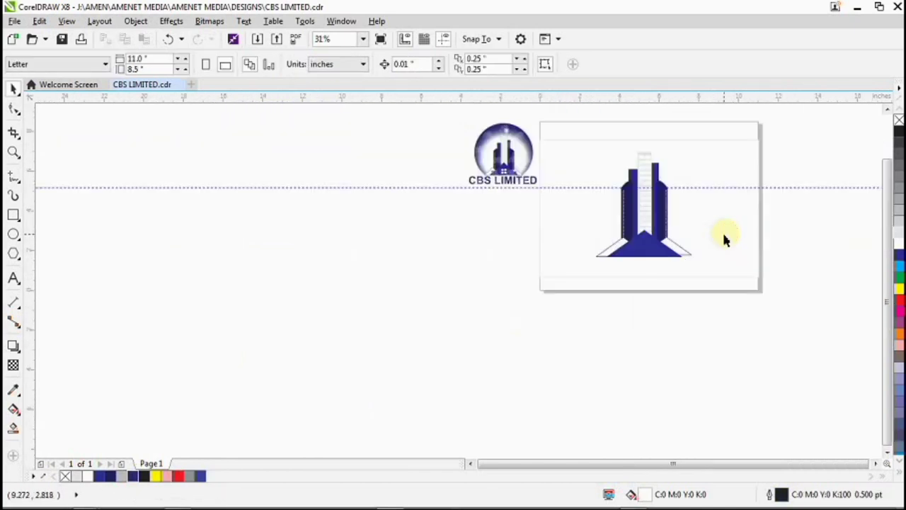
Step: Nudge all three roof triangles up together by 0.13 in against the towers
{"action": "left_click_drag", "start_coordinate": [607, 266], "coordinate": [732, 285]}
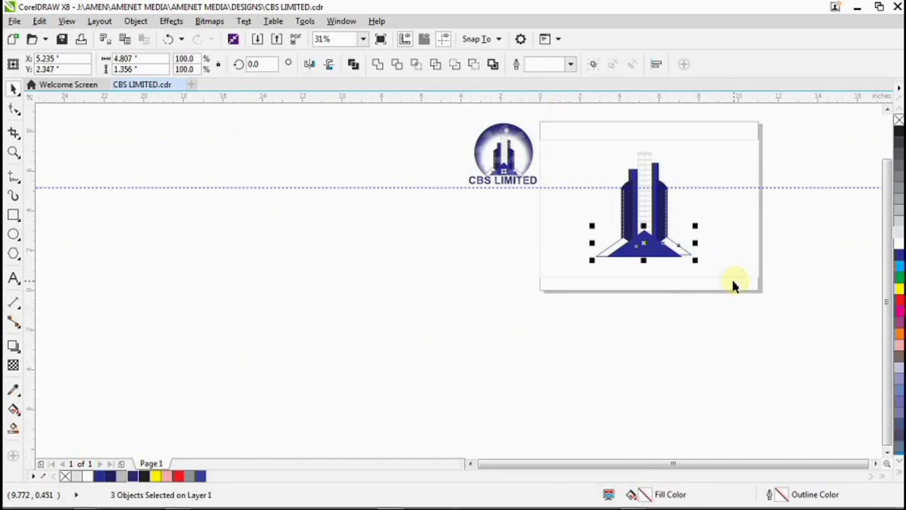
{"action": "key", "text": "Up"}
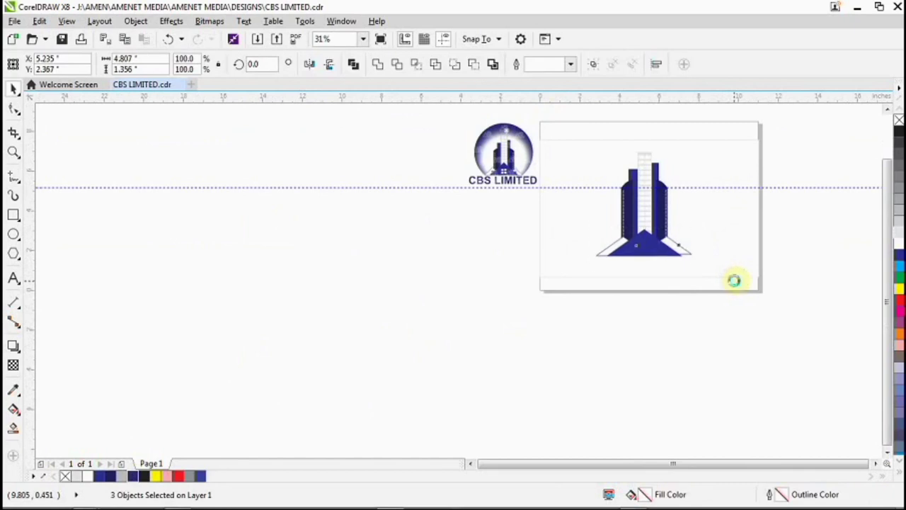
{"action": "key", "text": "Up"}
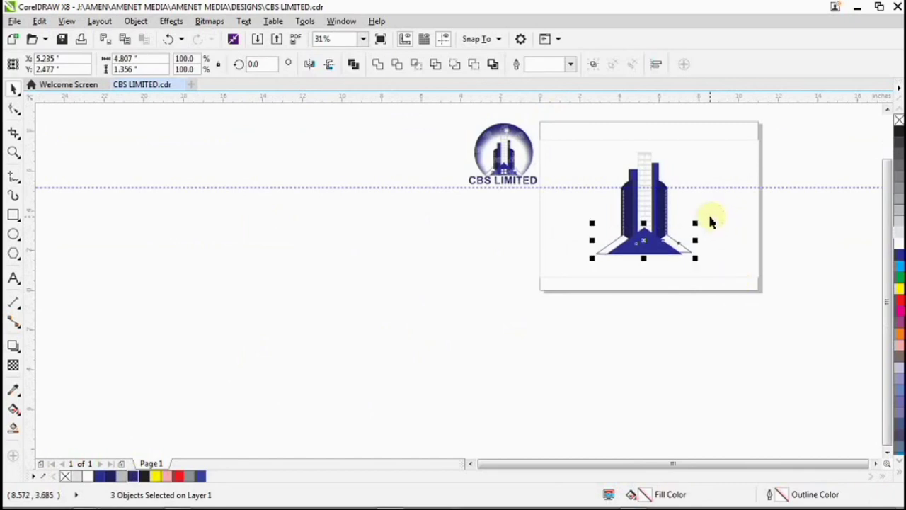
{"action": "left_click", "coordinate": [710, 219]}
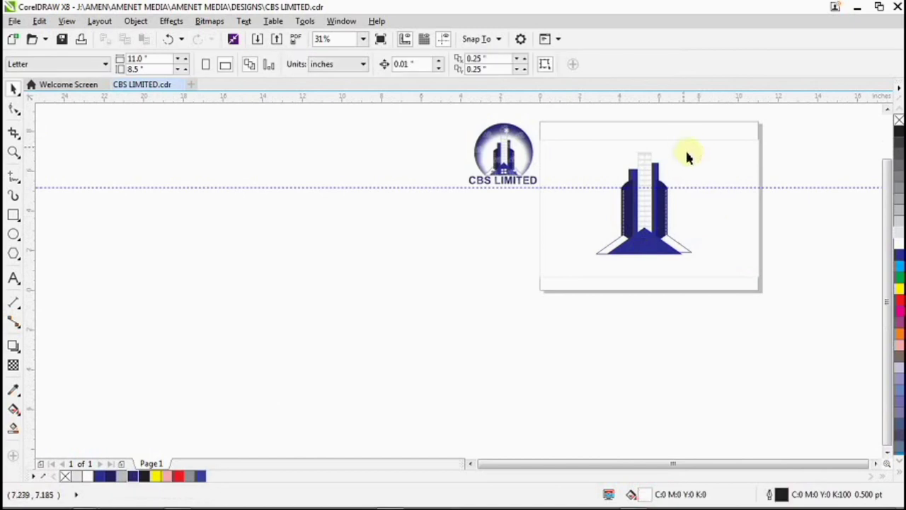
{"action": "scroll", "coordinate": [694, 156], "scroll_direction": "up", "scroll_amount": 2}
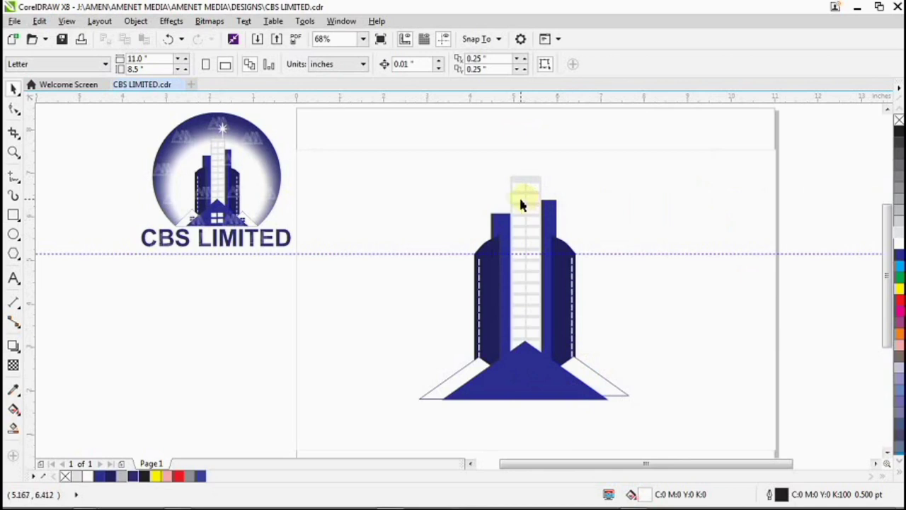
Step: Build a window of four white squares, about 0.50 by 0.47 in overall, in the middle of the central roof triangle
{"action": "left_click", "coordinate": [550, 206]}
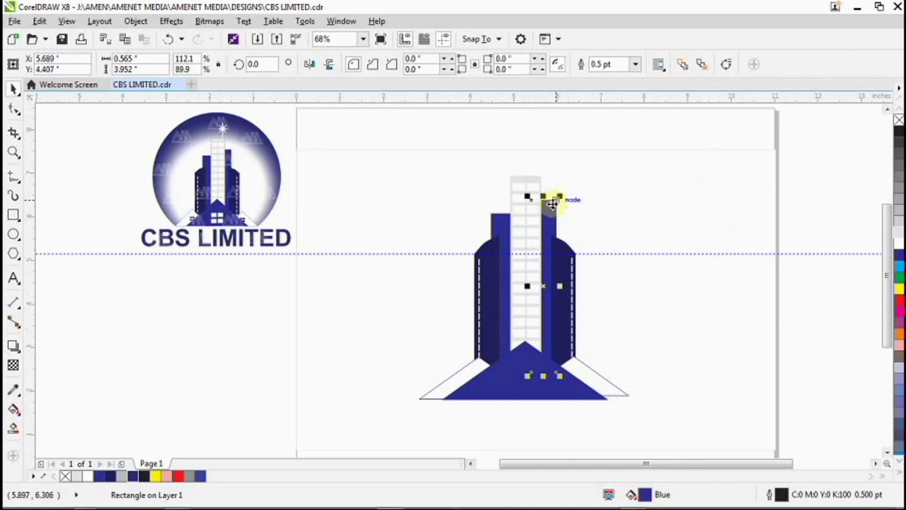
{"action": "left_click_drag", "start_coordinate": [552, 185], "coordinate": [559, 298]}
{"action": "left_click_drag", "start_coordinate": [553, 328], "coordinate": [512, 386]}
{"action": "left_click", "coordinate": [91, 478]}
{"action": "scroll", "coordinate": [525, 382], "scroll_direction": "up", "scroll_amount": 2}
{"action": "right_click", "coordinate": [521, 362]}
{"action": "left_click", "coordinate": [509, 359], "text": "shift"}
{"action": "right_click", "coordinate": [513, 386]}
{"action": "left_click_drag", "start_coordinate": [404, 348], "coordinate": [559, 403]}
{"action": "left_click_drag", "start_coordinate": [510, 375], "coordinate": [529, 367]}
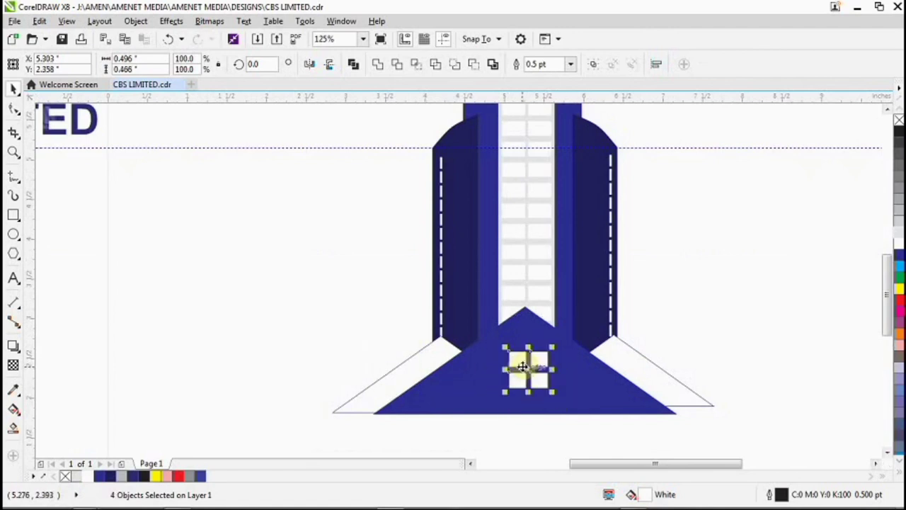
Step: Group the four window squares and centre the group horizontally on the blue roof triangle
{"action": "left_click", "coordinate": [551, 427]}
{"action": "left_click_drag", "start_coordinate": [659, 337], "coordinate": [492, 400]}
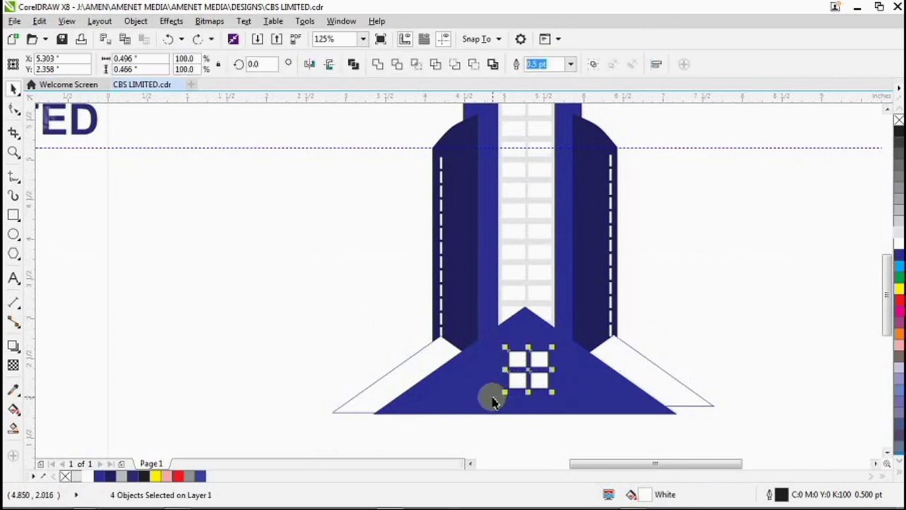
{"action": "key", "text": "ctrl+g"}
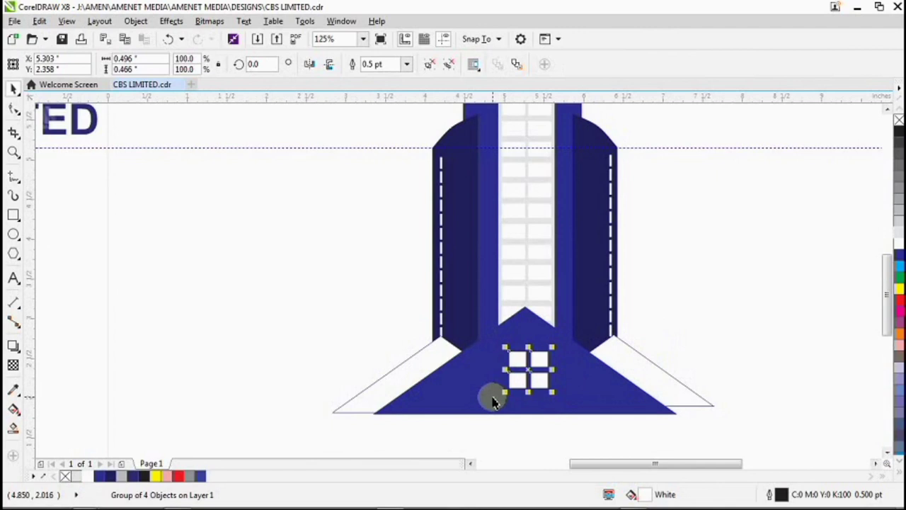
{"action": "left_click", "coordinate": [580, 394], "text": "shift"}
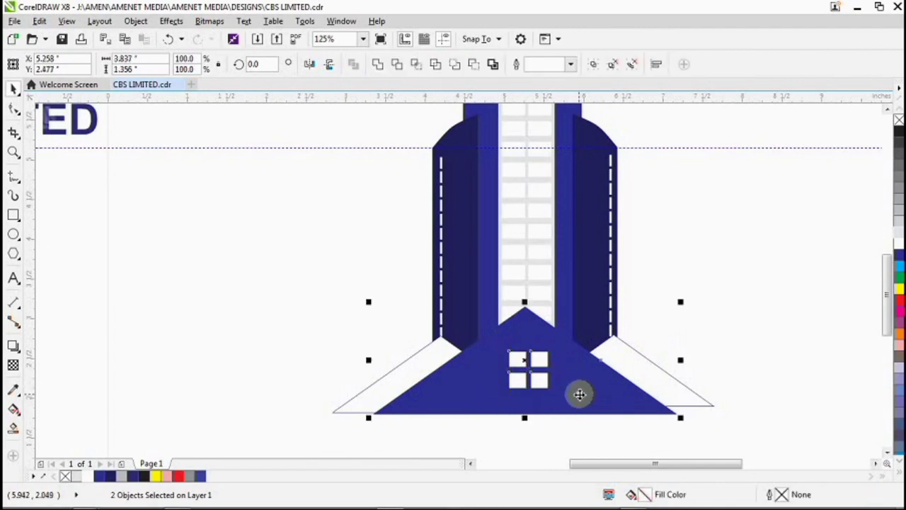
{"action": "left_click", "coordinate": [496, 416]}
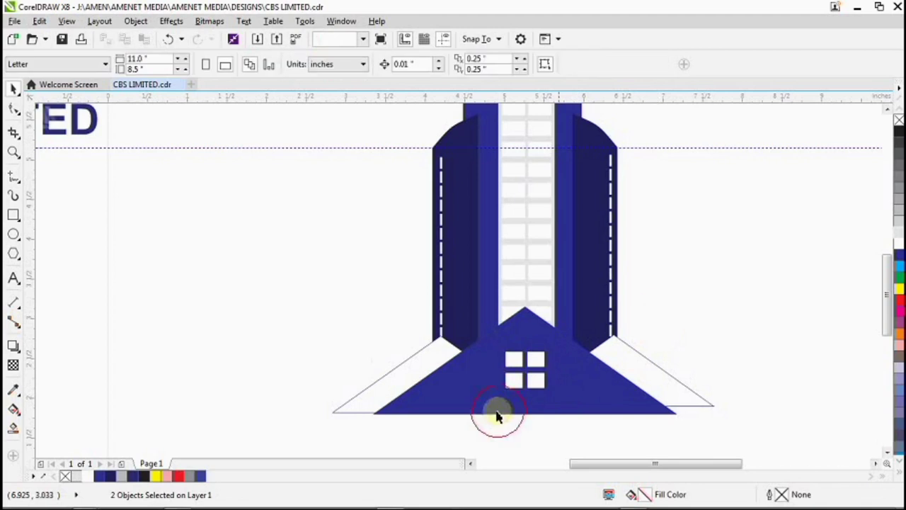
Step: Copy the grouped window from the central roof to the inner edge of the right side triangle
{"action": "scroll", "coordinate": [495, 416], "scroll_direction": "down", "scroll_amount": 1}
{"action": "scroll", "coordinate": [510, 430], "scroll_direction": "up", "scroll_amount": 1}
{"action": "scroll", "coordinate": [510, 429], "scroll_direction": "down", "scroll_amount": 1}
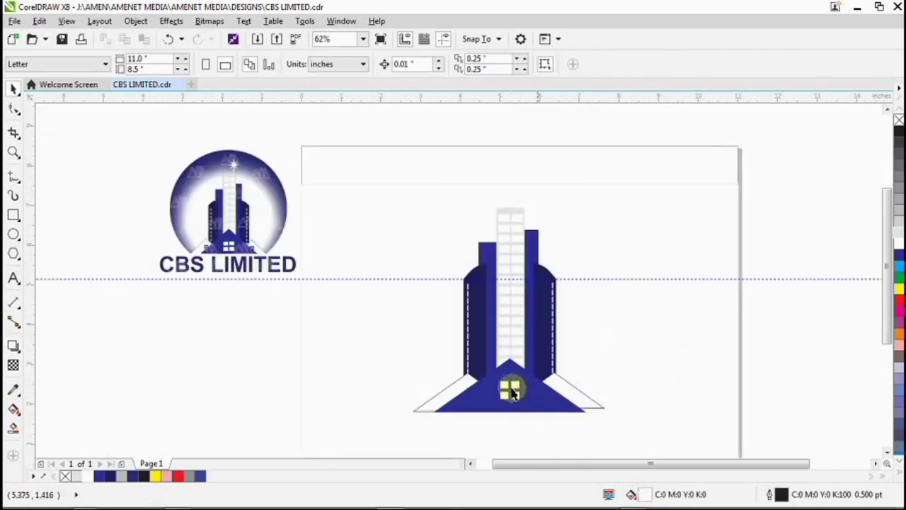
{"action": "scroll", "coordinate": [504, 402], "scroll_direction": "up", "scroll_amount": 1}
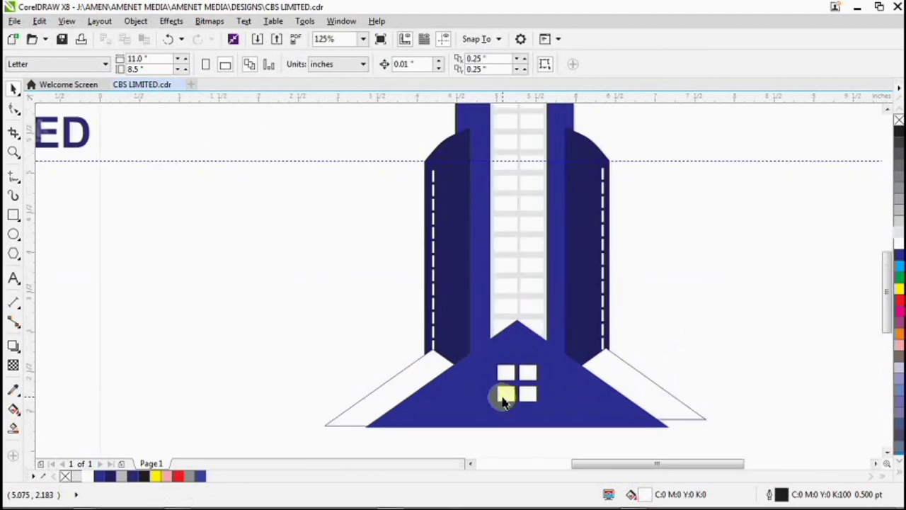
{"action": "scroll", "coordinate": [503, 402], "scroll_direction": "down", "scroll_amount": 1}
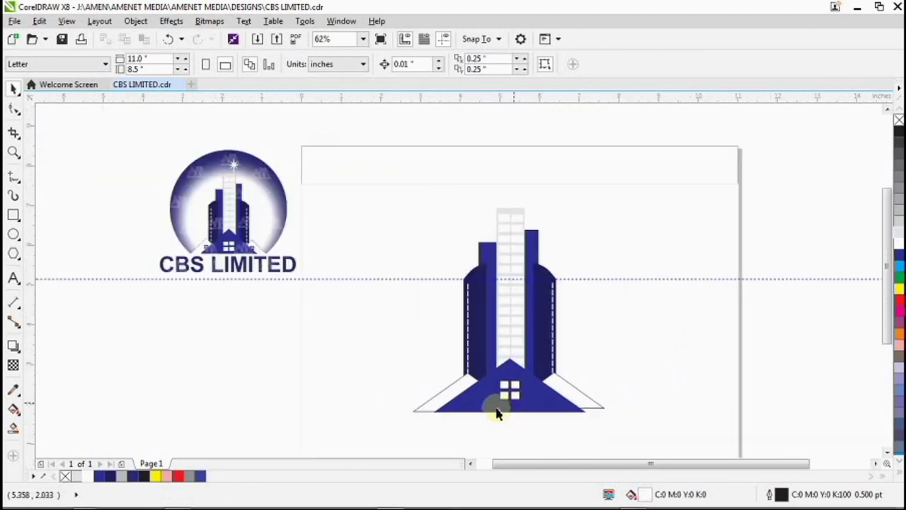
{"action": "left_click", "coordinate": [508, 390]}
{"action": "scroll", "coordinate": [510, 392], "scroll_direction": "up", "scroll_amount": 1}
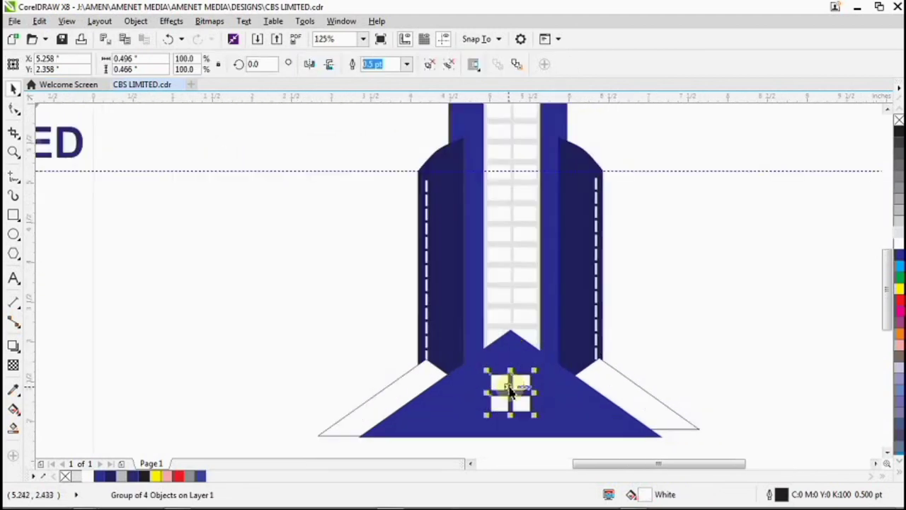
{"action": "left_click_drag", "start_coordinate": [509, 392], "coordinate": [608, 405]}
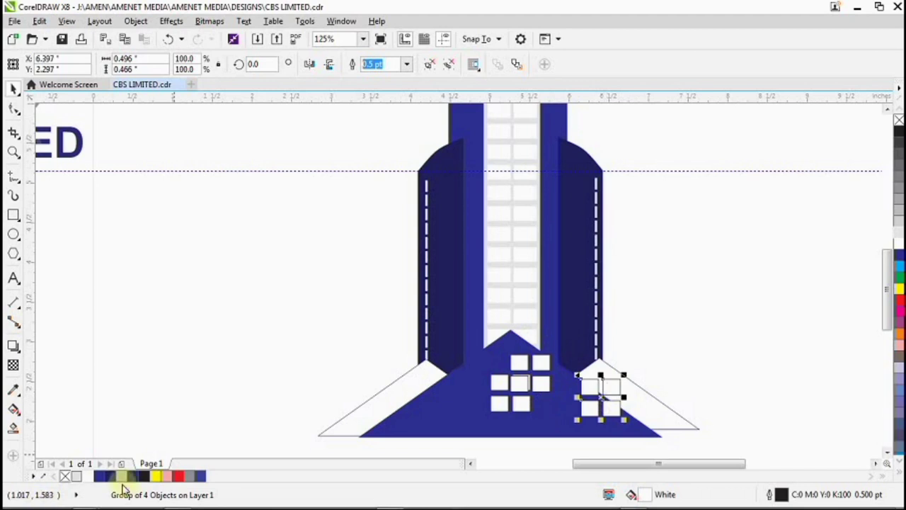
Step: Fill the copied window with dark blue C100 M98 Y25 K31 and shrink it to about 0.29 by 0.27 in
{"action": "left_click", "coordinate": [99, 478]}
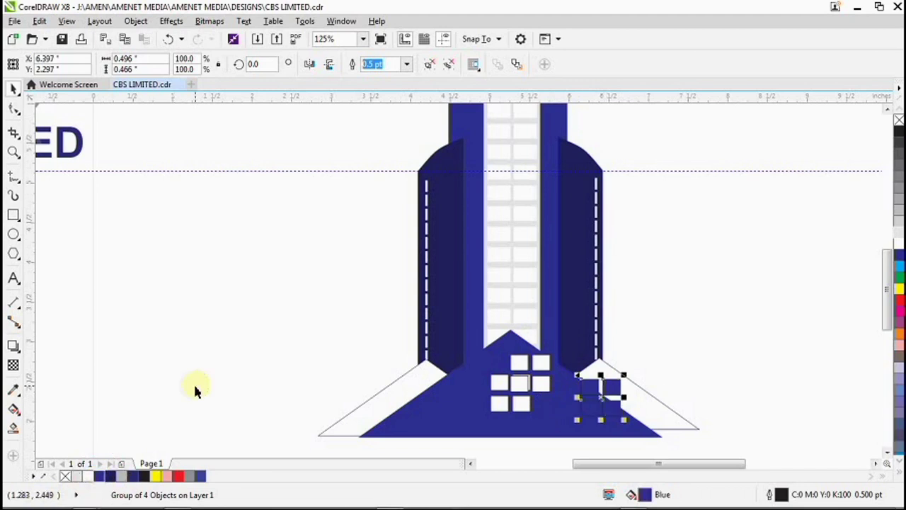
{"action": "left_click", "coordinate": [111, 476]}
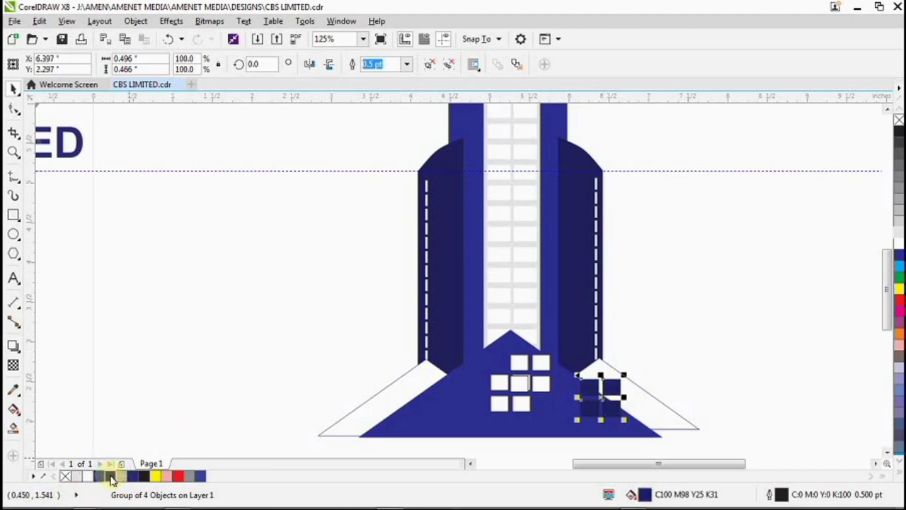
{"action": "left_click_drag", "start_coordinate": [624, 419], "coordinate": [612, 399]}
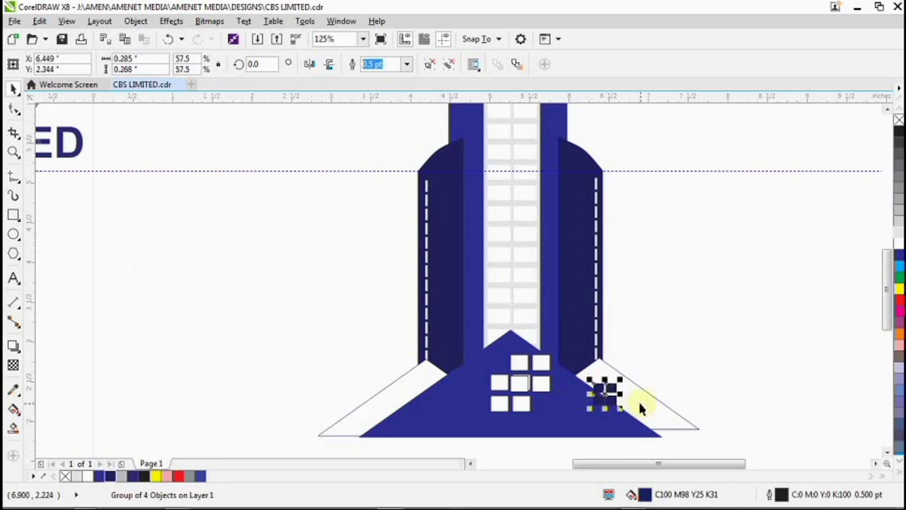
Step: Centre the small dark blue window horizontally on the right side triangle
{"action": "left_click", "coordinate": [641, 409], "text": "shift"}
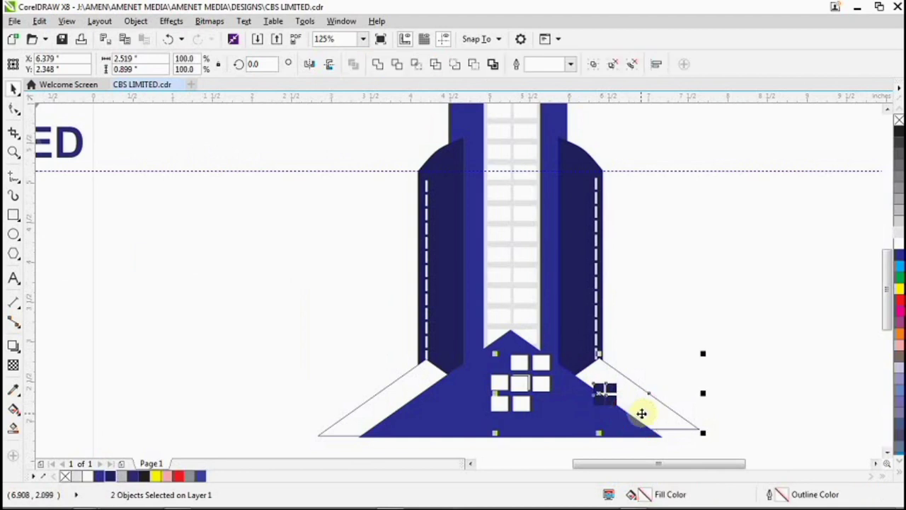
{"action": "key", "text": "c"}
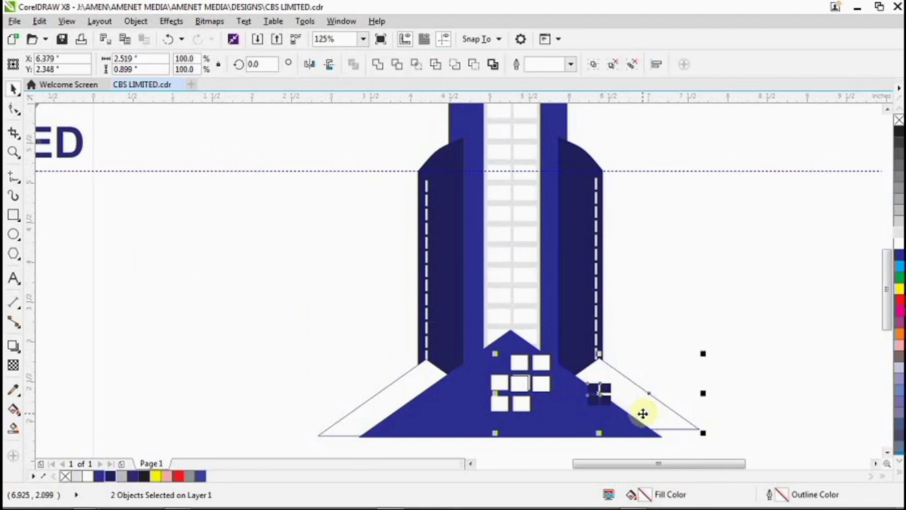
{"action": "left_click", "coordinate": [607, 389]}
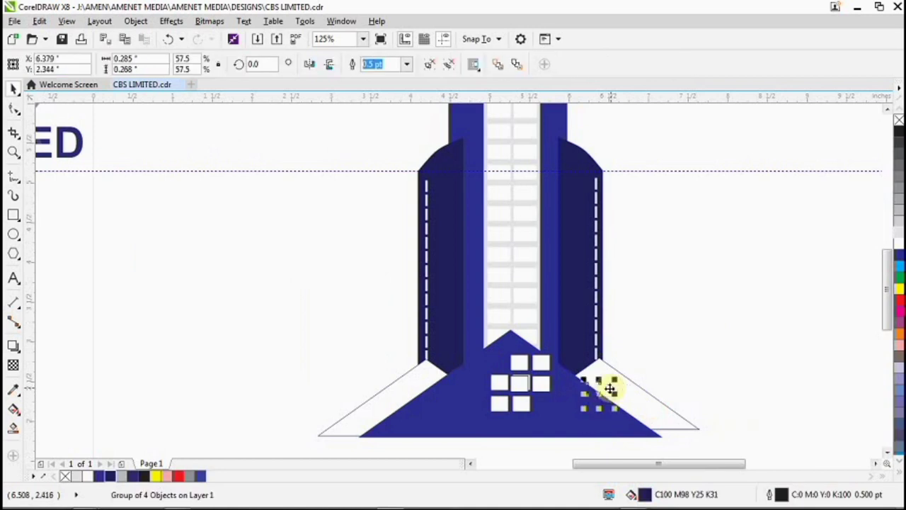
{"action": "left_click", "coordinate": [647, 352]}
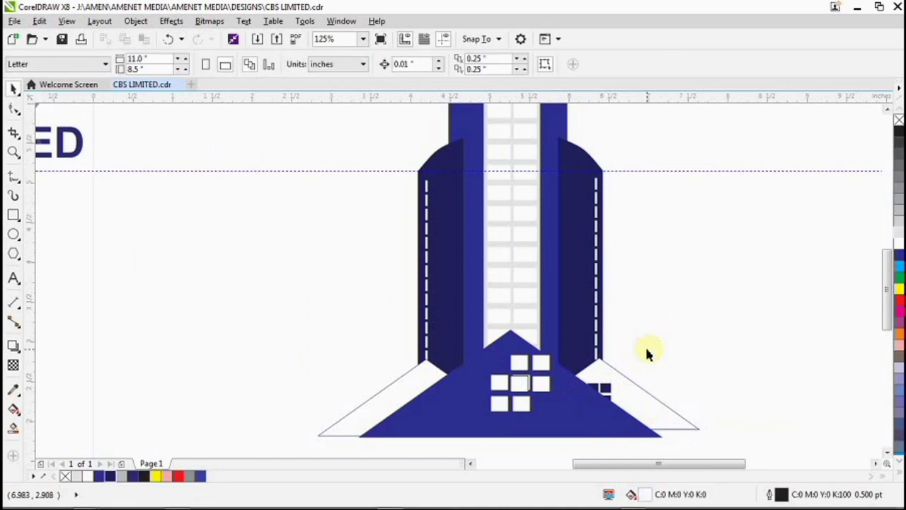
Step: Copy the small dark blue window to the inner edge of the left side triangle and delete the surplus white window on the central roof
{"action": "left_click", "coordinate": [609, 388]}
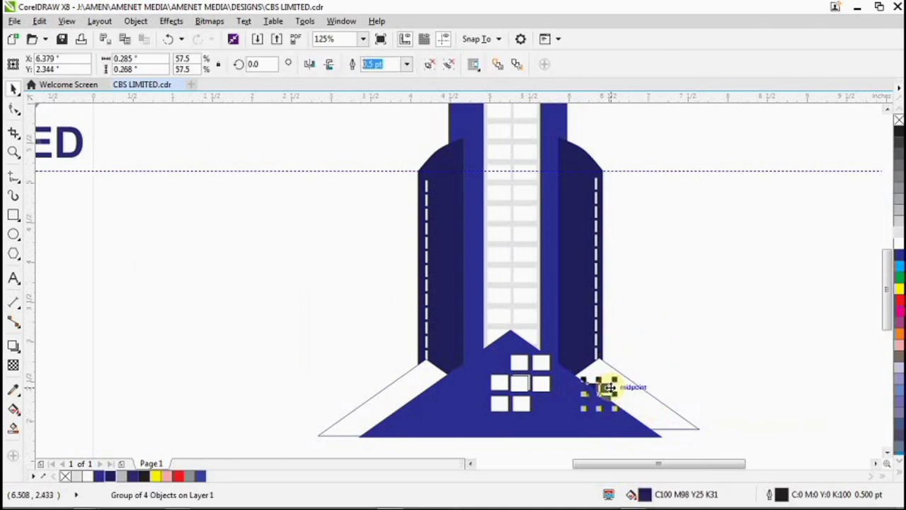
{"action": "left_click_drag", "start_coordinate": [609, 387], "coordinate": [626, 369]}
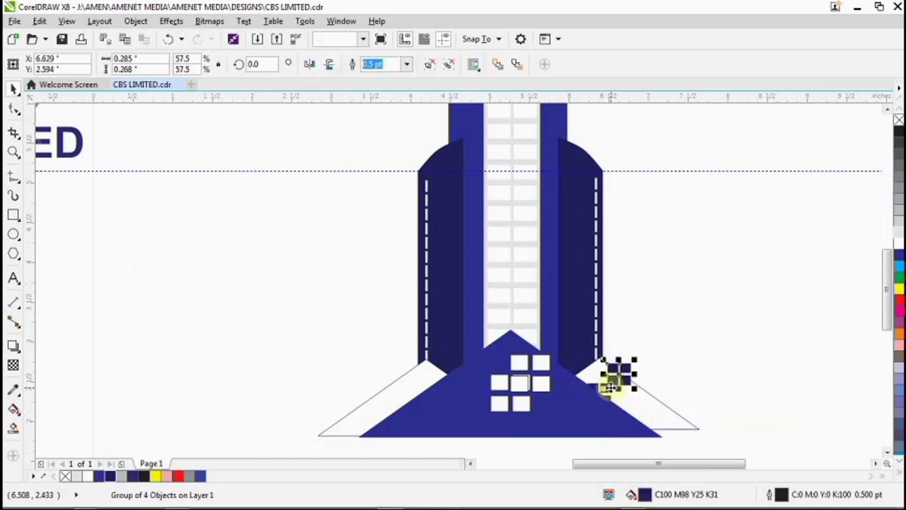
{"action": "left_click", "coordinate": [538, 364]}
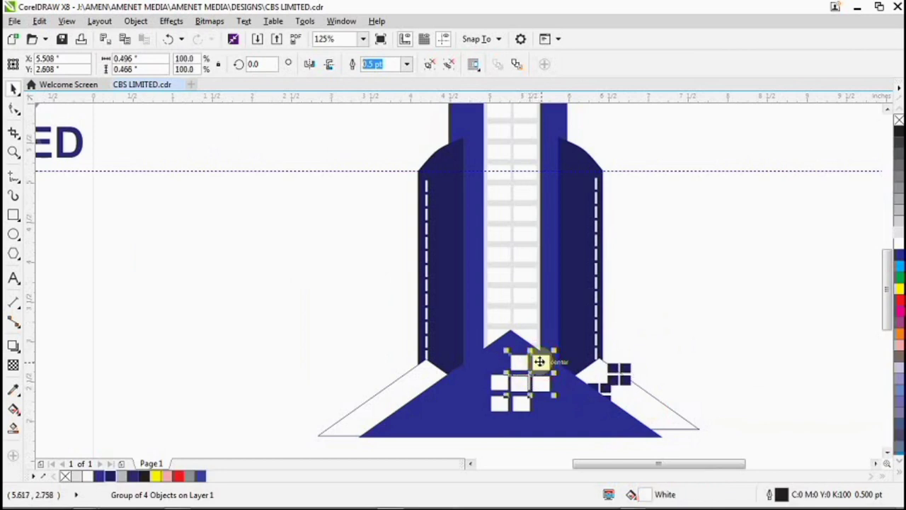
{"action": "key", "text": "Escape"}
{"action": "left_click_drag", "start_coordinate": [619, 372], "coordinate": [429, 392]}
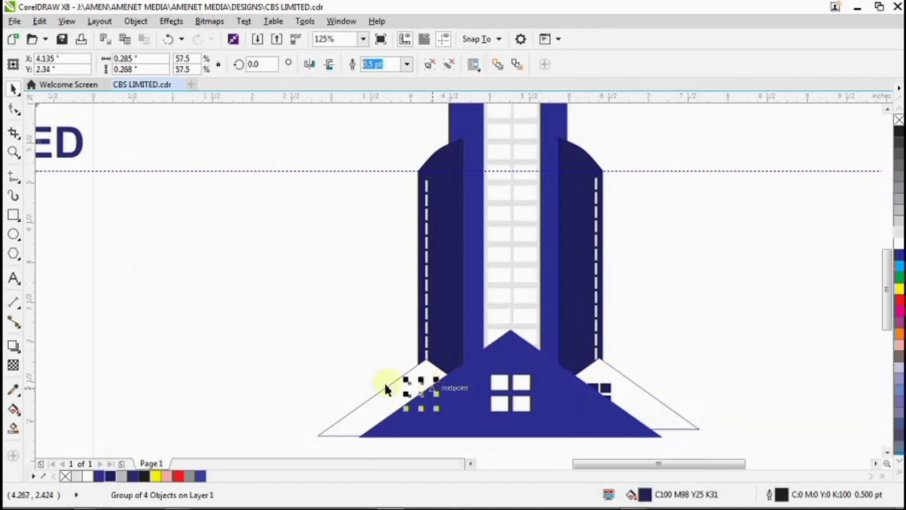
{"action": "left_click", "coordinate": [348, 354]}
{"action": "left_click", "coordinate": [419, 393]}
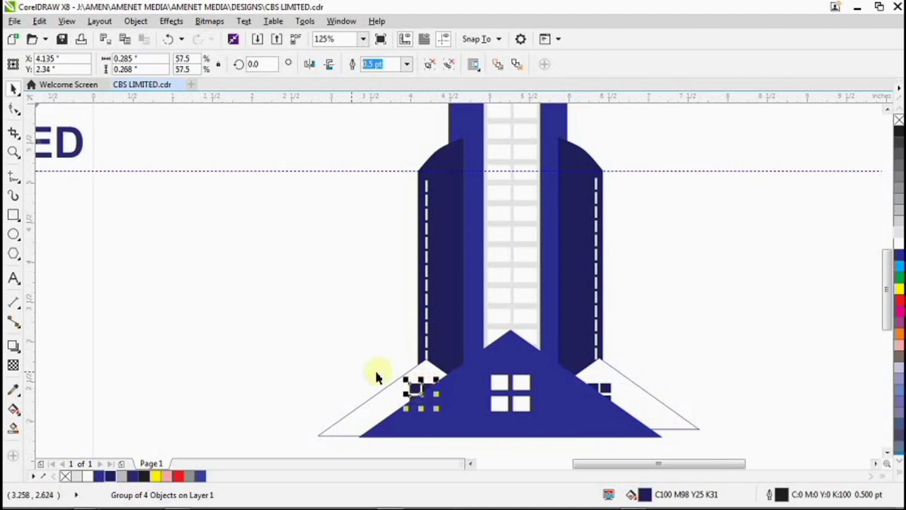
{"action": "left_click", "coordinate": [745, 352]}
{"action": "scroll", "coordinate": [745, 353], "scroll_direction": "down", "scroll_amount": 1}
{"action": "scroll", "coordinate": [744, 352], "scroll_direction": "up", "scroll_amount": 1}
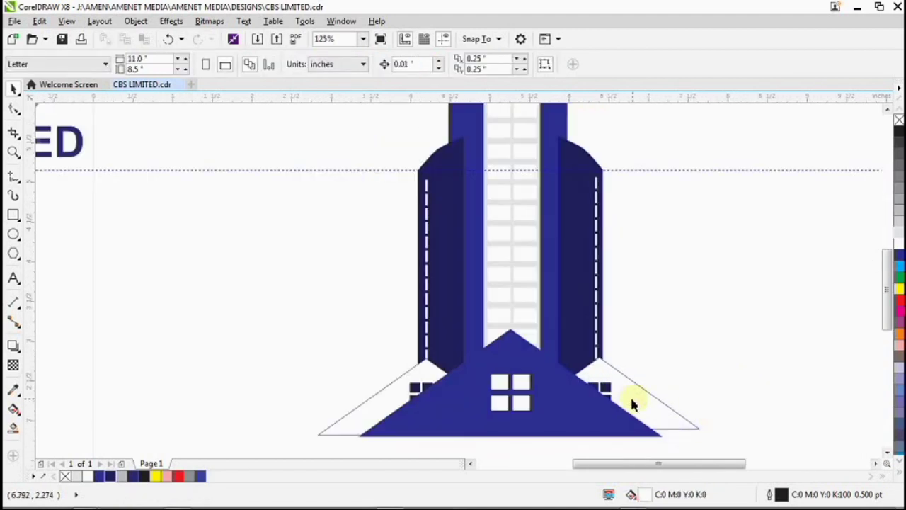
Step: Narrow the central blue roof triangle from both sides to about 3.58 in wide so more of the side windows shows
{"action": "left_click", "coordinate": [550, 425]}
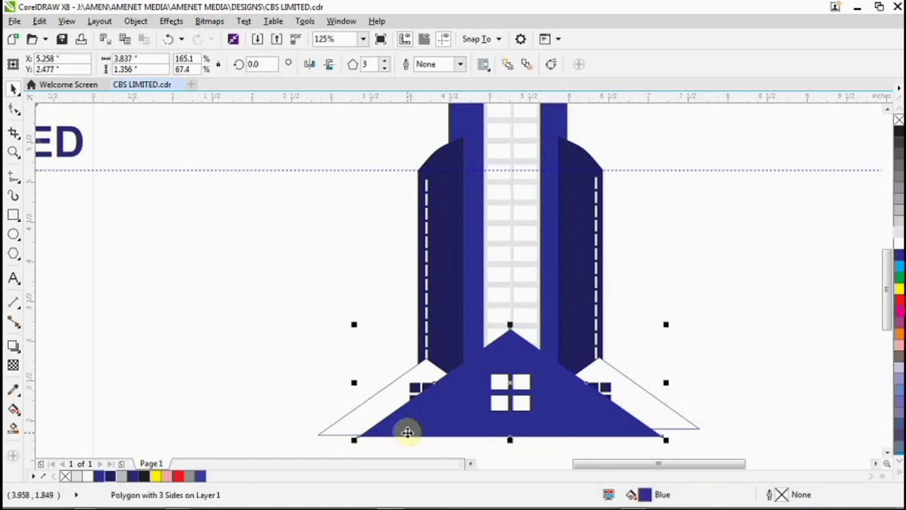
{"action": "left_click_drag", "start_coordinate": [355, 381], "coordinate": [366, 381]}
{"action": "left_click_drag", "start_coordinate": [666, 382], "coordinate": [658, 382]}
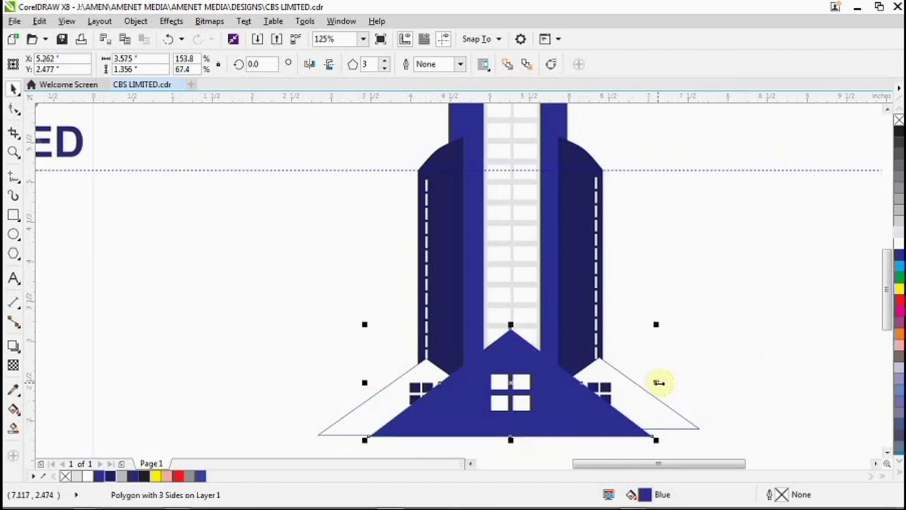
{"action": "key", "text": "Escape"}
Step: Examine the star and thin antenna above the central tower in the reference logo
{"action": "scroll", "coordinate": [660, 381], "scroll_direction": "down", "scroll_amount": 2}
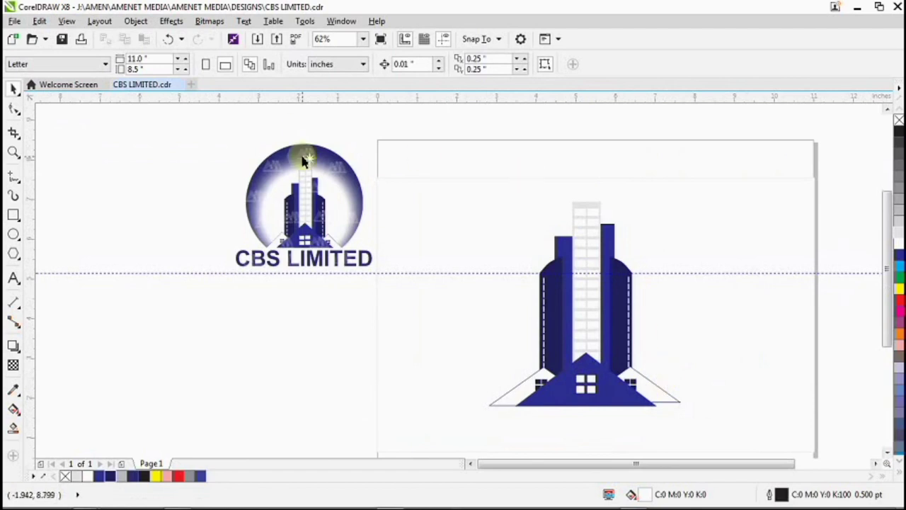
{"action": "scroll", "coordinate": [302, 156], "scroll_direction": "up", "scroll_amount": 2}
{"action": "scroll", "coordinate": [303, 156], "scroll_direction": "up", "scroll_amount": 4}
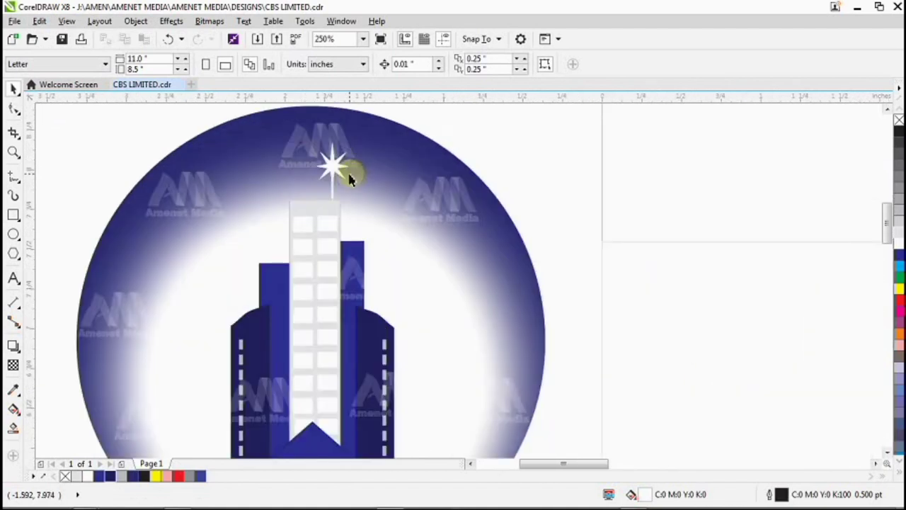
{"action": "scroll", "coordinate": [349, 179], "scroll_direction": "down", "scroll_amount": 2}
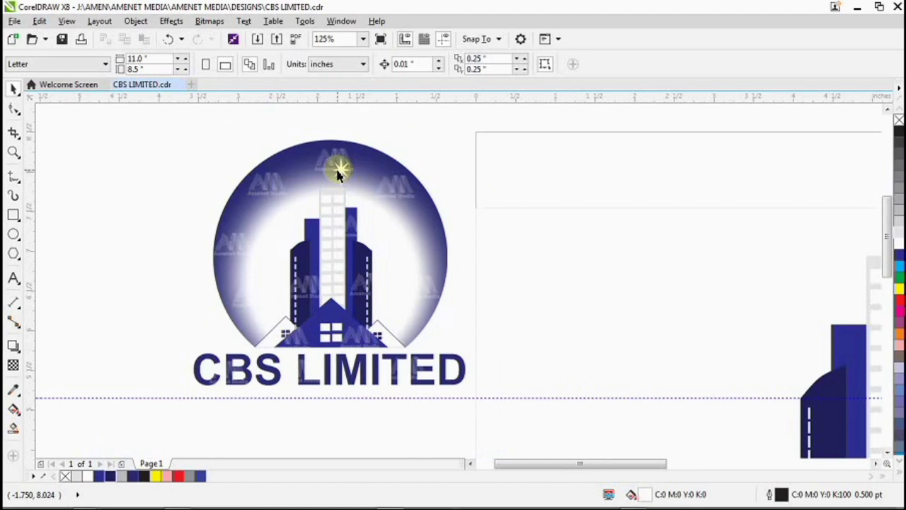
{"action": "scroll", "coordinate": [338, 179], "scroll_direction": "down", "scroll_amount": 2}
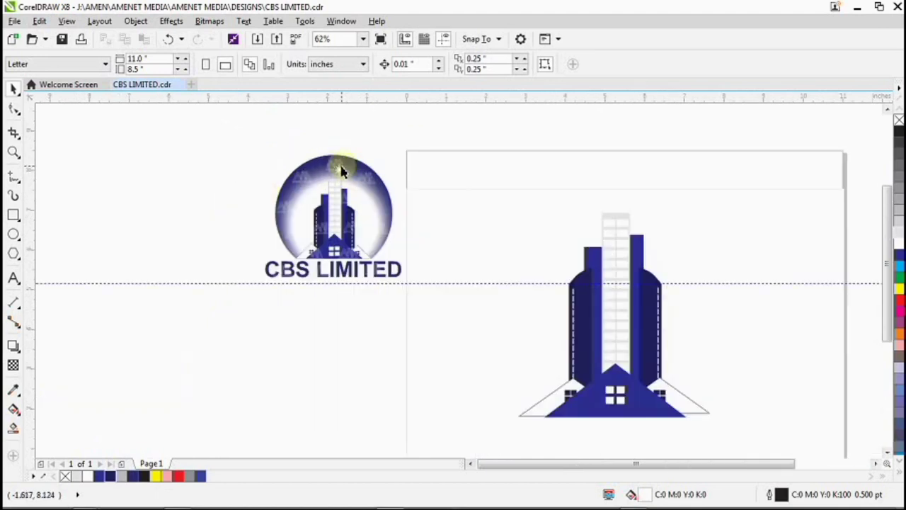
{"action": "scroll", "coordinate": [340, 170], "scroll_direction": "up", "scroll_amount": 2}
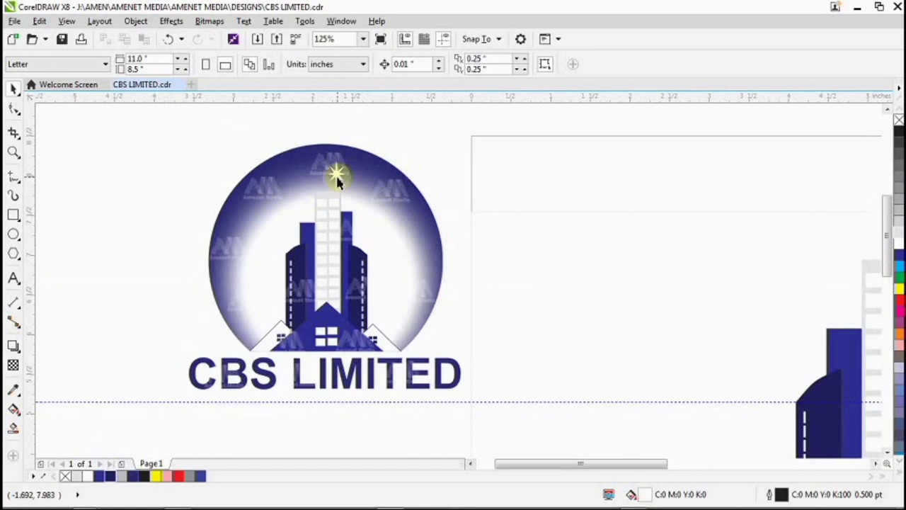
{"action": "scroll", "coordinate": [335, 175], "scroll_direction": "down", "scroll_amount": 2}
{"action": "scroll", "coordinate": [336, 176], "scroll_direction": "up", "scroll_amount": 4}
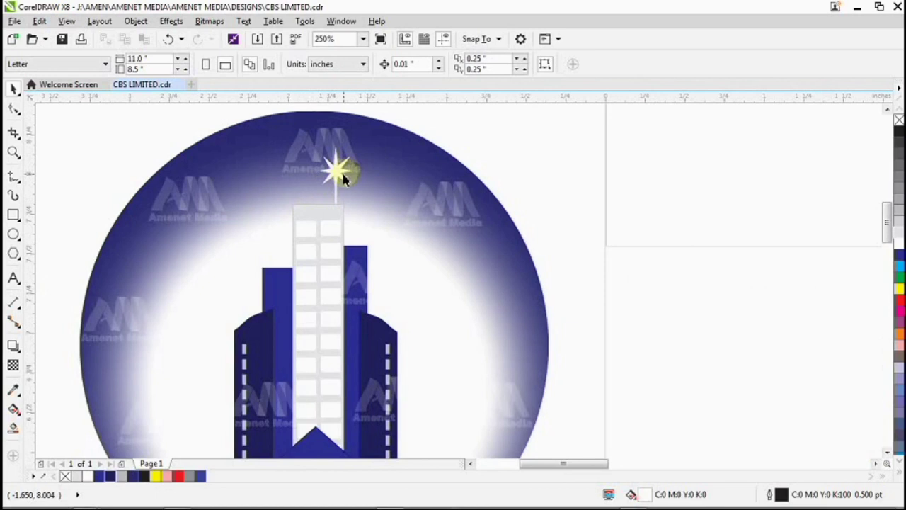
{"action": "scroll", "coordinate": [343, 178], "scroll_direction": "down", "scroll_amount": 2}
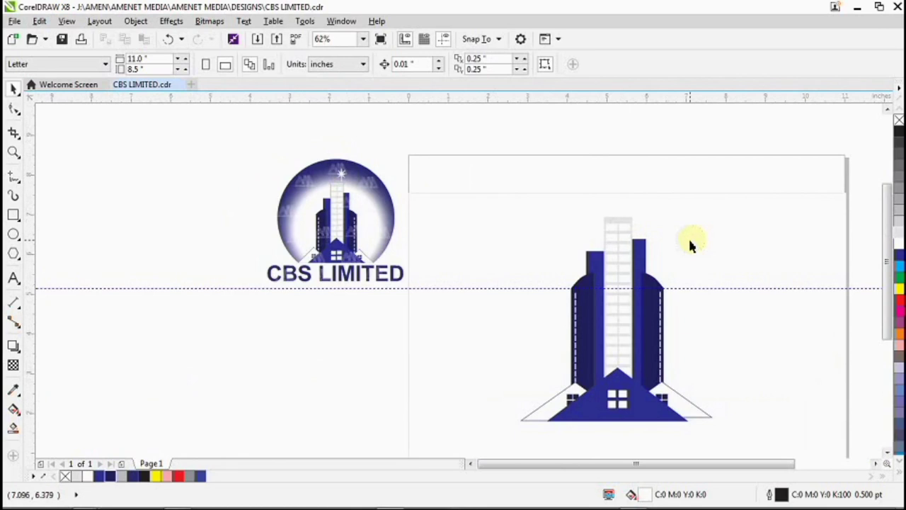
Step: Select the whole building artwork and scale it down to about 4.00 by 4.28 in
{"action": "scroll", "coordinate": [688, 237], "scroll_direction": "down", "scroll_amount": 1}
{"action": "left_click_drag", "start_coordinate": [799, 204], "coordinate": [577, 345]}
{"action": "left_click_drag", "start_coordinate": [703, 224], "coordinate": [687, 239]}
{"action": "left_click_drag", "start_coordinate": [647, 287], "coordinate": [659, 293]}
{"action": "scroll", "coordinate": [698, 277], "scroll_direction": "up", "scroll_amount": 2}
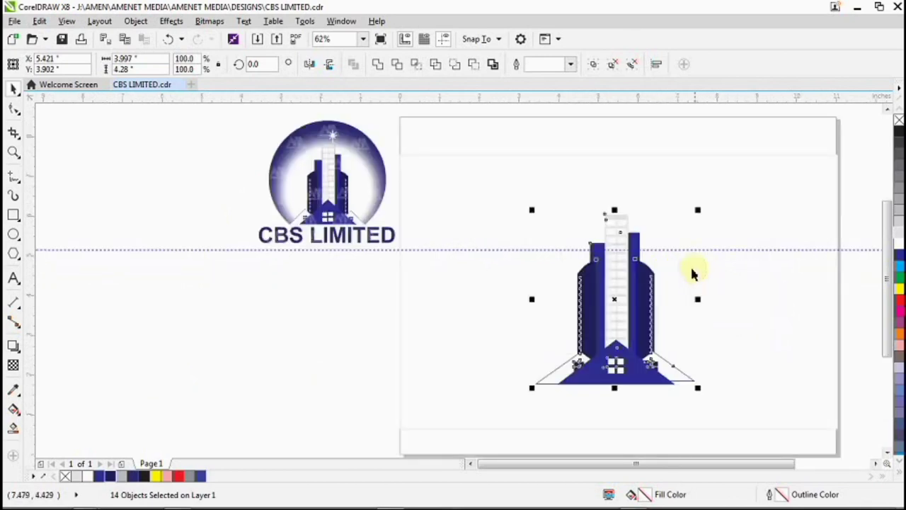
{"action": "left_click", "coordinate": [714, 140]}
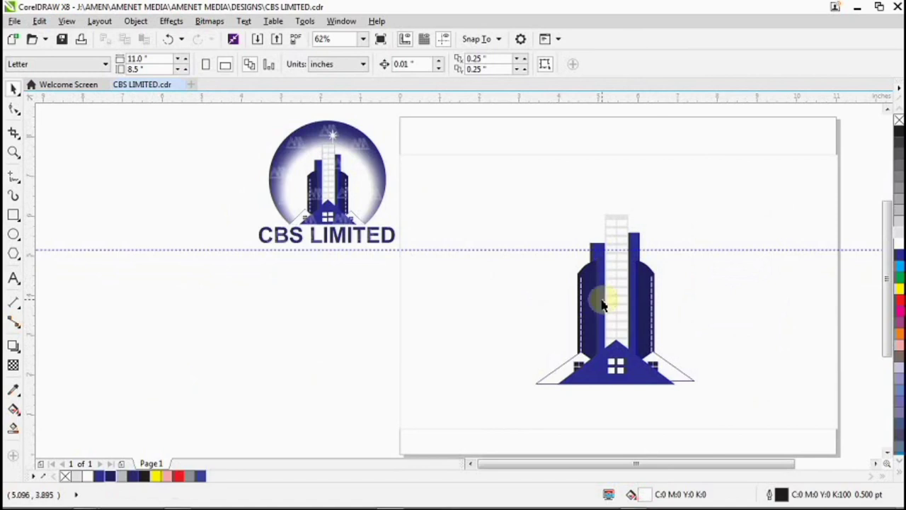
Step: Copy the right blue tower rectangle and reshape it into a thin vertical bar about 1.95 in tall above the central tower
{"action": "left_click", "coordinate": [637, 243]}
{"action": "left_click_drag", "start_coordinate": [637, 241], "coordinate": [613, 215]}
{"action": "left_click_drag", "start_coordinate": [616, 140], "coordinate": [619, 194]}
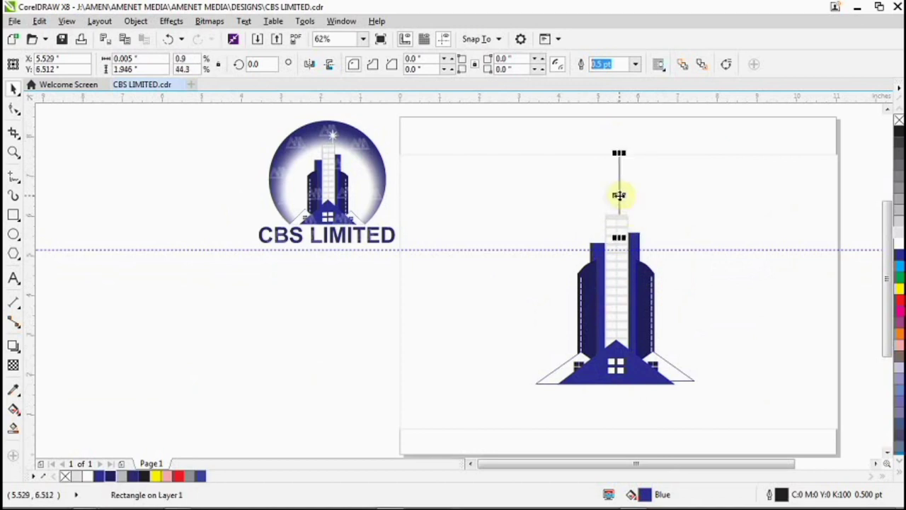
Step: Fill the antenna bar with 10% Black, remove its outline, and resize it to about 0.05 by 0.59 in
{"action": "left_click", "coordinate": [90, 477]}
{"action": "scroll", "coordinate": [547, 212], "scroll_direction": "up", "scroll_amount": 2}
{"action": "right_click", "coordinate": [65, 475]}
{"action": "left_click_drag", "start_coordinate": [625, 144], "coordinate": [631, 205]}
{"action": "left_click", "coordinate": [81, 476]}
{"action": "scroll", "coordinate": [633, 261], "scroll_direction": "up", "scroll_amount": 4}
{"action": "left_click_drag", "start_coordinate": [632, 261], "coordinate": [615, 389]}
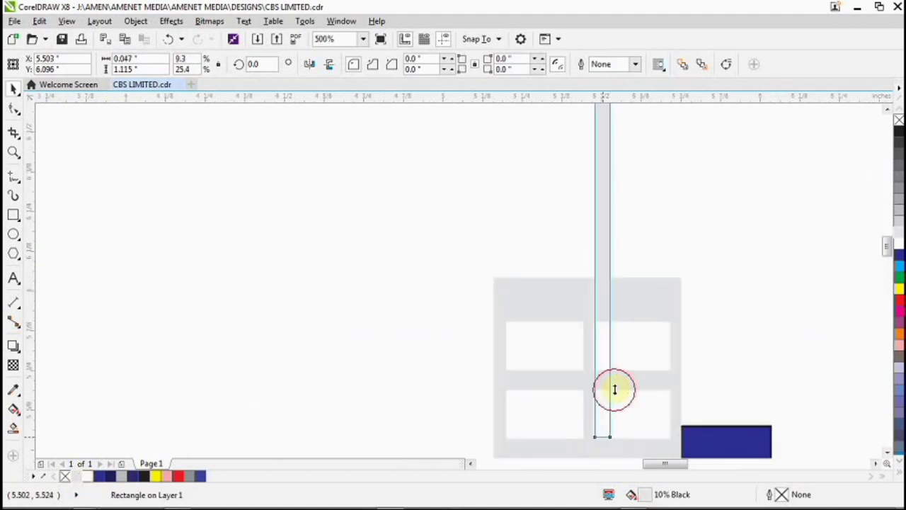
Step: Centre the antenna bar horizontally on the light grey central tower
{"action": "scroll", "coordinate": [607, 263], "scroll_direction": "down", "scroll_amount": 4}
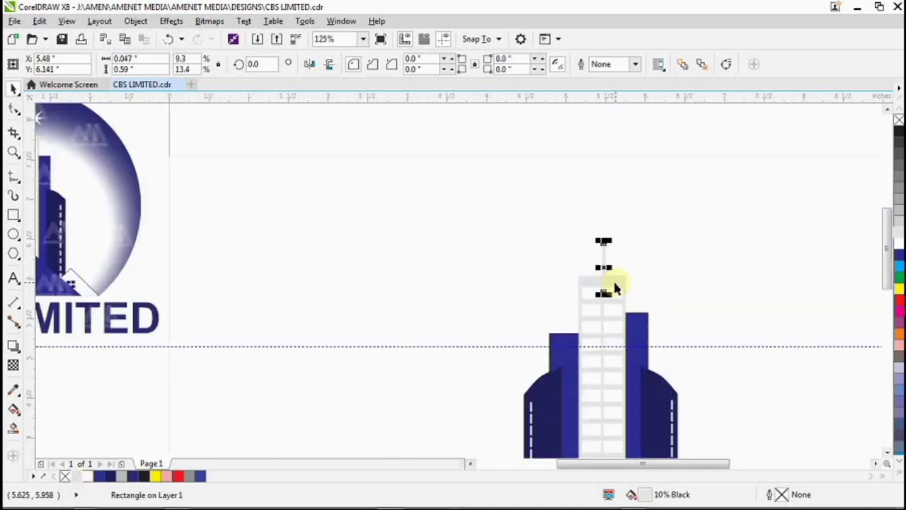
{"action": "left_click", "coordinate": [615, 283], "text": "shift"}
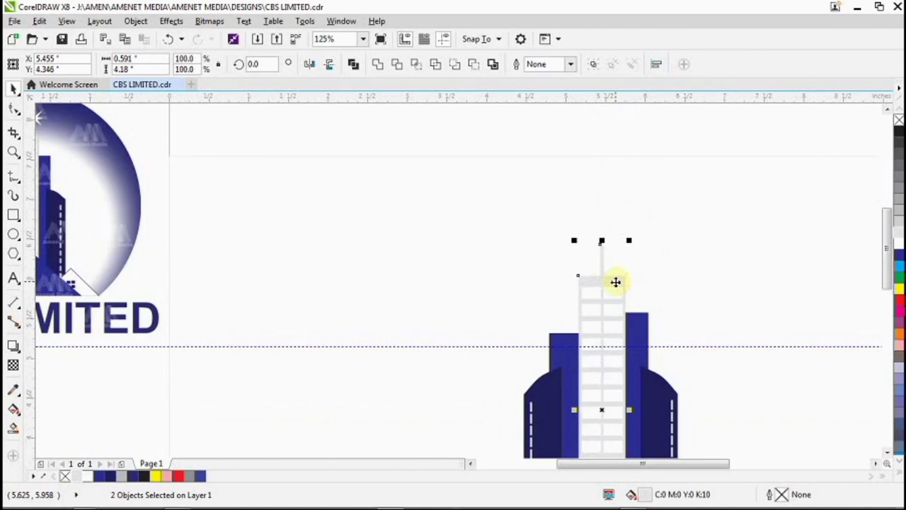
{"action": "left_click", "coordinate": [652, 252]}
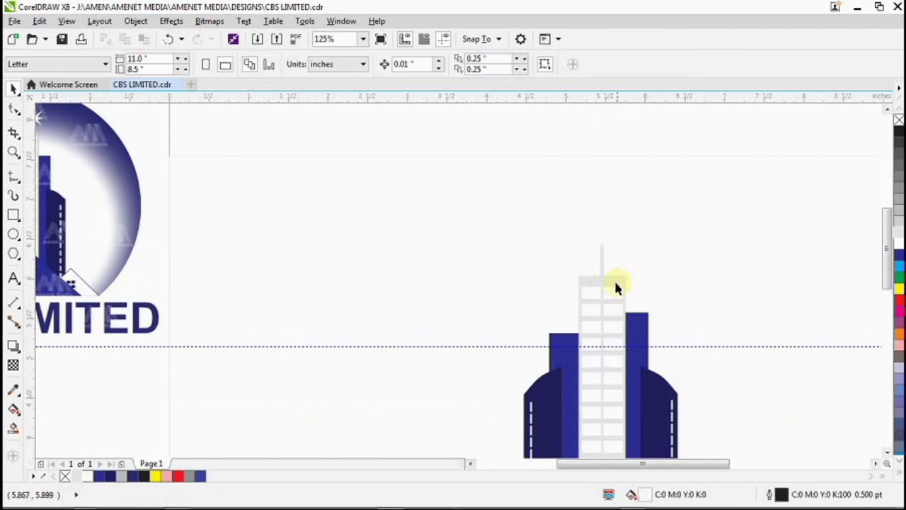
Step: Draw a five-pointed star about 2.79 by 2.65 in beside the towers with the Star tool
{"action": "scroll", "coordinate": [615, 284], "scroll_direction": "down", "scroll_amount": 2}
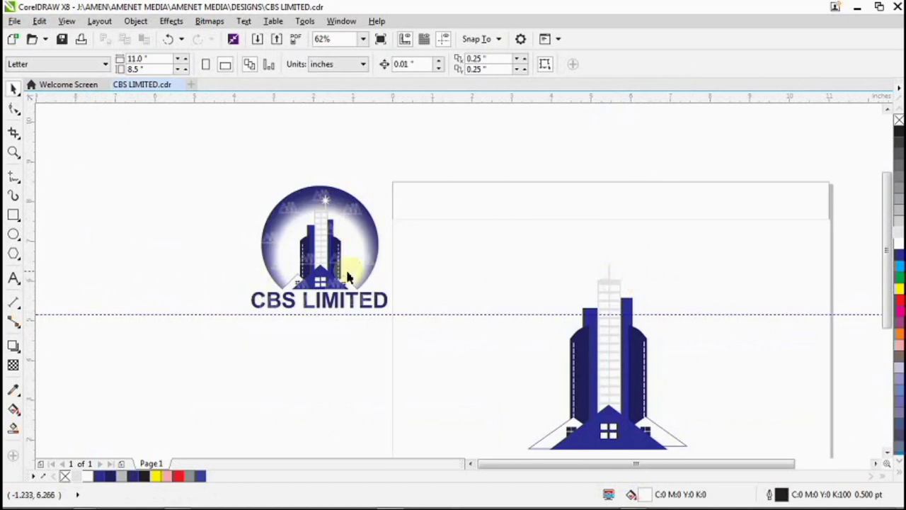
{"action": "key", "text": "F7"}
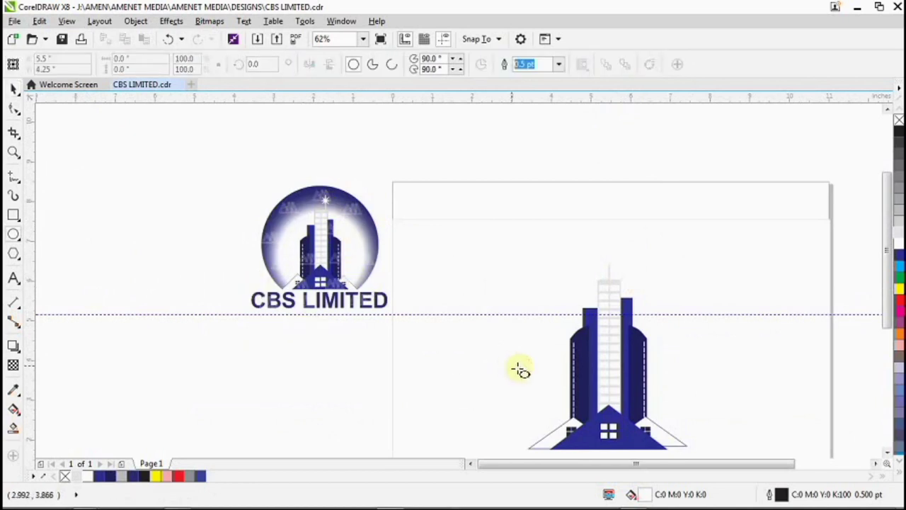
{"action": "left_click", "coordinate": [14, 254]}
{"action": "left_click", "coordinate": [14, 253]}
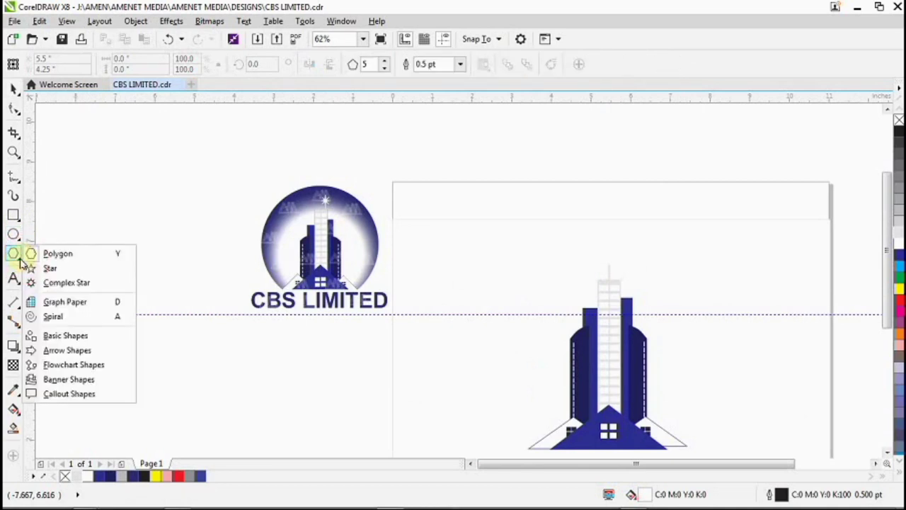
{"action": "left_click", "coordinate": [50, 270]}
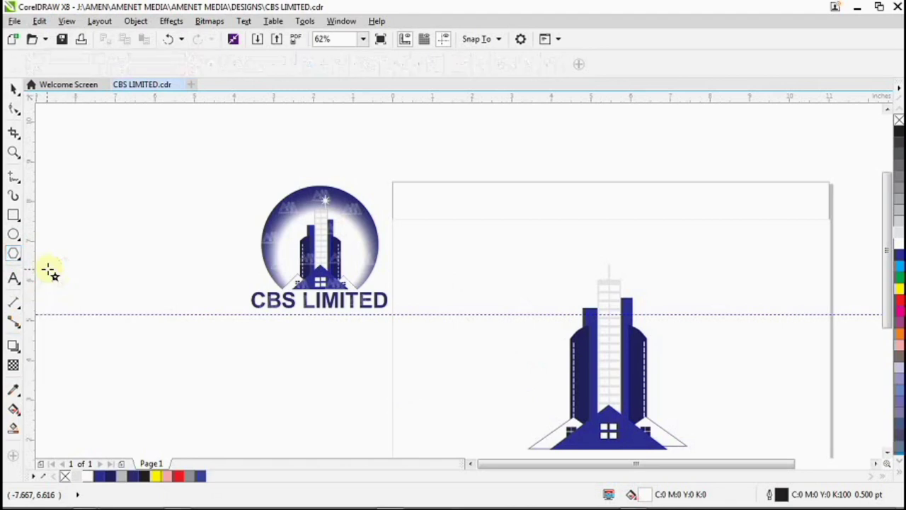
{"action": "left_click_drag", "start_coordinate": [445, 241], "coordinate": [498, 355]}
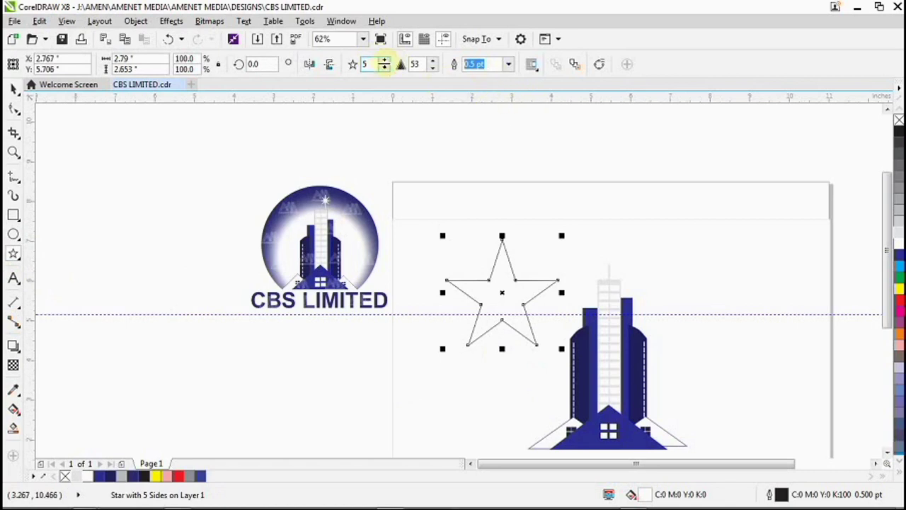
Step: Set the star's number of points to 8
{"action": "left_click", "coordinate": [386, 61]}
{"action": "left_click", "coordinate": [385, 61]}
{"action": "left_click", "coordinate": [386, 61]}
{"action": "left_click", "coordinate": [385, 61]}
{"action": "left_click", "coordinate": [386, 60]}
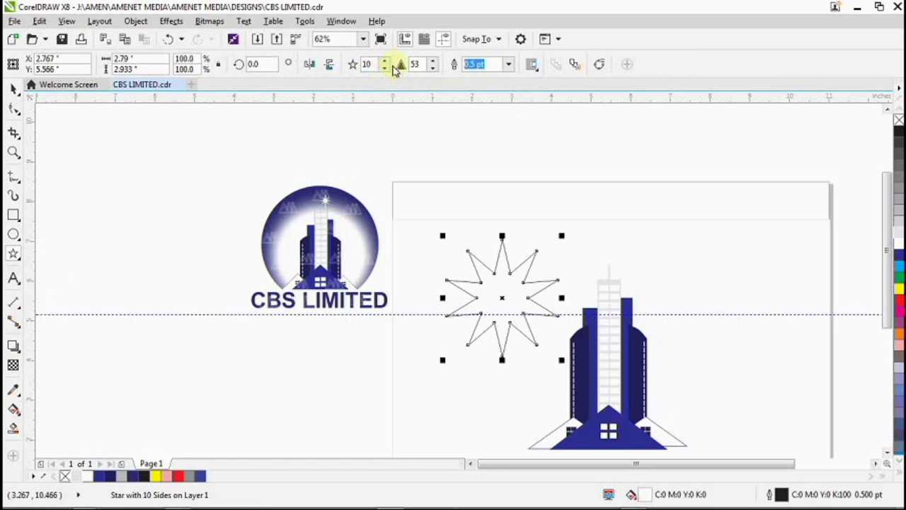
{"action": "left_click", "coordinate": [385, 69]}
{"action": "left_click", "coordinate": [386, 70]}
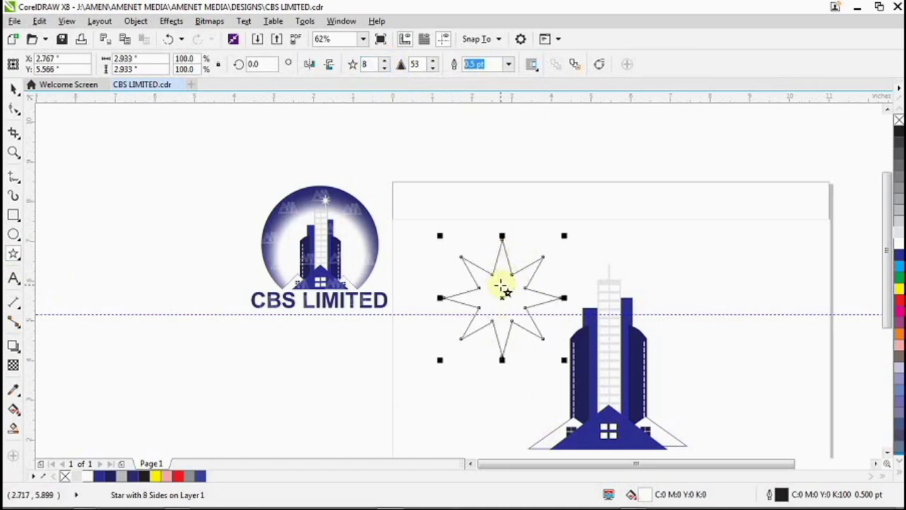
Step: Convert the eight-pointed star to curves and lengthen its top point straight upward by nudging the tip node
{"action": "key", "text": "ctrl+q"}
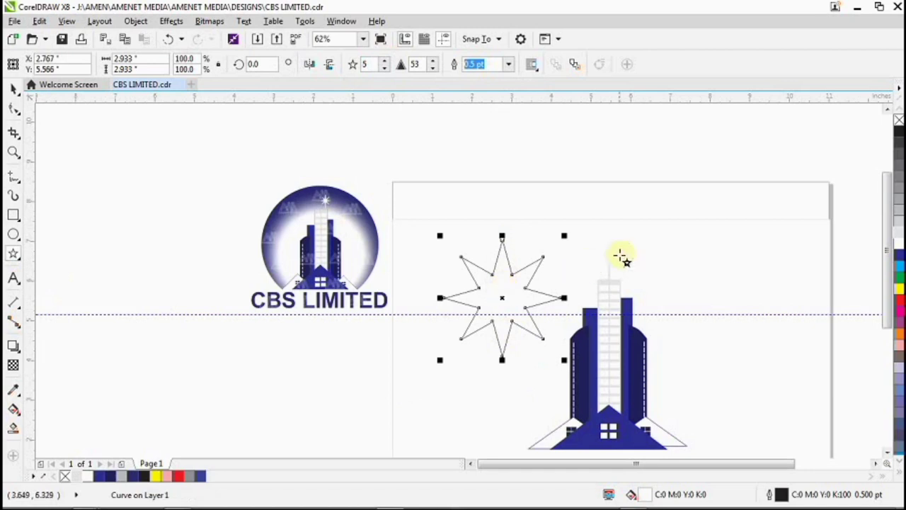
{"action": "left_click", "coordinate": [15, 112]}
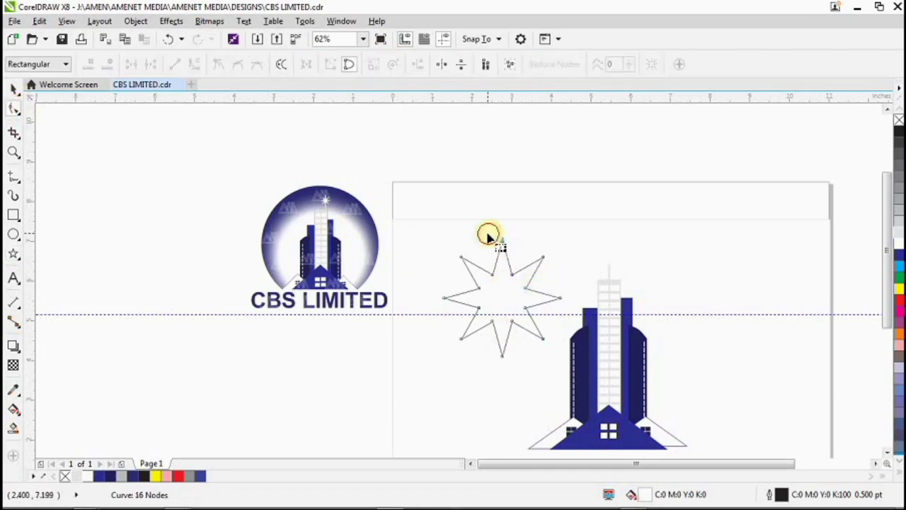
{"action": "left_click_drag", "start_coordinate": [488, 235], "coordinate": [523, 259]}
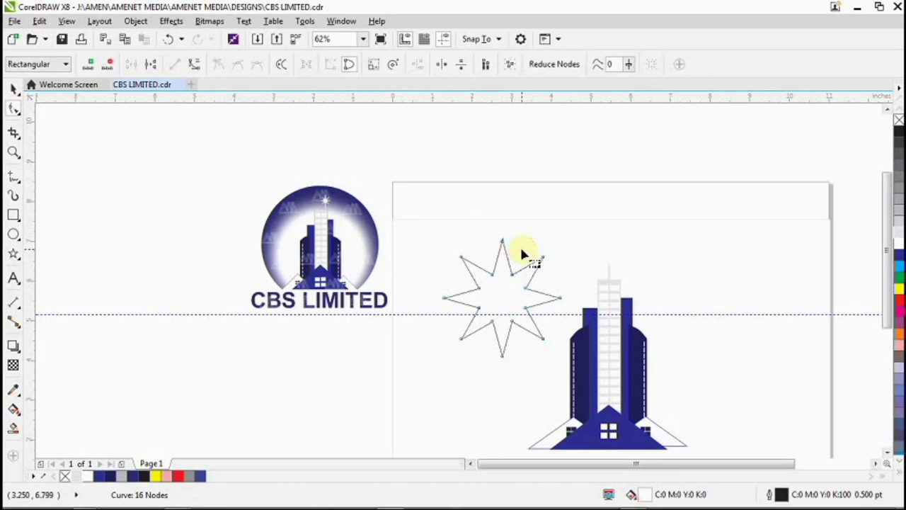
{"action": "key", "text": "Up"}
{"action": "key", "text": "Up"}
{"action": "key", "text": "Up"}
{"action": "key", "text": "Up"}
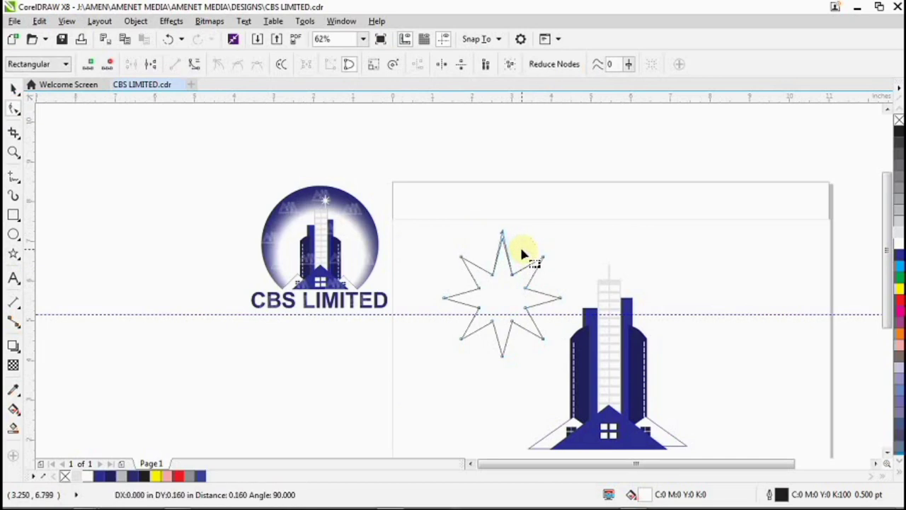
{"action": "key", "text": "Up"}
{"action": "key", "text": "Up"}
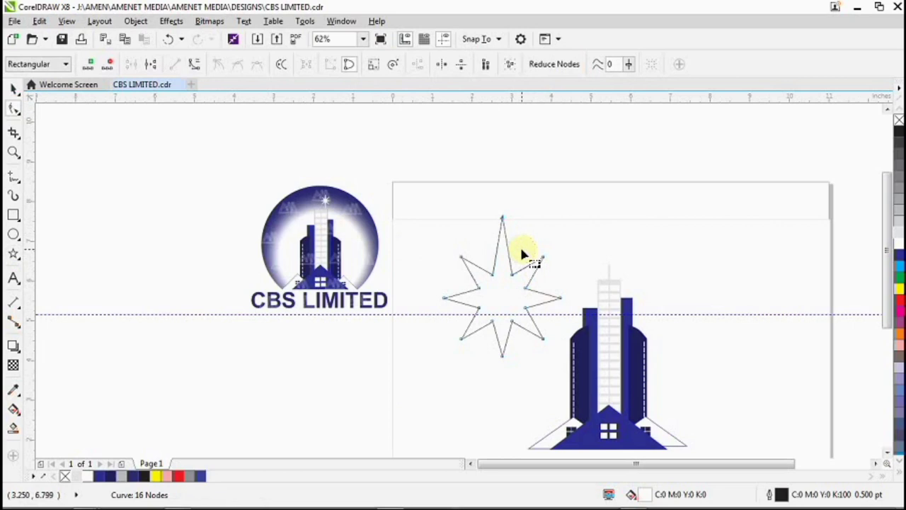
Step: Nudge the star's bottom tip node straight down to lengthen the bottom point, making the star about 4.02 in tall
{"action": "left_click", "coordinate": [525, 351]}
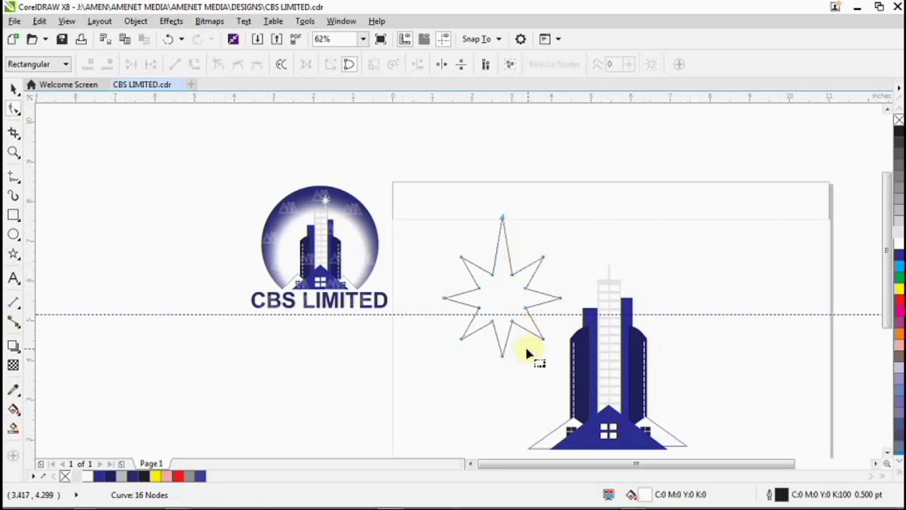
{"action": "left_click_drag", "start_coordinate": [484, 345], "coordinate": [545, 376]}
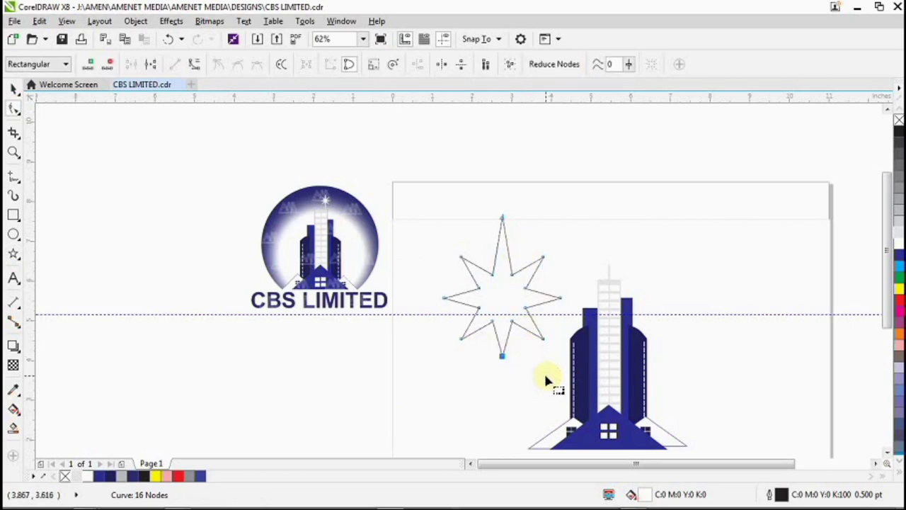
{"action": "key", "text": "Down"}
{"action": "key", "text": "Down"}
{"action": "key", "text": "Down"}
{"action": "key", "text": "Down"}
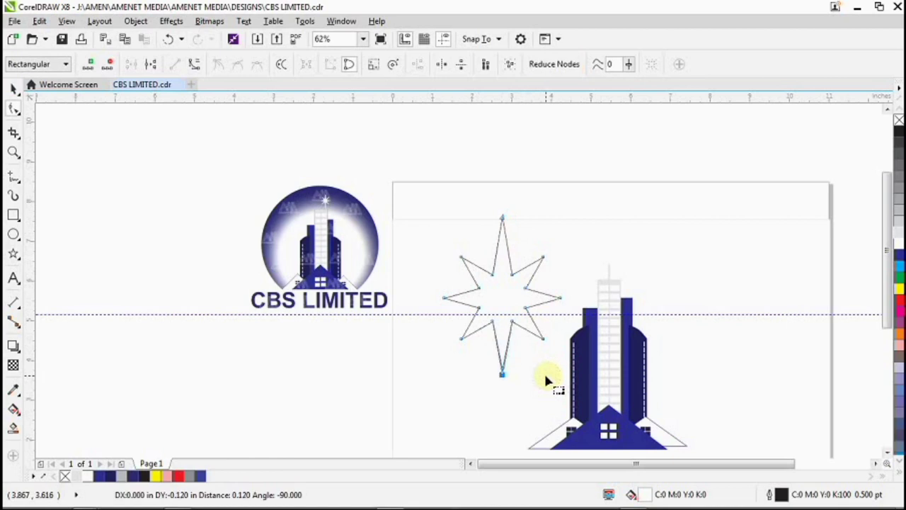
{"action": "left_click", "coordinate": [599, 247]}
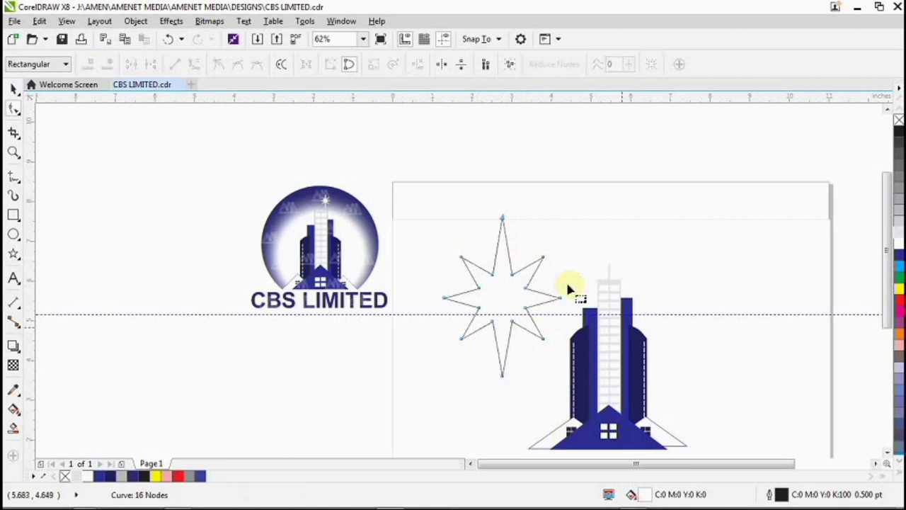
Step: Move the star onto the antenna's tip and scale it down proportionally to about 0.27 by 0.37 in
{"action": "left_click_drag", "start_coordinate": [558, 240], "coordinate": [536, 272]}
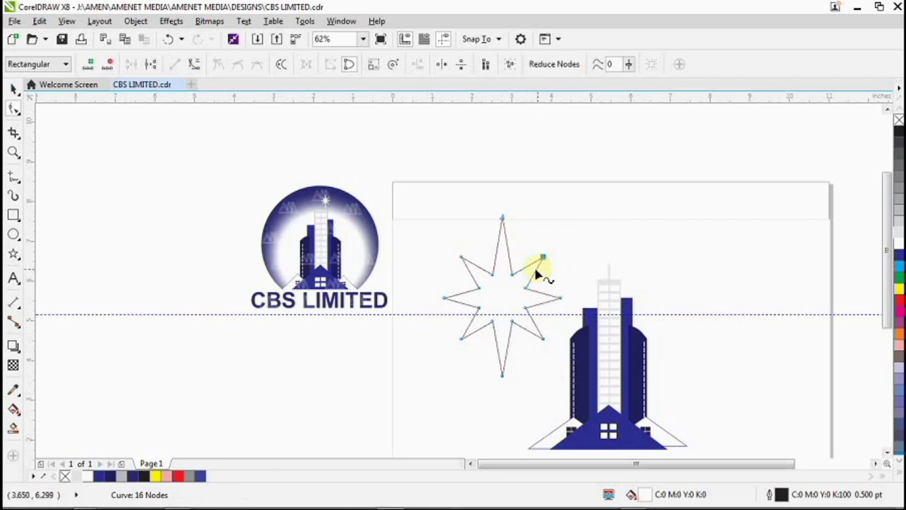
{"action": "left_click", "coordinate": [580, 246]}
{"action": "key", "text": "space"}
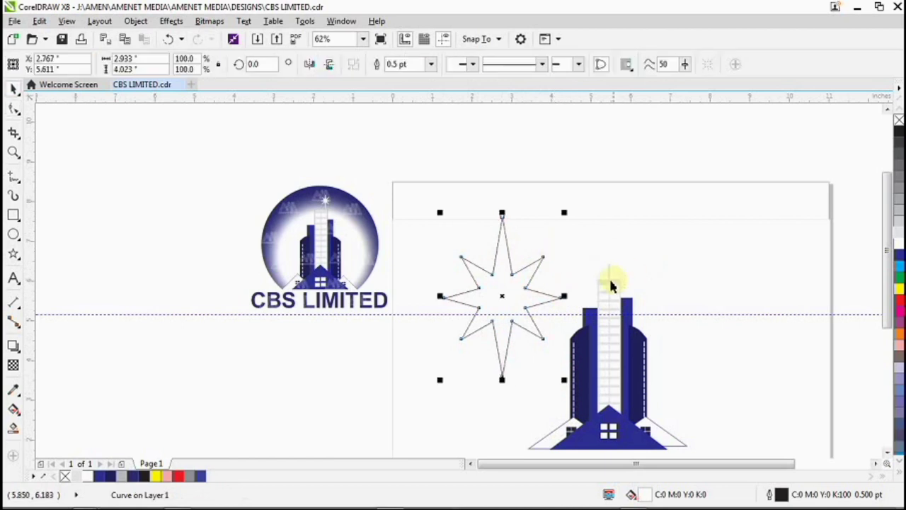
{"action": "left_click_drag", "start_coordinate": [503, 296], "coordinate": [614, 252]}
{"action": "left_click_drag", "start_coordinate": [676, 168], "coordinate": [581, 296]}
{"action": "scroll", "coordinate": [587, 283], "scroll_direction": "up", "scroll_amount": 4}
{"action": "left_click_drag", "start_coordinate": [653, 219], "coordinate": [640, 243]}
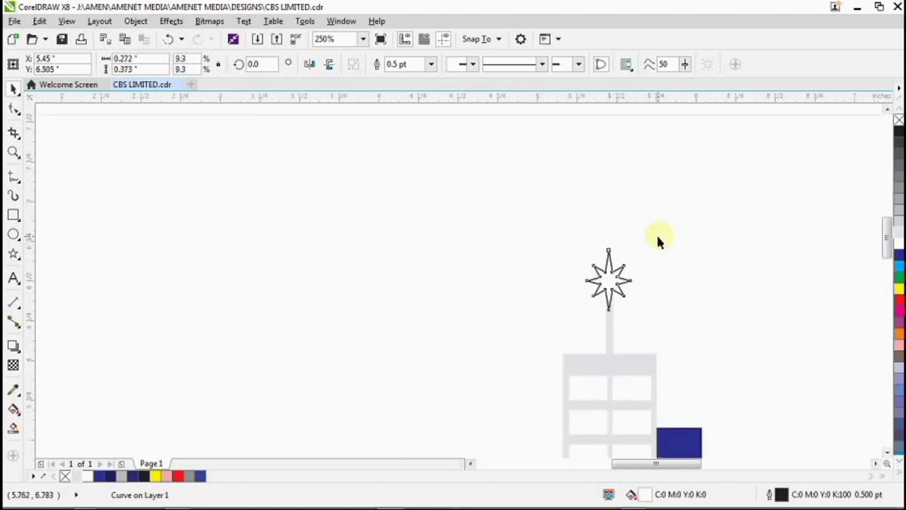
Step: Fill the small star on the antenna with 10% Black and remove its outline
{"action": "left_click", "coordinate": [658, 239]}
{"action": "scroll", "coordinate": [658, 239], "scroll_direction": "down", "scroll_amount": 2}
{"action": "scroll", "coordinate": [698, 250], "scroll_direction": "down", "scroll_amount": 2}
{"action": "scroll", "coordinate": [697, 251], "scroll_direction": "up", "scroll_amount": 2}
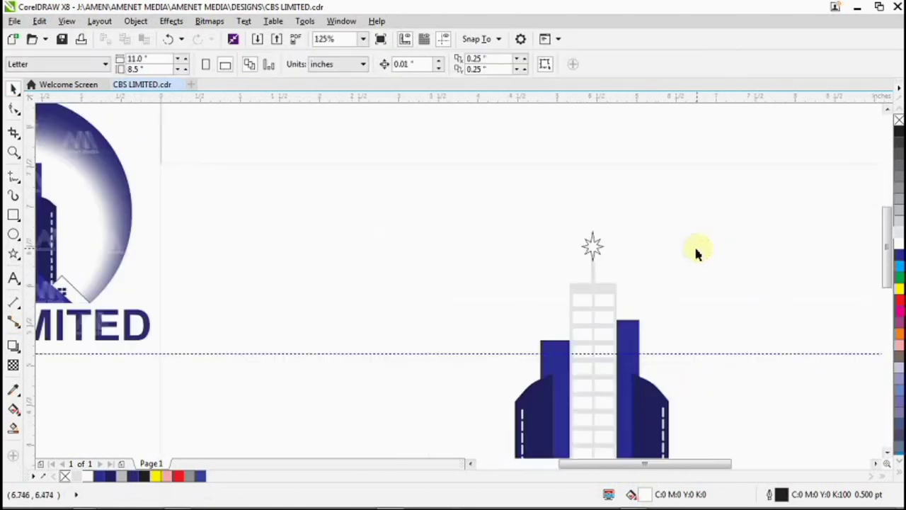
{"action": "left_click", "coordinate": [590, 245]}
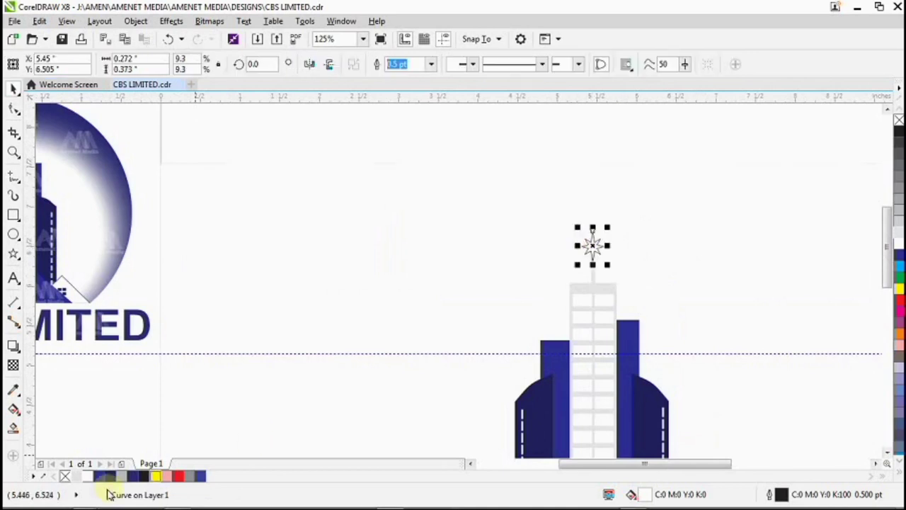
{"action": "left_click", "coordinate": [89, 479]}
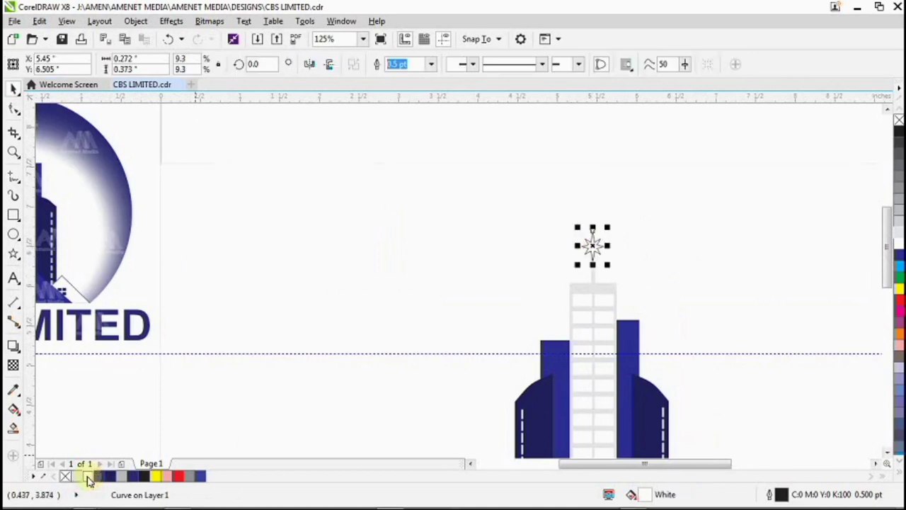
{"action": "right_click", "coordinate": [88, 479]}
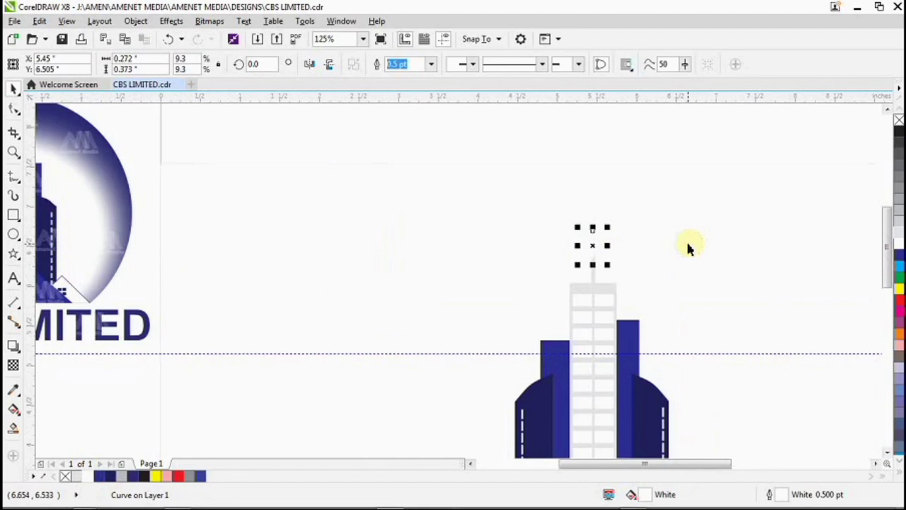
{"action": "key", "text": "shift+F2"}
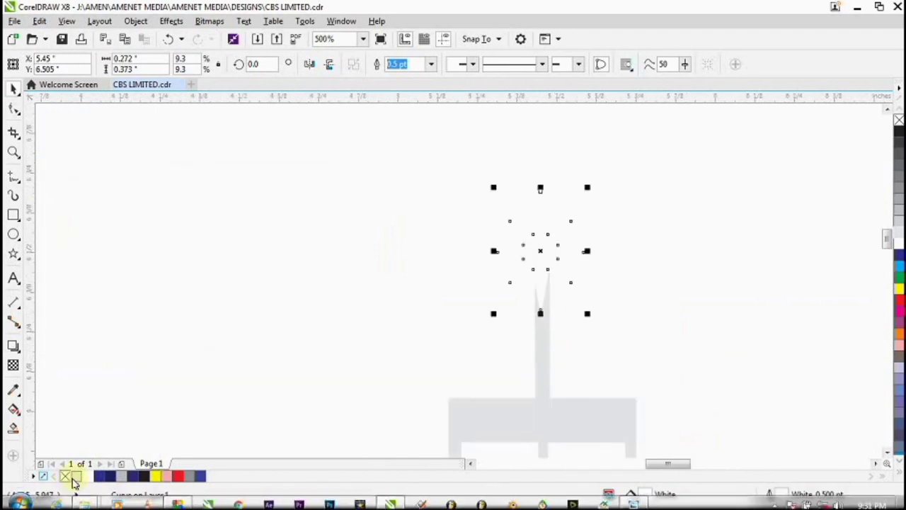
{"action": "left_click", "coordinate": [76, 478]}
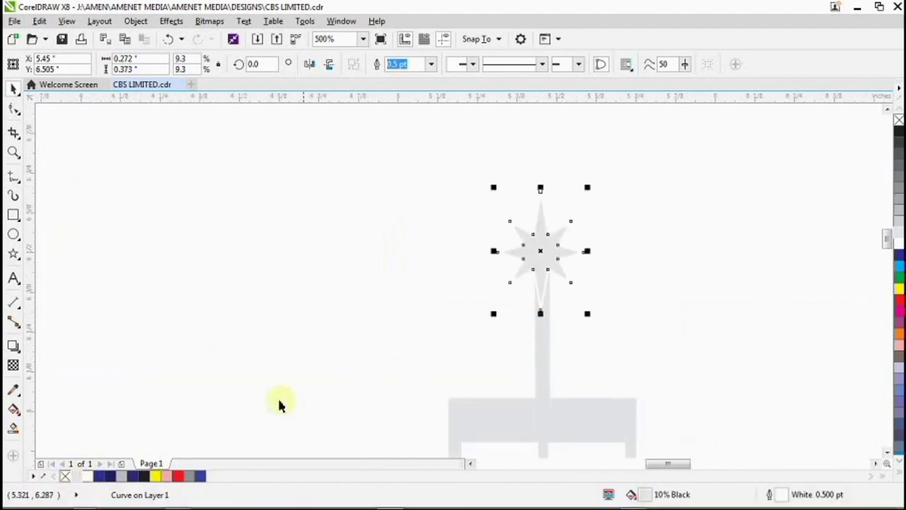
{"action": "left_click", "coordinate": [461, 298]}
Step: Narrow the antenna bar to about 0.024 in and centre the star horizontally on it
{"action": "left_click", "coordinate": [543, 297]}
{"action": "left_click_drag", "start_coordinate": [556, 366], "coordinate": [550, 367]}
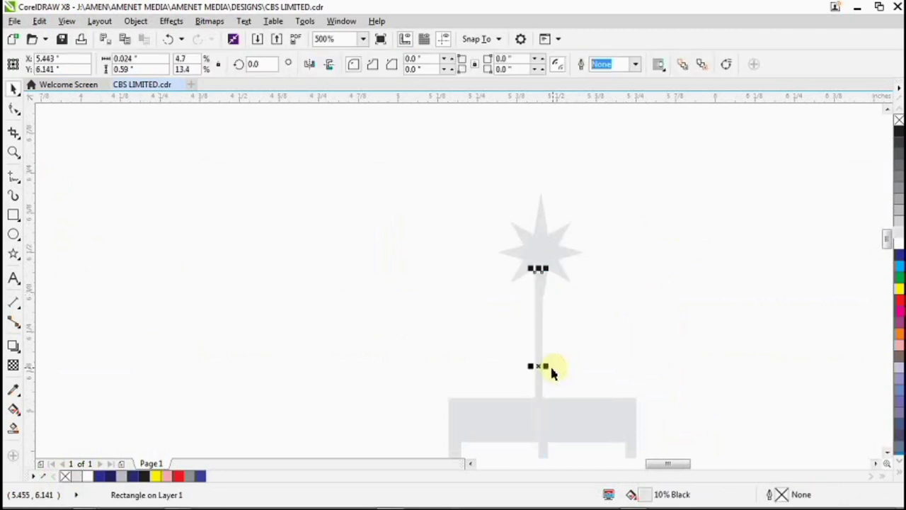
{"action": "left_click", "coordinate": [546, 250]}
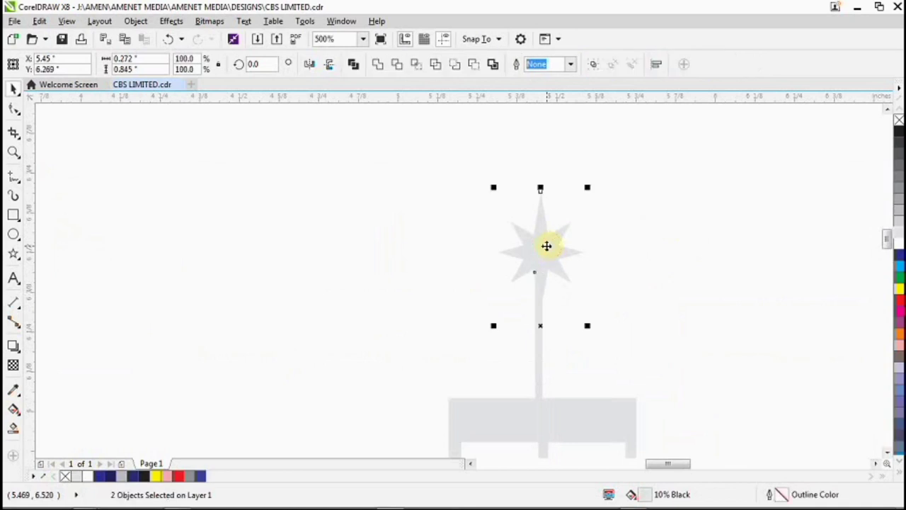
{"action": "left_click", "coordinate": [537, 361], "text": "shift"}
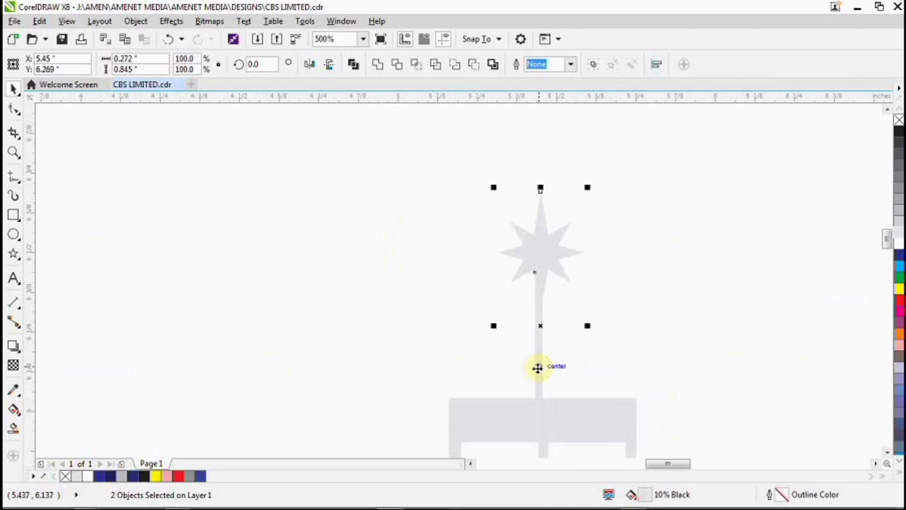
{"action": "left_click", "coordinate": [661, 252]}
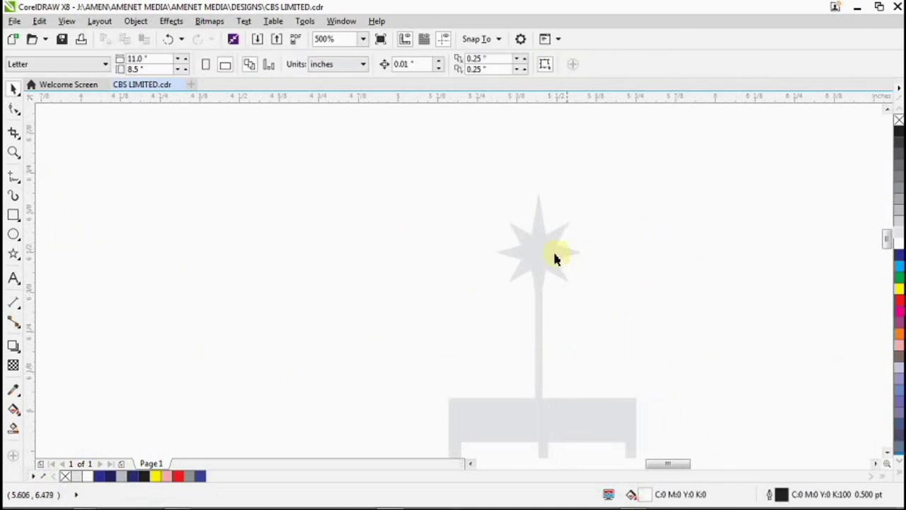
{"action": "scroll", "coordinate": [554, 258], "scroll_direction": "down", "scroll_amount": 5}
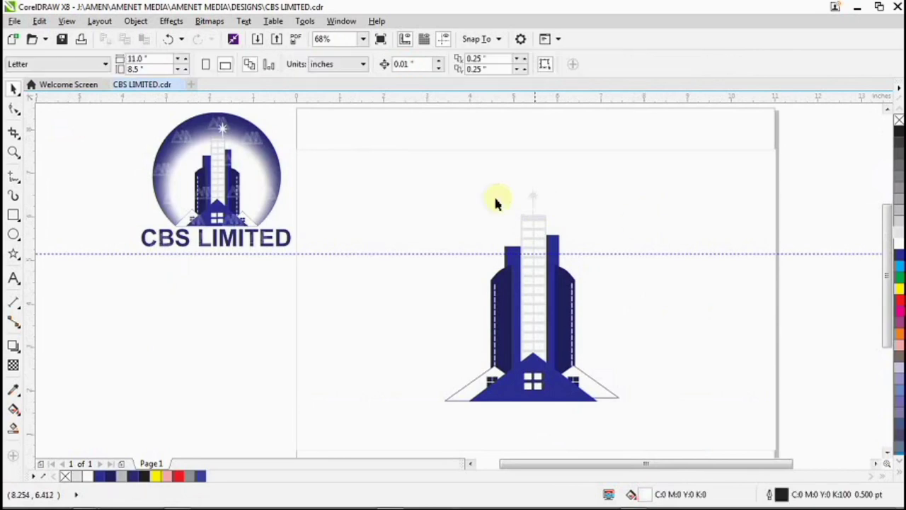
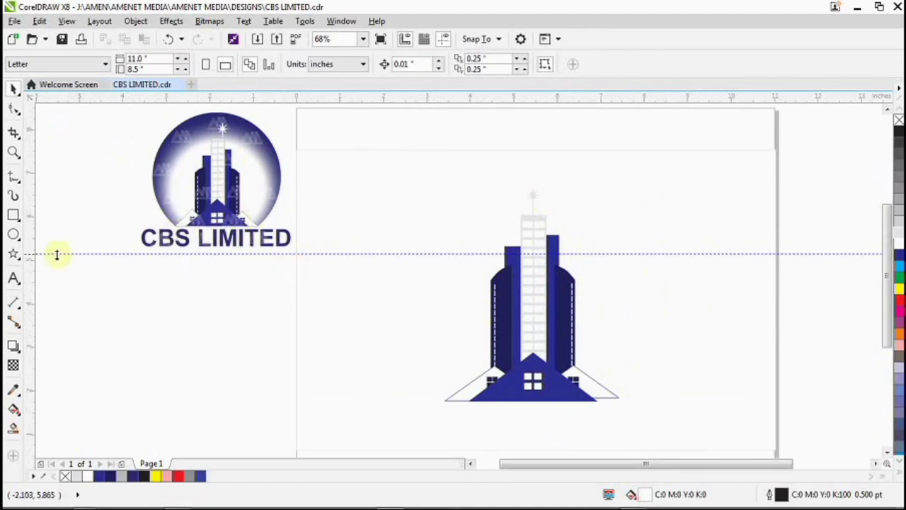
Step: Draw a circle about 4.33 in across over the towers with the Ellipse tool and delete the stray thin ellipse
{"action": "left_click", "coordinate": [15, 236]}
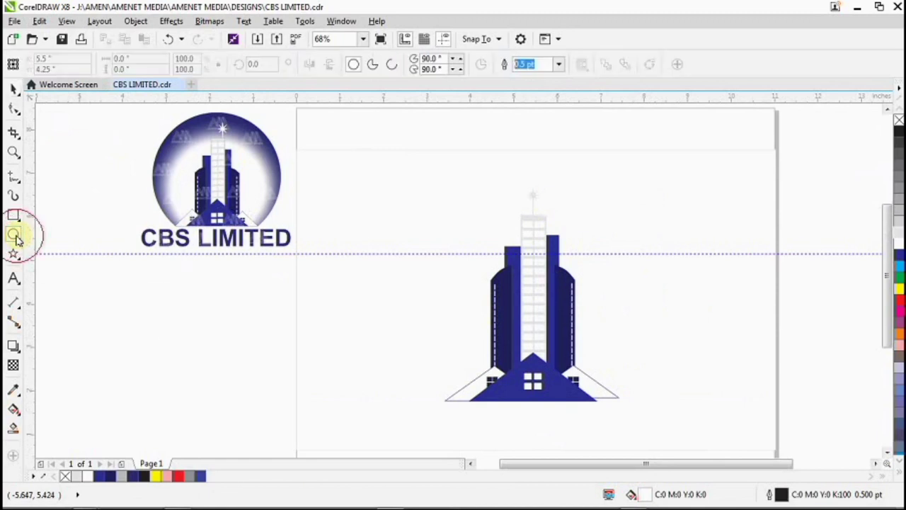
{"action": "left_click_drag", "start_coordinate": [357, 216], "coordinate": [429, 354]}
{"action": "left_click_drag", "start_coordinate": [431, 285], "coordinate": [515, 247]}
{"action": "left_click_drag", "start_coordinate": [588, 322], "coordinate": [637, 373]}
{"action": "left_click_drag", "start_coordinate": [573, 302], "coordinate": [570, 365]}
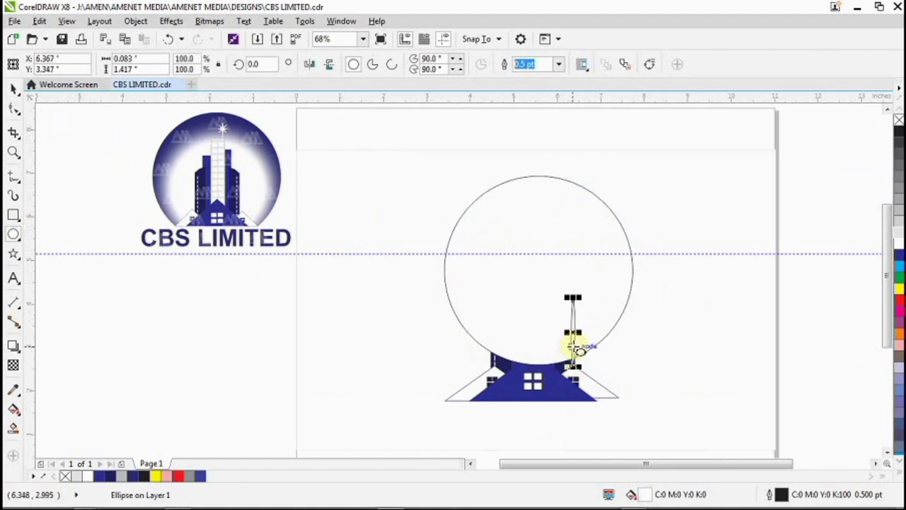
{"action": "key", "text": "Delete"}
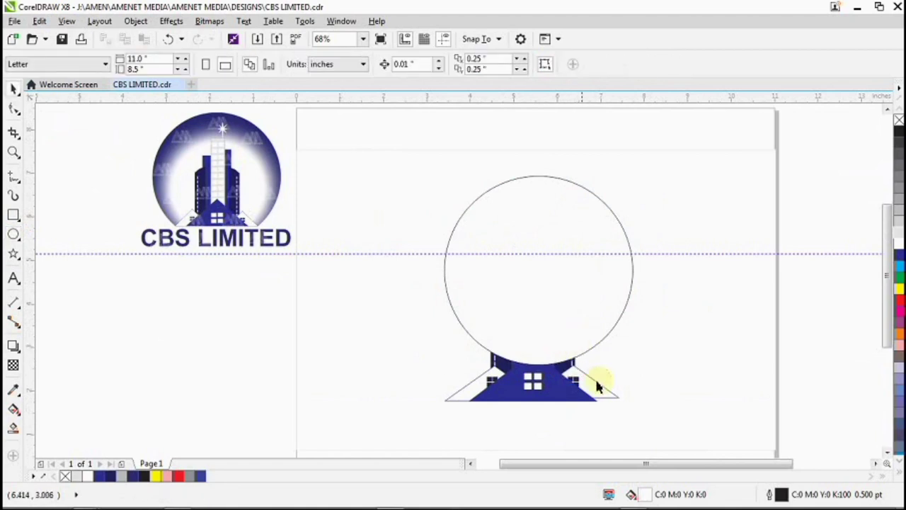
Step: Separate the circle from the building, group all the building artwork, and PowerClip the group inside the circle
{"action": "left_click_drag", "start_coordinate": [548, 225], "coordinate": [344, 225]}
{"action": "left_click_drag", "start_coordinate": [658, 173], "coordinate": [420, 435]}
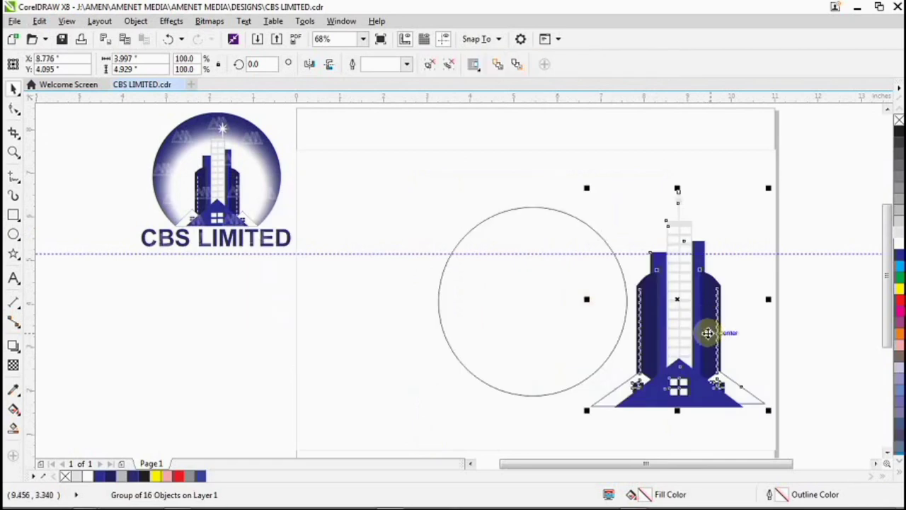
{"action": "left_click_drag", "start_coordinate": [707, 332], "coordinate": [560, 323]}
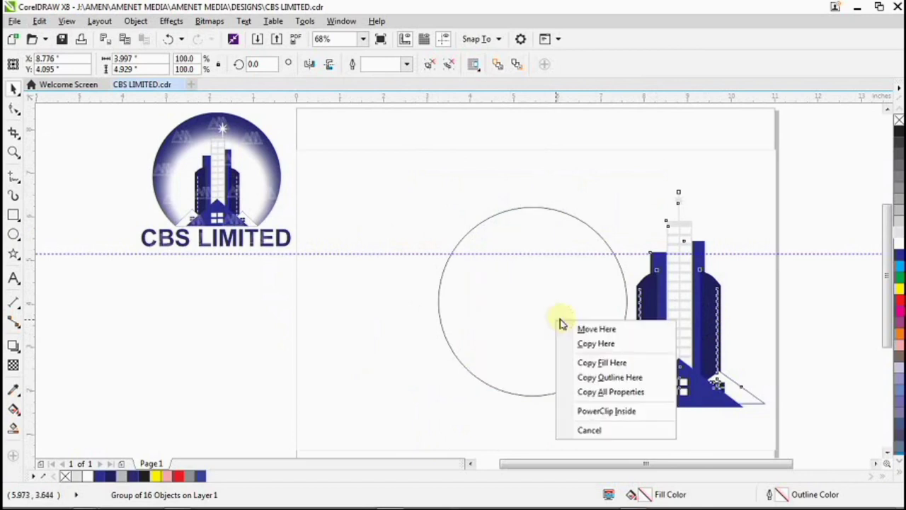
{"action": "left_click", "coordinate": [607, 412]}
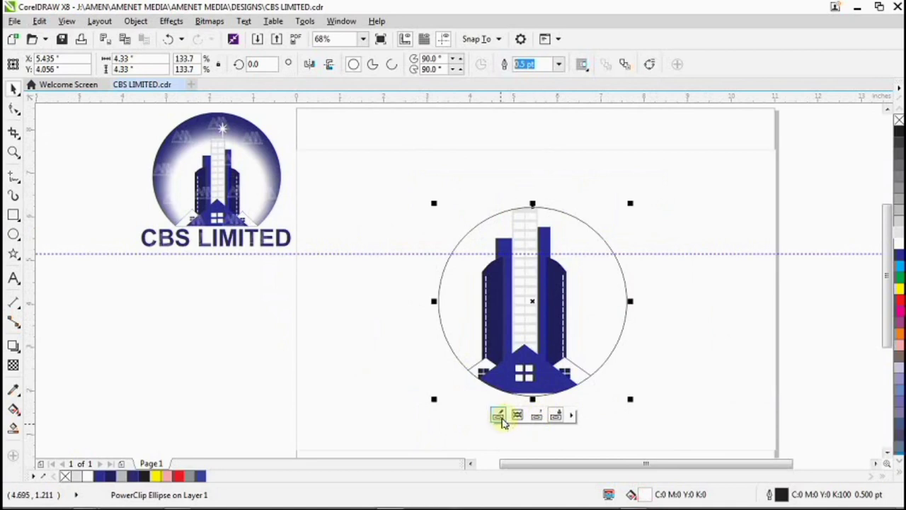
Step: Edit the circle's PowerClip contents, shift the building group slightly so its base is cropped by the circle, and finish editing
{"action": "left_click", "coordinate": [499, 416]}
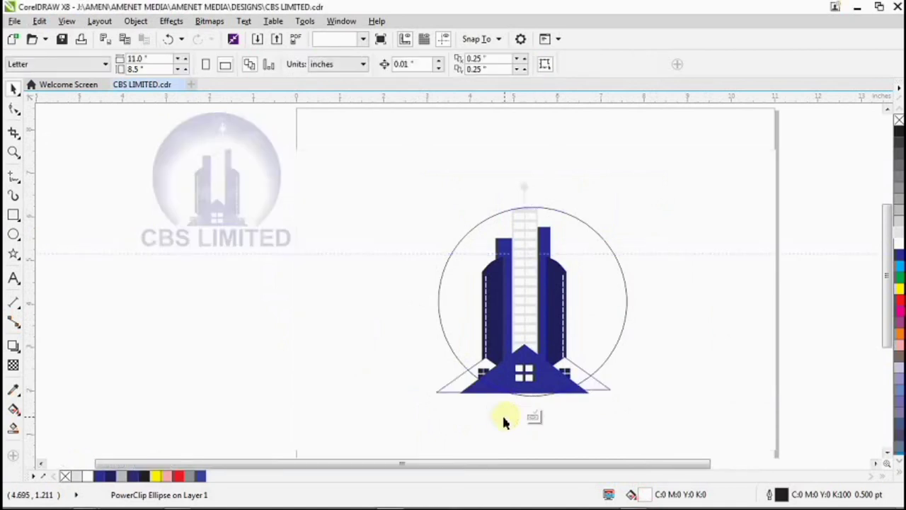
{"action": "left_click", "coordinate": [552, 307]}
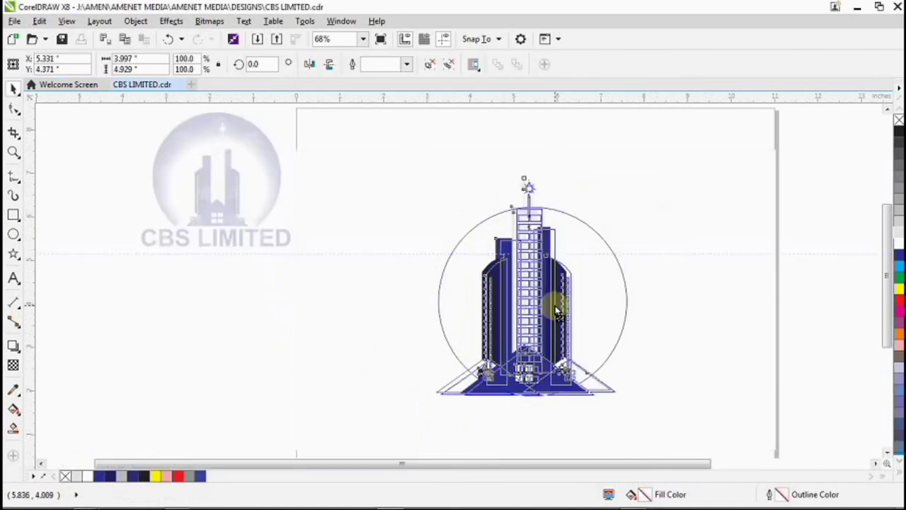
{"action": "left_click", "coordinate": [603, 265]}
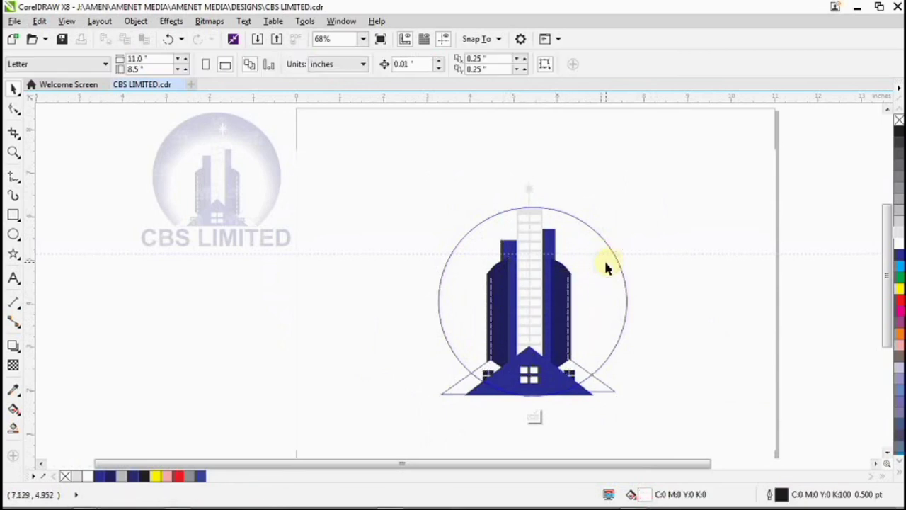
{"action": "left_click_drag", "start_coordinate": [545, 283], "coordinate": [564, 212]}
{"action": "left_click", "coordinate": [636, 229]}
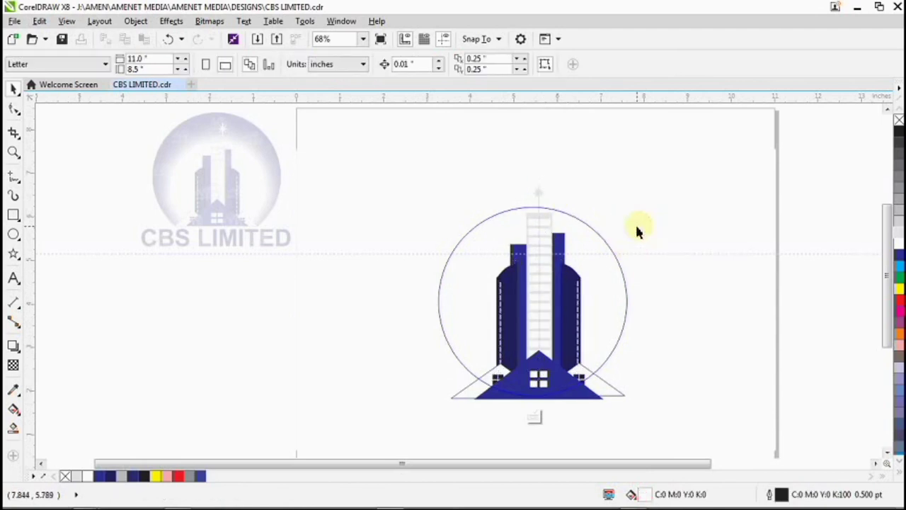
{"action": "left_click", "coordinate": [534, 415]}
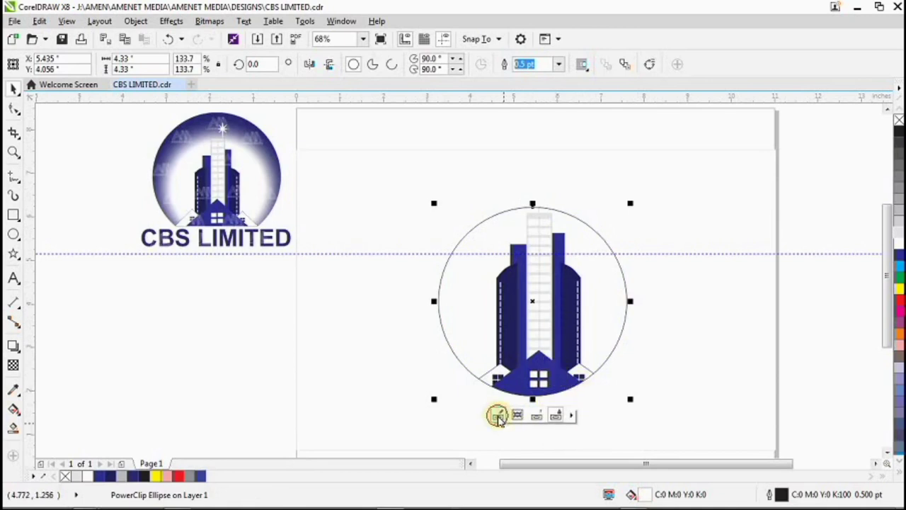
Step: Edit the circle's PowerClip contents, scale the building group down to about 3.11 × 3.83 in, and finish editing
{"action": "left_click", "coordinate": [498, 415]}
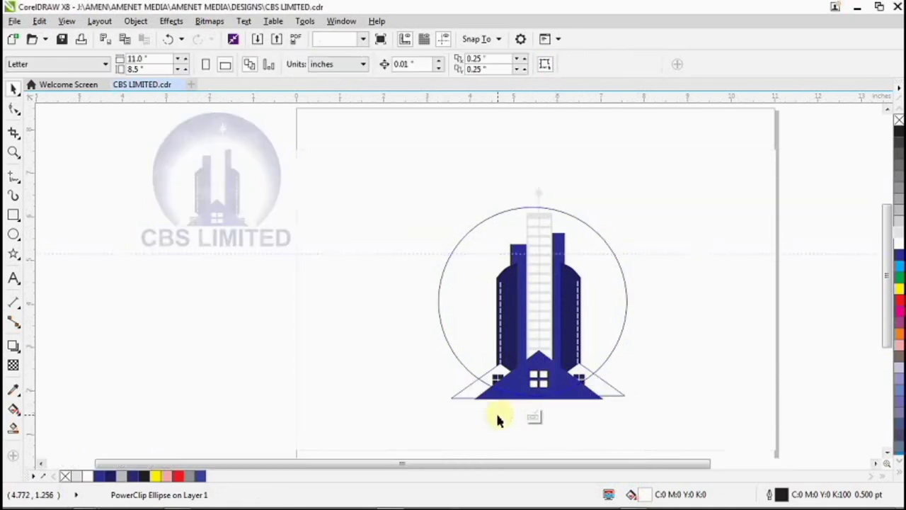
{"action": "left_click", "coordinate": [562, 333]}
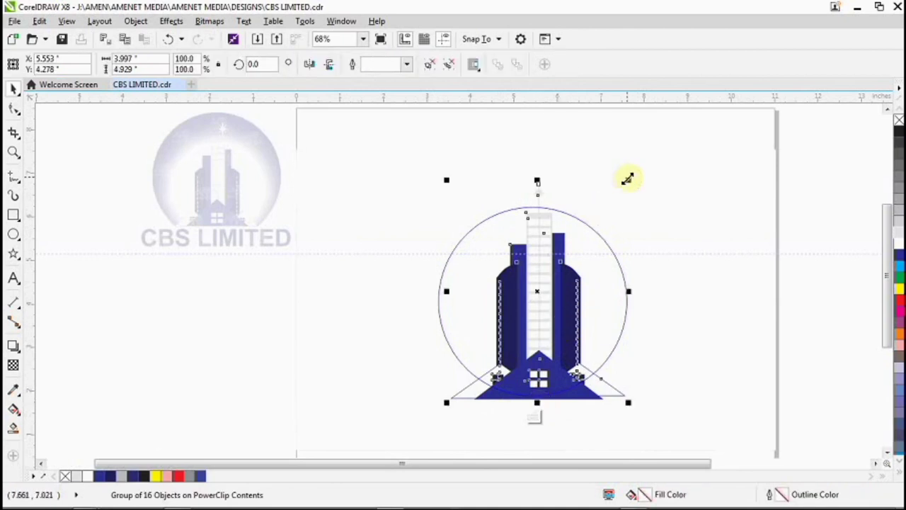
{"action": "left_click_drag", "start_coordinate": [627, 178], "coordinate": [616, 233]}
{"action": "mouse_move", "coordinate": [538, 303]}
{"action": "left_mouse_down"}
{"action": "mouse_move", "coordinate": [541, 310]}
{"action": "mouse_move", "coordinate": [540, 300]}
{"action": "left_mouse_up"}
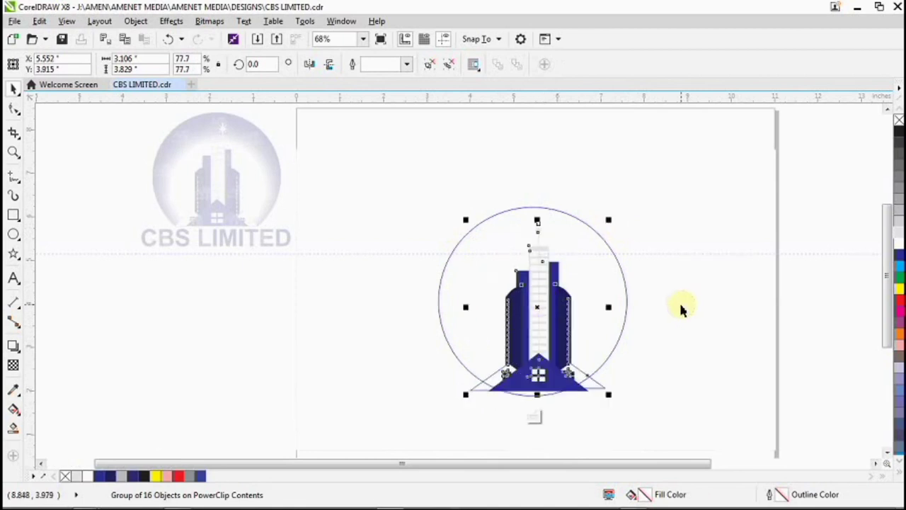
{"action": "left_click", "coordinate": [597, 293]}
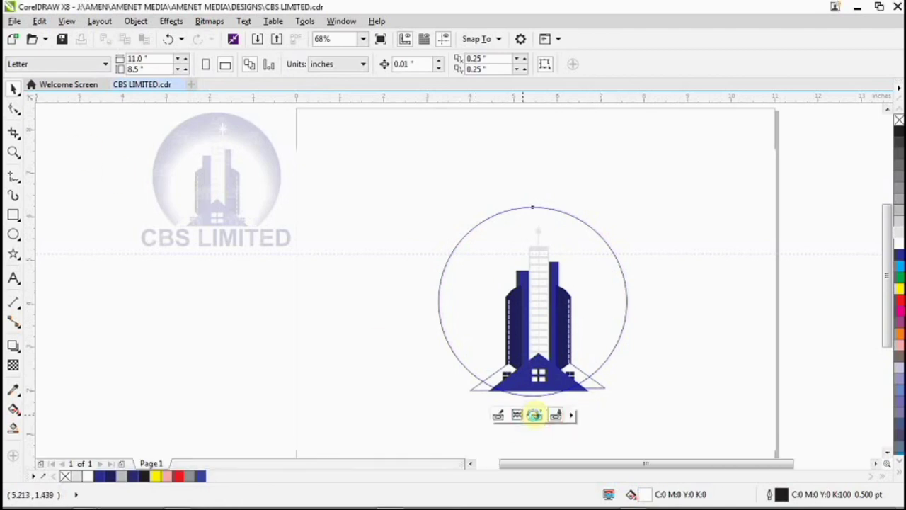
{"action": "left_click", "coordinate": [536, 416]}
Step: Fill the circle behind the building with dark navy (C100 M98 Y25 K31)
{"action": "left_click", "coordinate": [647, 299]}
{"action": "left_click", "coordinate": [593, 274]}
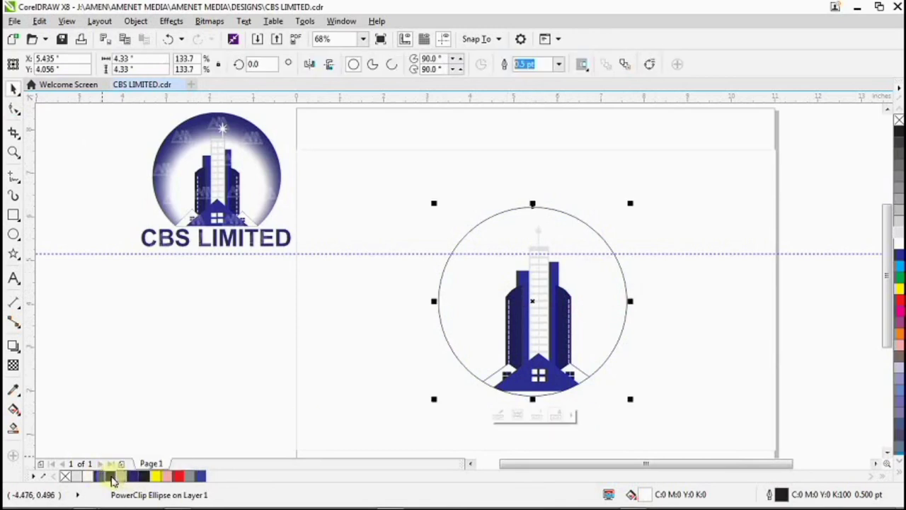
{"action": "left_click", "coordinate": [135, 476]}
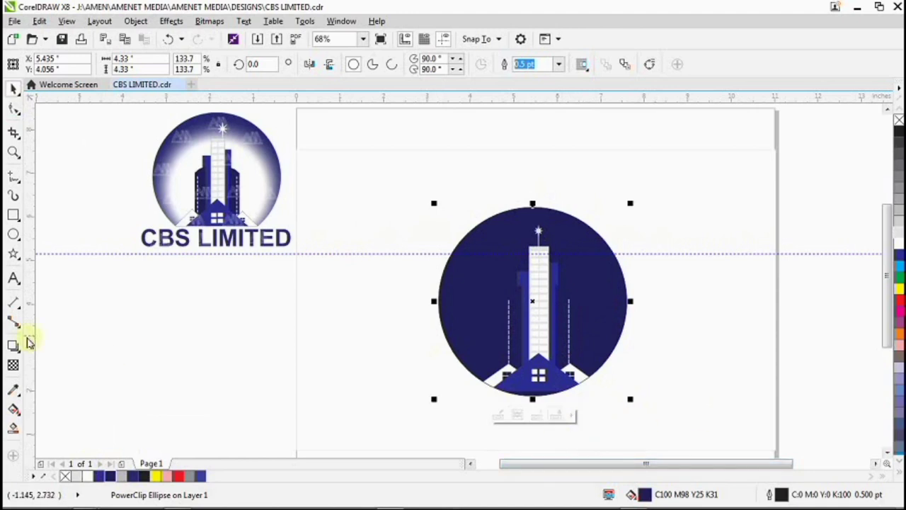
Step: Draw a rectangle about 5.05 in wide, reduce its height to about 0.55 in, and place it over the circle's base
{"action": "left_click", "coordinate": [13, 216]}
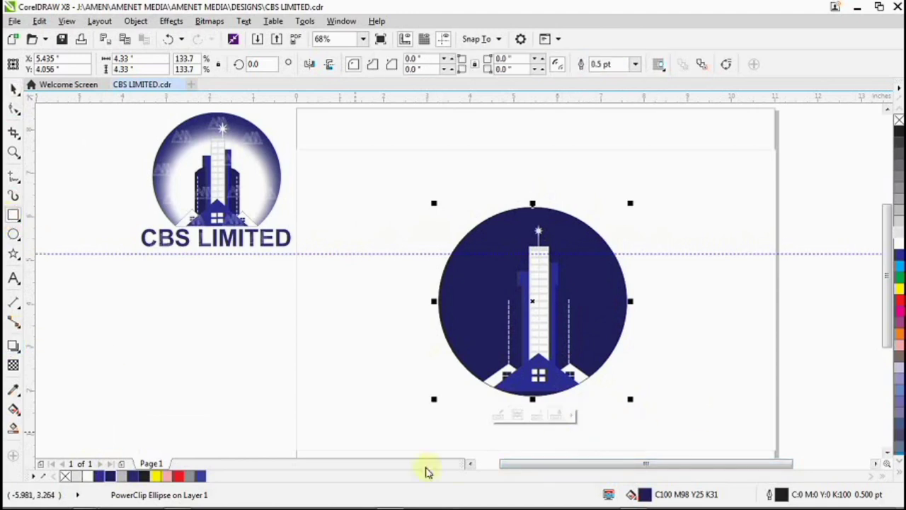
{"action": "mouse_move", "coordinate": [427, 363]}
{"action": "left_mouse_down"}
{"action": "mouse_move", "coordinate": [571, 429]}
{"action": "mouse_move", "coordinate": [647, 437]}
{"action": "left_mouse_up"}
{"action": "mouse_move", "coordinate": [585, 405]}
{"action": "left_mouse_down"}
{"action": "mouse_move", "coordinate": [586, 424]}
{"action": "mouse_move", "coordinate": [556, 418]}
{"action": "mouse_move", "coordinate": [556, 354]}
{"action": "left_mouse_up"}
{"action": "left_click", "coordinate": [13, 88]}
{"action": "left_click", "coordinate": [550, 415]}
{"action": "left_click_drag", "start_coordinate": [539, 394], "coordinate": [538, 347]}
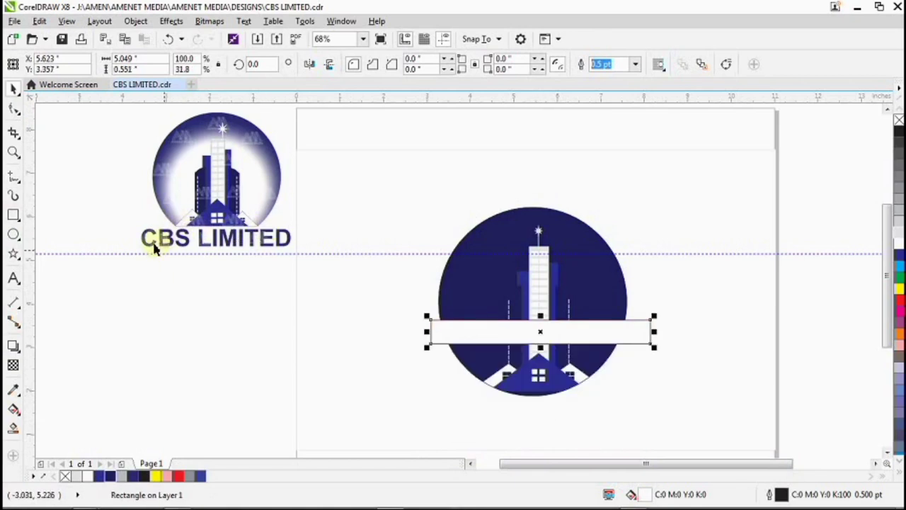
{"action": "left_click_drag", "start_coordinate": [552, 323], "coordinate": [540, 396]}
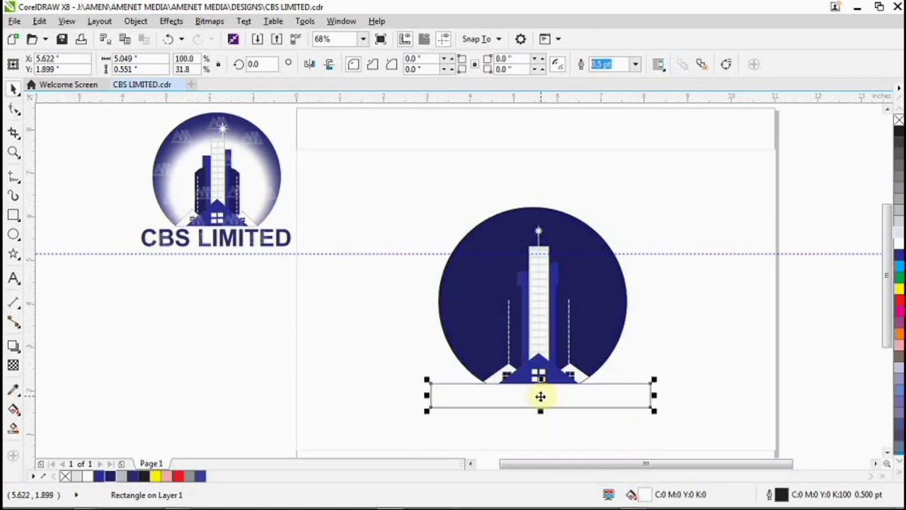
Step: Try to trim the circle's base with the rectangle using Simplify, and move the rectangle aside
{"action": "left_click", "coordinate": [696, 299]}
{"action": "scroll", "coordinate": [538, 386], "scroll_direction": "up", "scroll_amount": 2}
{"action": "left_click", "coordinate": [560, 384]}
{"action": "left_click", "coordinate": [746, 344]}
{"action": "left_click", "coordinate": [764, 397]}
{"action": "left_click", "coordinate": [684, 251], "text": "shift"}
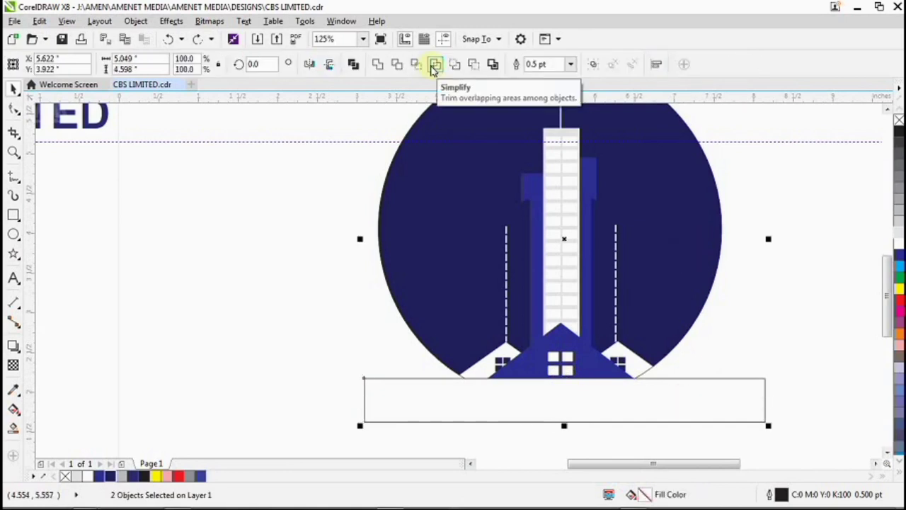
{"action": "left_click", "coordinate": [434, 66]}
{"action": "scroll", "coordinate": [526, 354], "scroll_direction": "down", "scroll_amount": 2}
{"action": "left_click_drag", "start_coordinate": [599, 368], "coordinate": [806, 287]}
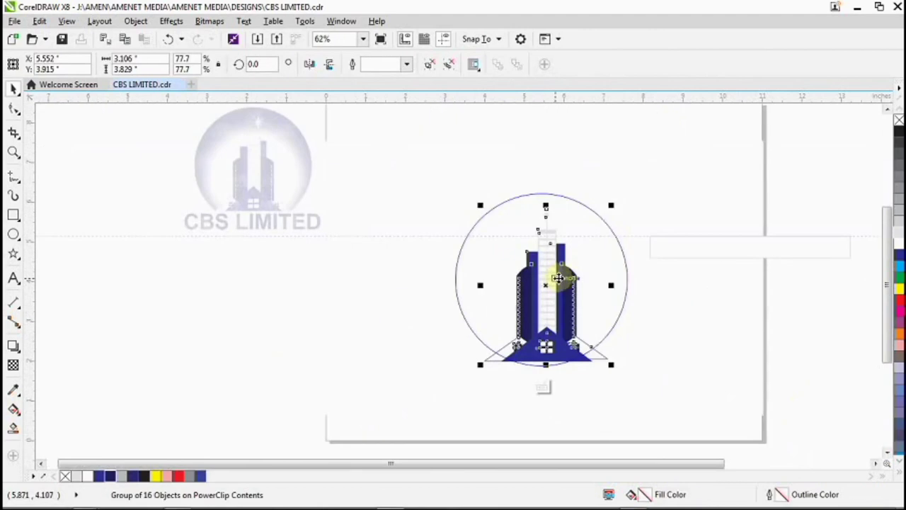
Step: Ungroup the building inside the circle's PowerClip and stretch the base houses until the central one is about 1.09 in high
{"action": "key", "text": "ctrl+u"}
{"action": "left_click_drag", "start_coordinate": [445, 324], "coordinate": [662, 383]}
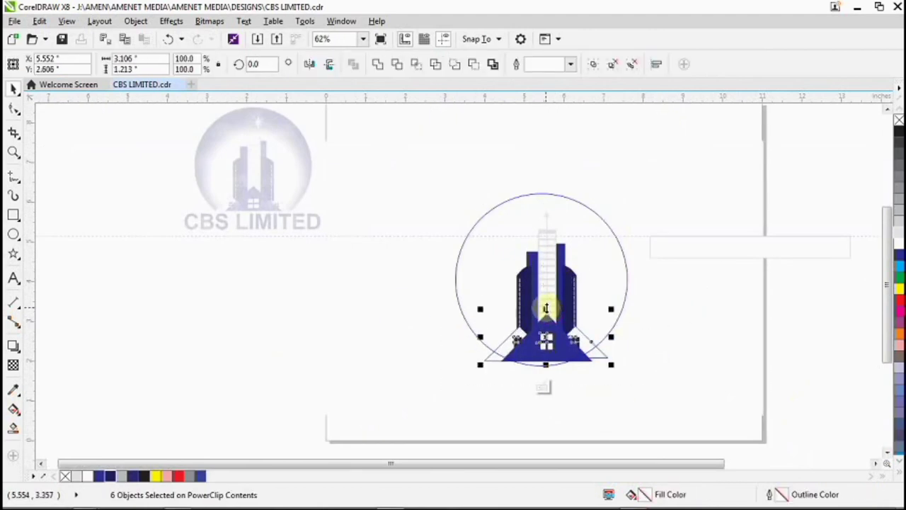
{"action": "left_click", "coordinate": [589, 376]}
{"action": "left_click", "coordinate": [552, 347]}
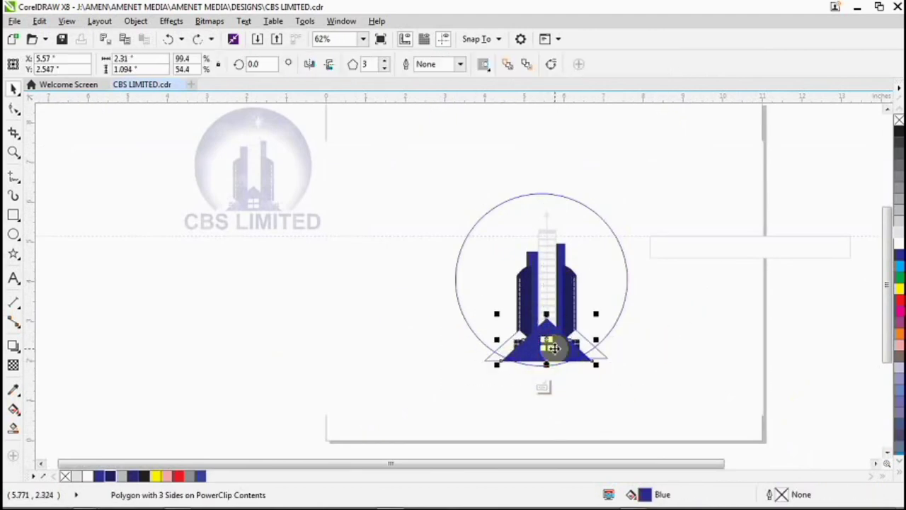
Step: Select the houses with their windows at the building's base, enlarge them slightly to widen the base, and finish editing the PowerClip
{"action": "scroll", "coordinate": [552, 347], "scroll_direction": "up", "scroll_amount": 4}
{"action": "key", "text": "Tab"}
{"action": "key", "text": "Tab"}
{"action": "key", "text": "Tab"}
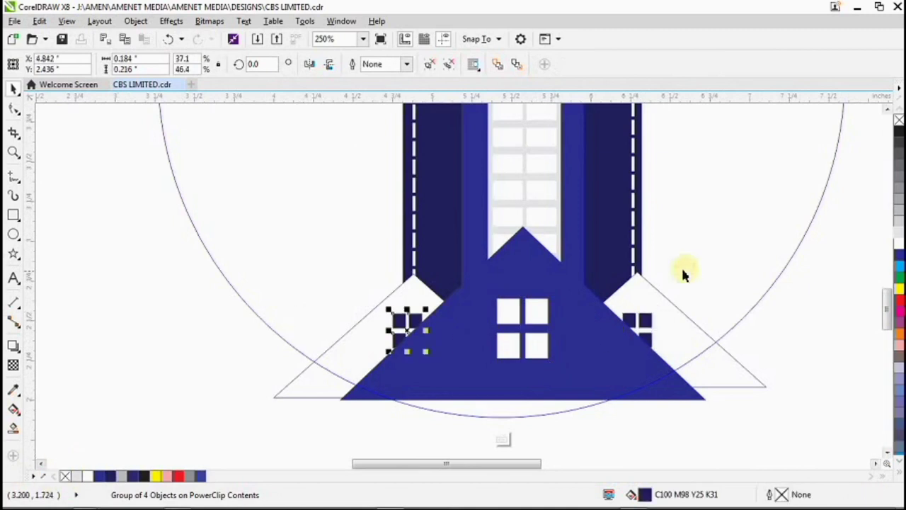
{"action": "left_click", "coordinate": [682, 275]}
{"action": "scroll", "coordinate": [683, 275], "scroll_direction": "down", "scroll_amount": 4}
{"action": "scroll", "coordinate": [667, 270], "scroll_direction": "up", "scroll_amount": 1}
{"action": "left_click", "coordinate": [620, 320]}
{"action": "left_click_drag", "start_coordinate": [469, 233], "coordinate": [809, 371]}
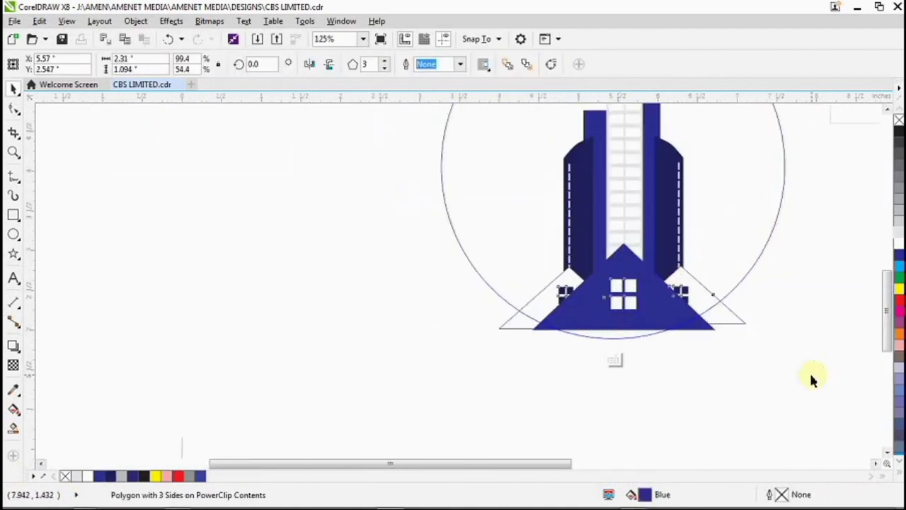
{"action": "left_click_drag", "start_coordinate": [495, 333], "coordinate": [486, 337]}
{"action": "left_click_drag", "start_coordinate": [751, 336], "coordinate": [756, 338]}
{"action": "left_click", "coordinate": [616, 360]}
Step: Place the white rectangle back over the circle's base
{"action": "mouse_move", "coordinate": [546, 318]}
{"action": "left_mouse_down"}
{"action": "mouse_move", "coordinate": [558, 310]}
{"action": "mouse_move", "coordinate": [561, 319]}
{"action": "left_mouse_up"}
{"action": "left_click", "coordinate": [631, 285]}
{"action": "left_click", "coordinate": [566, 257]}
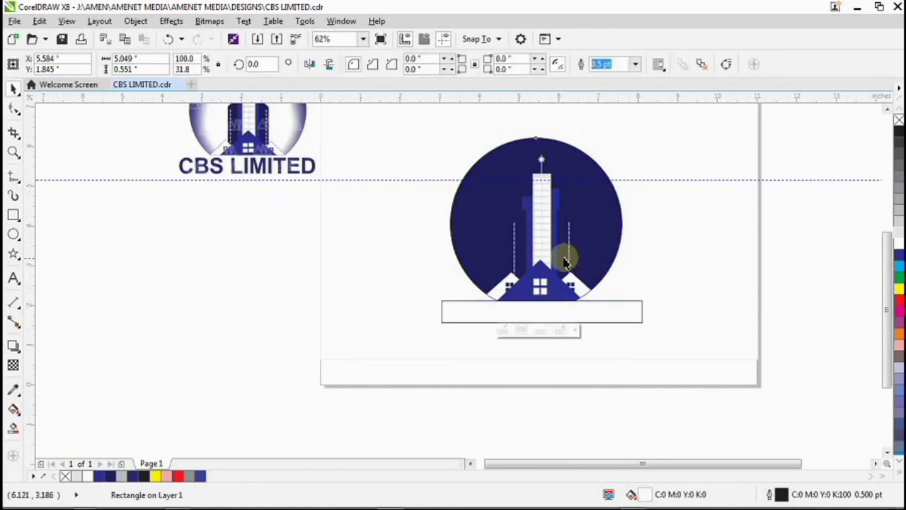
Step: Reopen the circle's PowerClip contents and scale all the building artwork down to about 2.84 × 3.30 in
{"action": "double_click", "coordinate": [566, 257]}
{"action": "left_click_drag", "start_coordinate": [652, 131], "coordinate": [451, 346]}
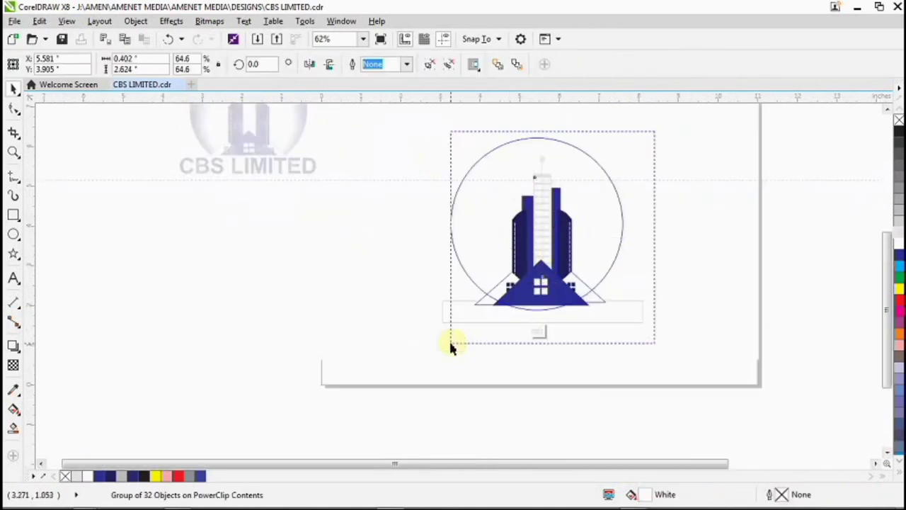
{"action": "scroll", "coordinate": [538, 239], "scroll_direction": "up", "scroll_amount": 1}
{"action": "scroll", "coordinate": [537, 239], "scroll_direction": "down", "scroll_amount": 1}
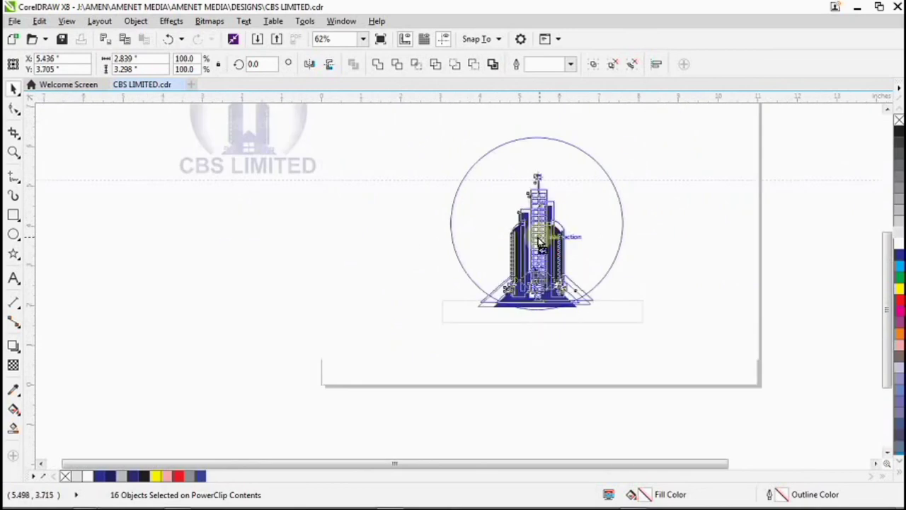
Step: Finish editing the PowerClip and raise the rectangle so its upper edge lines up with the base of the houses
{"action": "left_click_drag", "start_coordinate": [550, 322], "coordinate": [507, 299]}
{"action": "scroll", "coordinate": [587, 309], "scroll_direction": "up", "scroll_amount": 1}
{"action": "scroll", "coordinate": [507, 299], "scroll_direction": "up", "scroll_amount": 1}
{"action": "scroll", "coordinate": [564, 241], "scroll_direction": "down", "scroll_amount": 1}
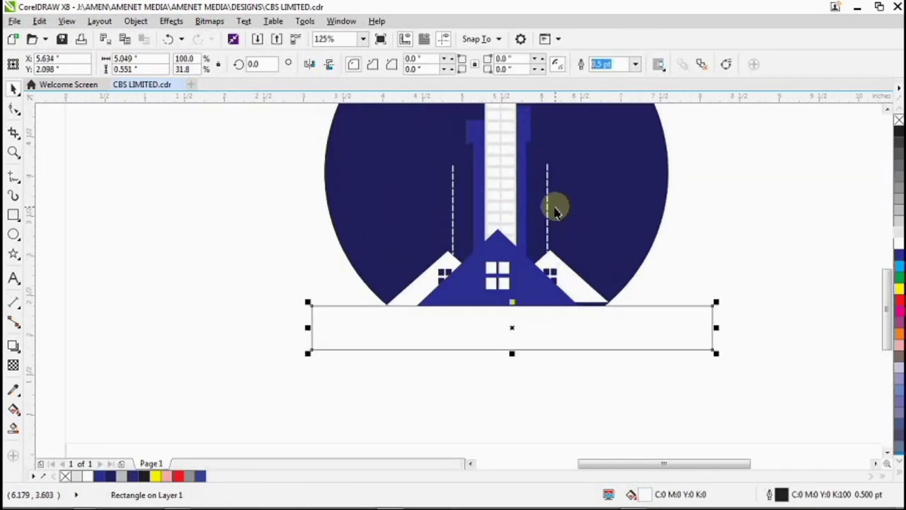
{"action": "scroll", "coordinate": [551, 245], "scroll_direction": "down", "scroll_amount": 1}
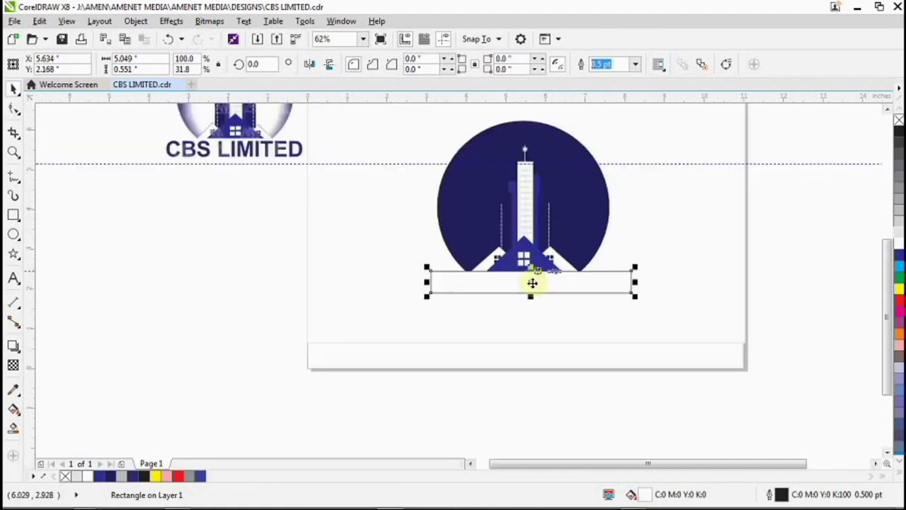
Step: Try to cut the circle's base with the 0.551 in high rectangle using Simplify, then undo the trim
{"action": "left_click", "coordinate": [589, 230], "text": "shift"}
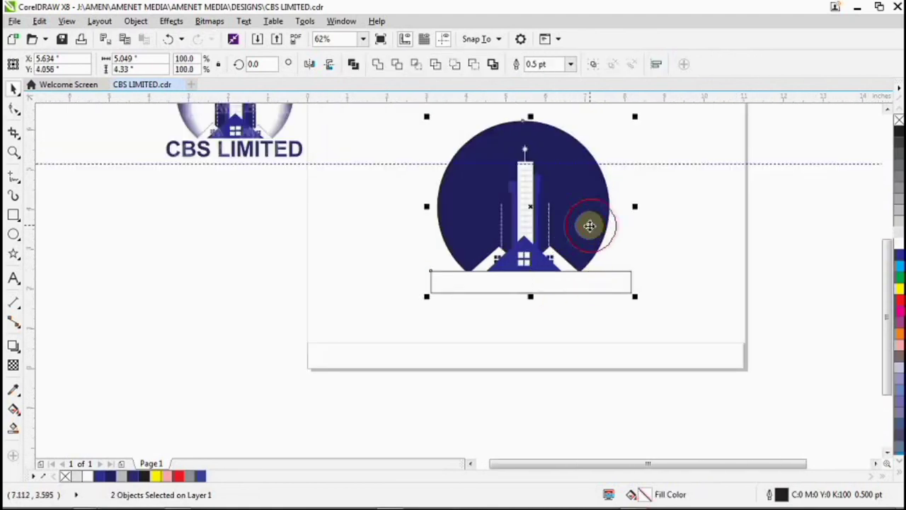
{"action": "left_click", "coordinate": [437, 69]}
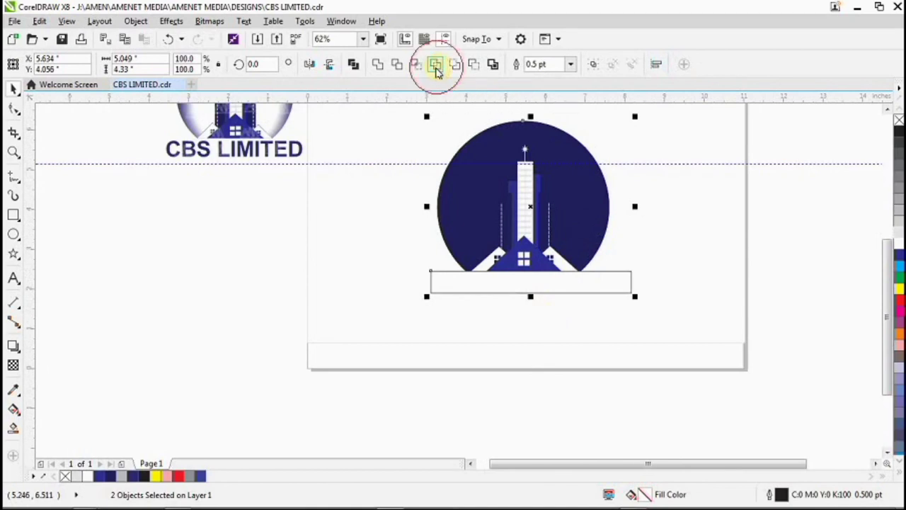
{"action": "left_click", "coordinate": [565, 311]}
{"action": "left_click_drag", "start_coordinate": [570, 292], "coordinate": [759, 328]}
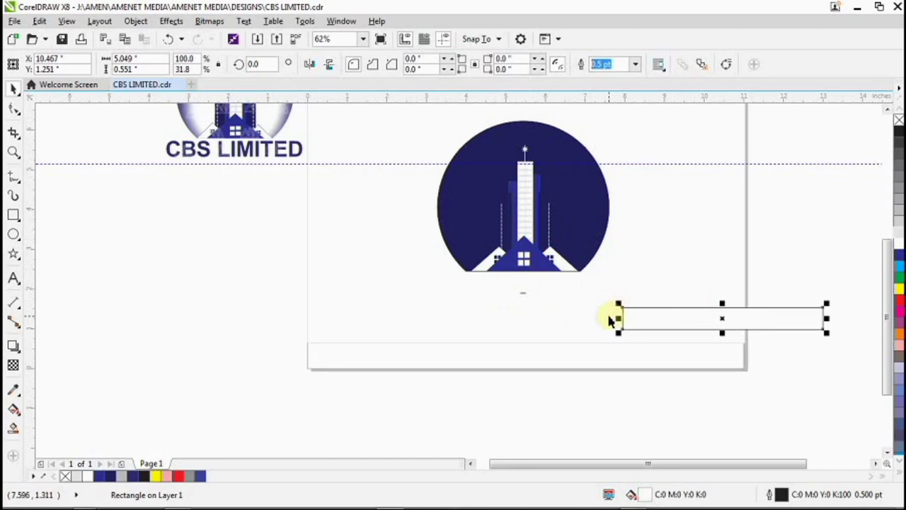
{"action": "key", "text": "ctrl+z"}
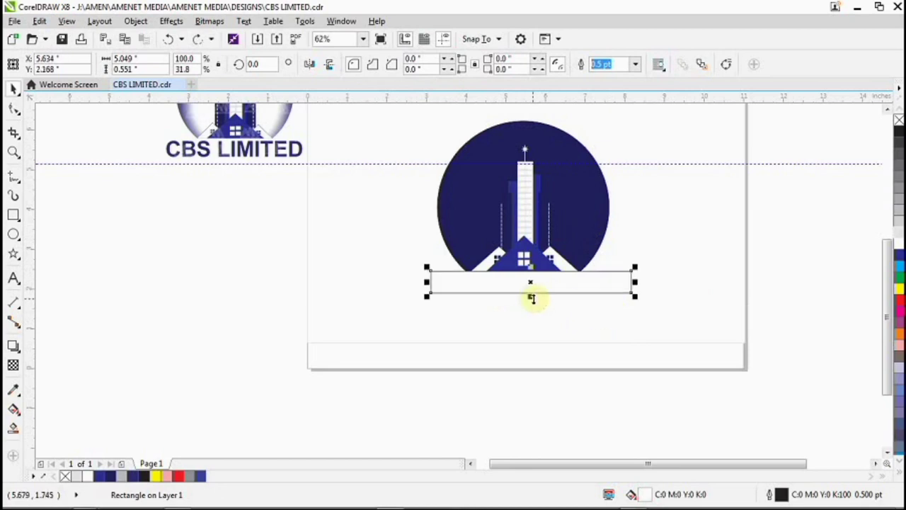
{"action": "key", "text": "ctrl+z"}
Step: Increase the rectangle's height to about 0.79 in and trim the circle's base with it using Simplify
{"action": "left_click", "coordinate": [531, 296]}
{"action": "left_click_drag", "start_coordinate": [531, 295], "coordinate": [530, 308]}
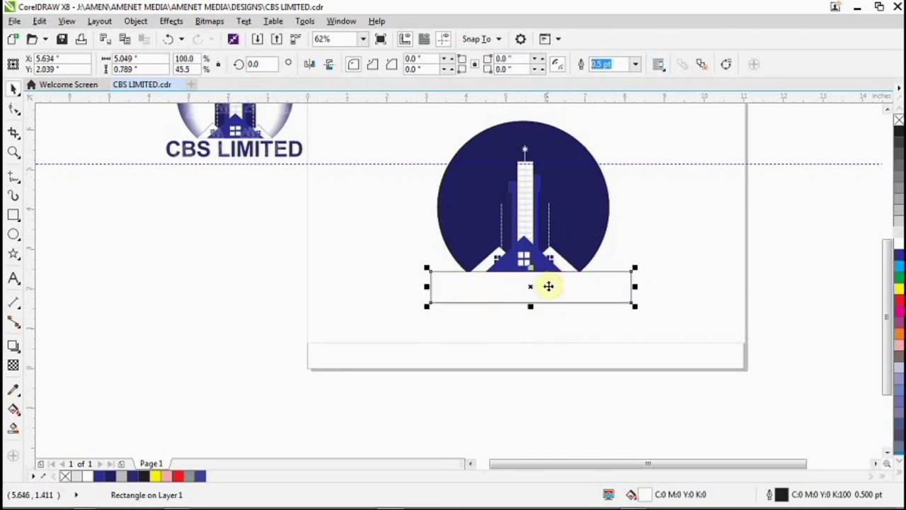
{"action": "left_click", "coordinate": [506, 128], "text": "shift"}
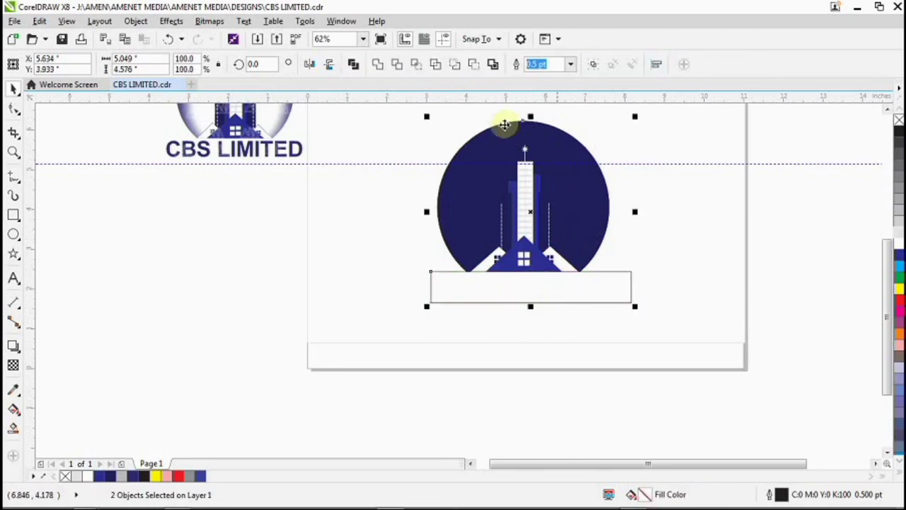
{"action": "left_click", "coordinate": [437, 70]}
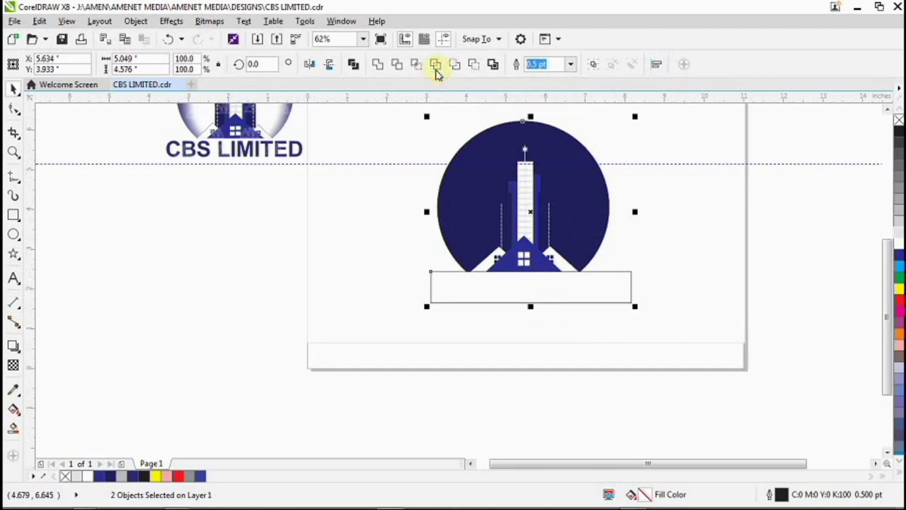
Step: Move the rectangle away from the trimmed circle and delete it
{"action": "left_click", "coordinate": [654, 329]}
{"action": "left_click_drag", "start_coordinate": [655, 329], "coordinate": [660, 345]}
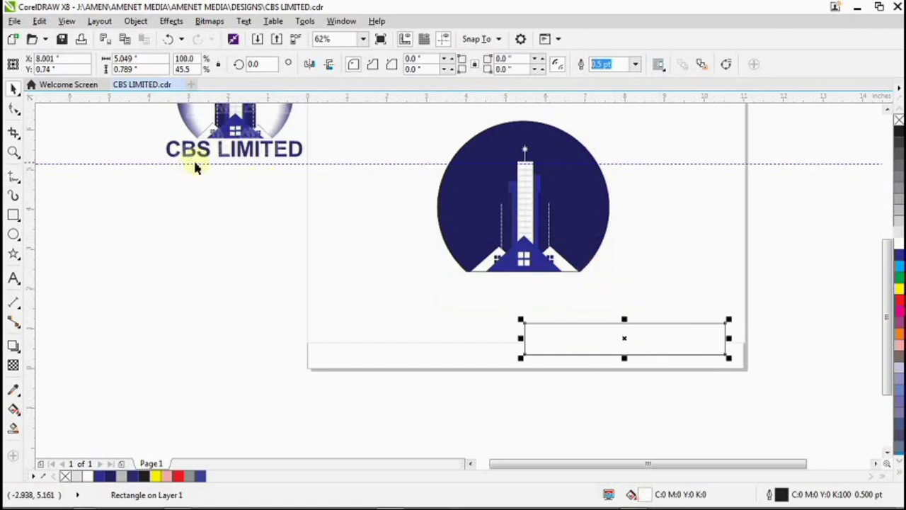
{"action": "left_click_drag", "start_coordinate": [661, 350], "coordinate": [597, 358]}
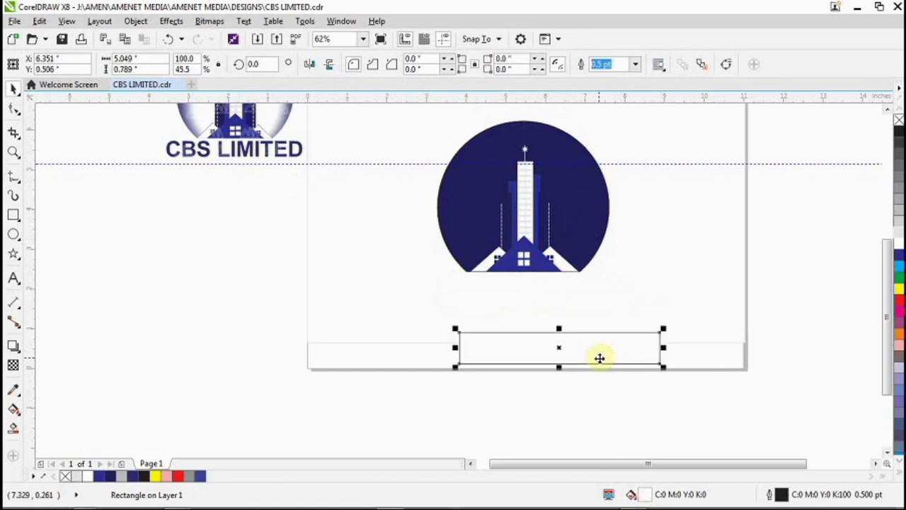
{"action": "key", "text": "Delete"}
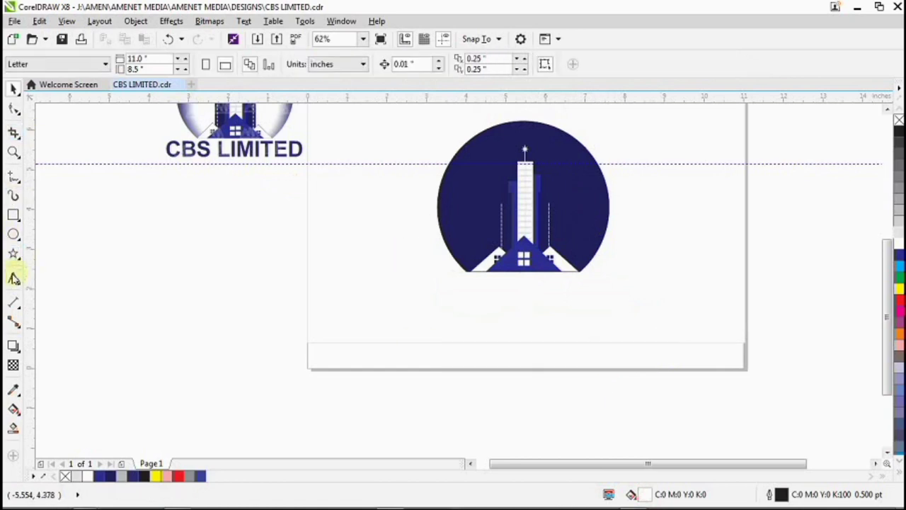
Step: Add the artistic text "cbs limited" in Arial 24 pt below the trimmed circle
{"action": "left_click", "coordinate": [13, 278]}
{"action": "left_click", "coordinate": [498, 311]}
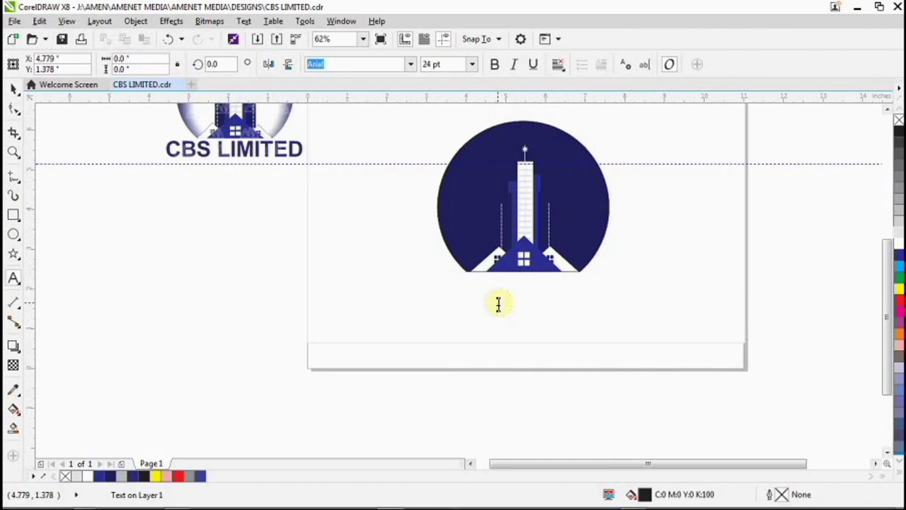
{"action": "type", "text": "cb"}
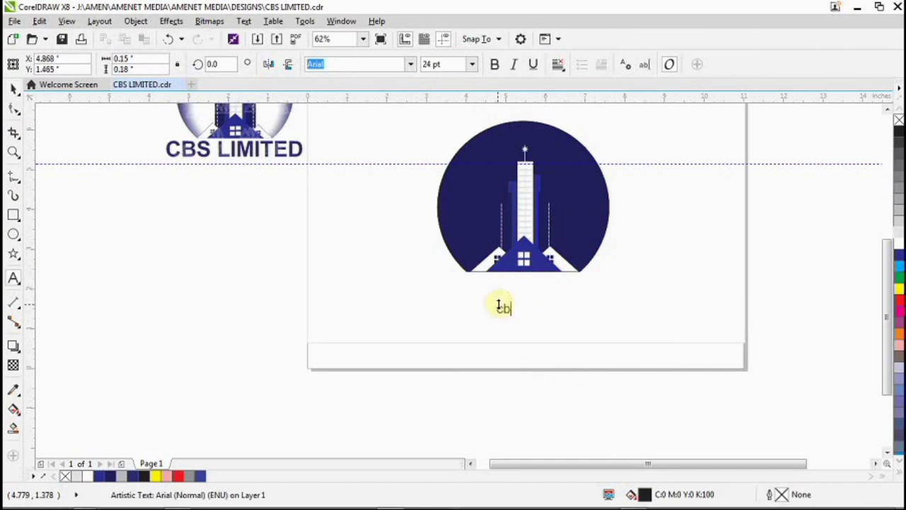
{"action": "type", "text": "s limited"}
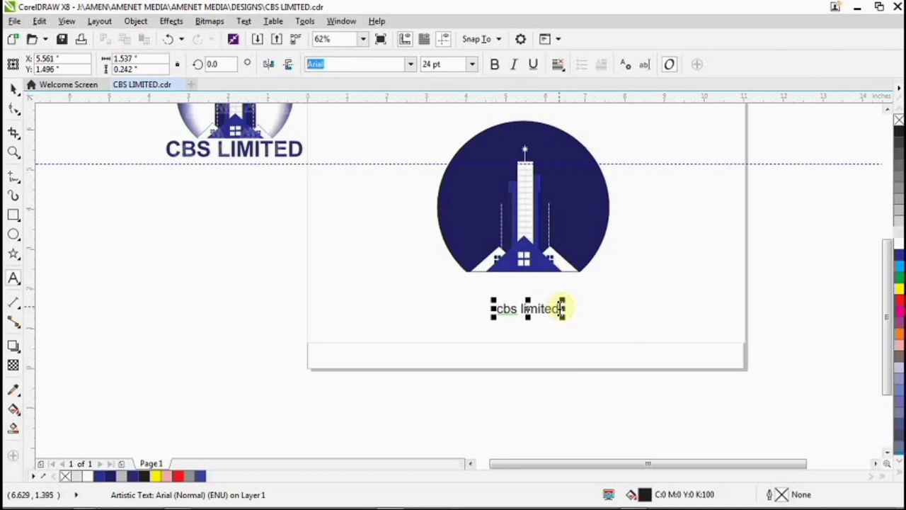
Step: Change the case of the text "cbs limited" to UPPERCASE
{"action": "left_click_drag", "start_coordinate": [561, 309], "coordinate": [457, 290]}
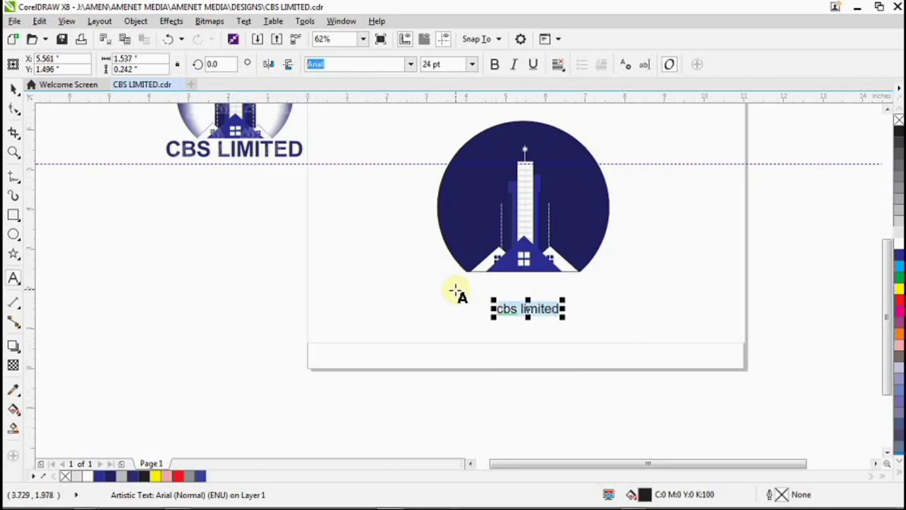
{"action": "key", "text": "shift+F3"}
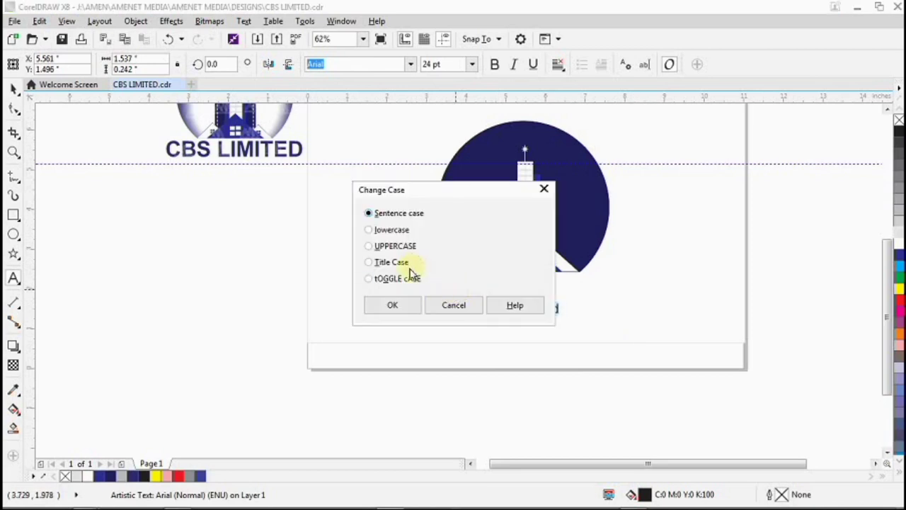
{"action": "left_click", "coordinate": [369, 247]}
{"action": "left_click", "coordinate": [392, 305]}
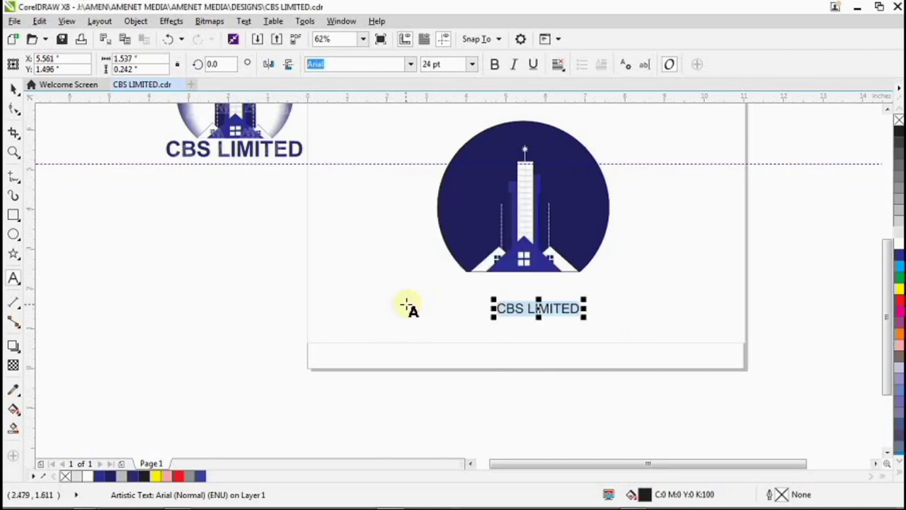
Step: Move the CBS LIMITED text directly under the trimmed circle and enlarge it to about 30 pt
{"action": "left_click", "coordinate": [542, 308]}
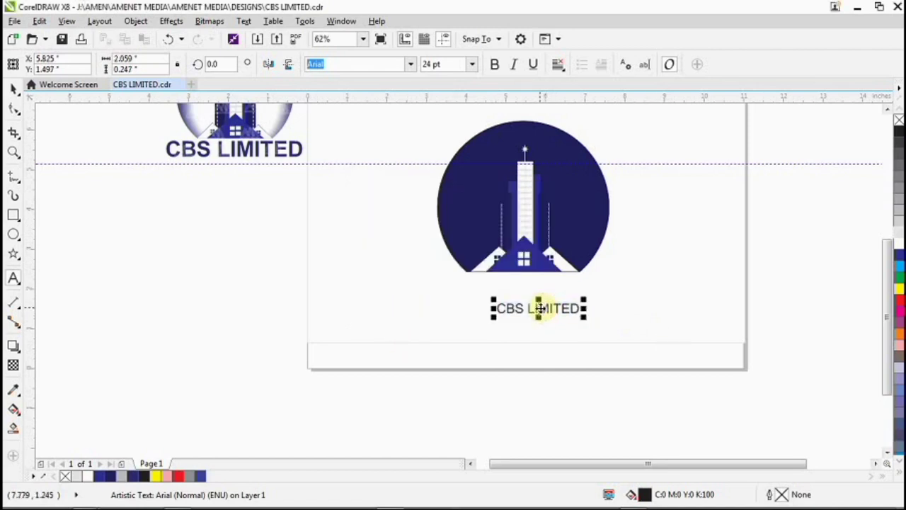
{"action": "left_click_drag", "start_coordinate": [539, 308], "coordinate": [515, 281]}
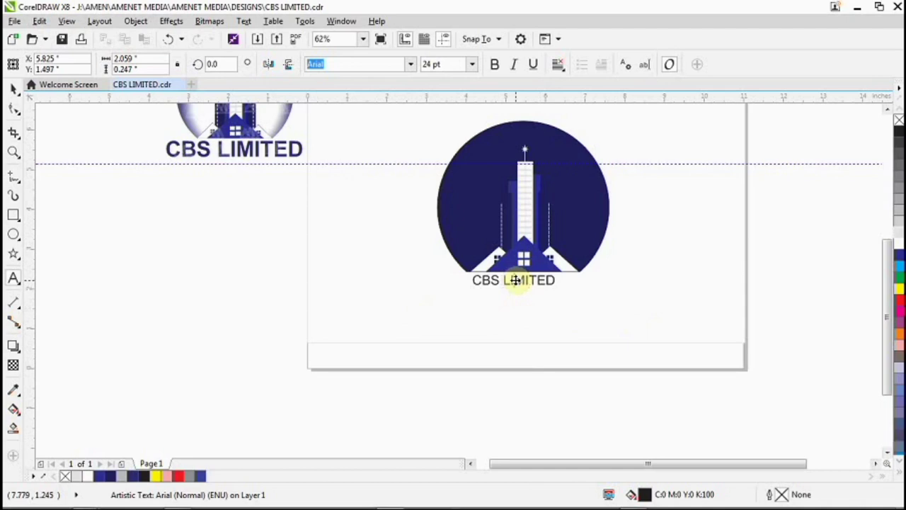
{"action": "left_click", "coordinate": [515, 280]}
{"action": "left_click_drag", "start_coordinate": [558, 285], "coordinate": [583, 305]}
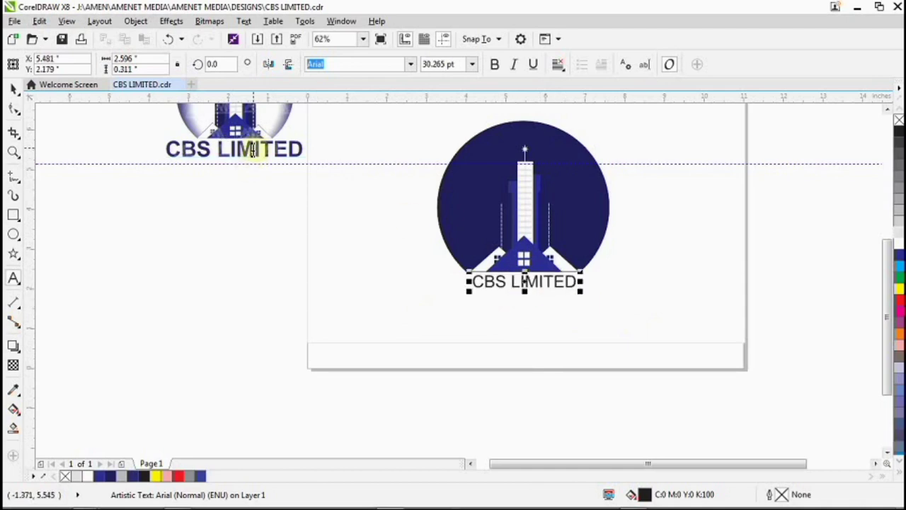
Step: Try the Arial Black font on the CBS LIMITED text, then undo the font change
{"action": "left_click", "coordinate": [12, 87]}
{"action": "left_click", "coordinate": [244, 154]}
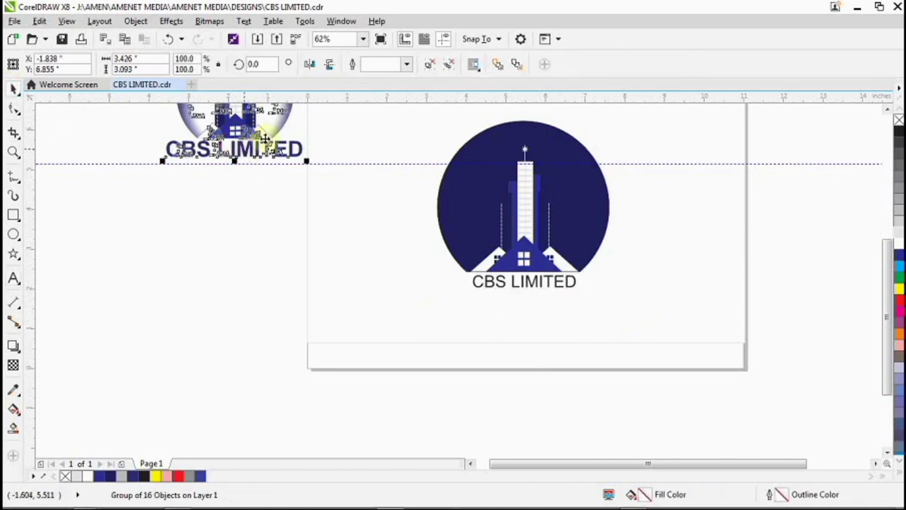
{"action": "left_click", "coordinate": [262, 141], "text": "ctrl"}
{"action": "left_click", "coordinate": [410, 64]}
{"action": "mouse_move", "coordinate": [461, 185]}
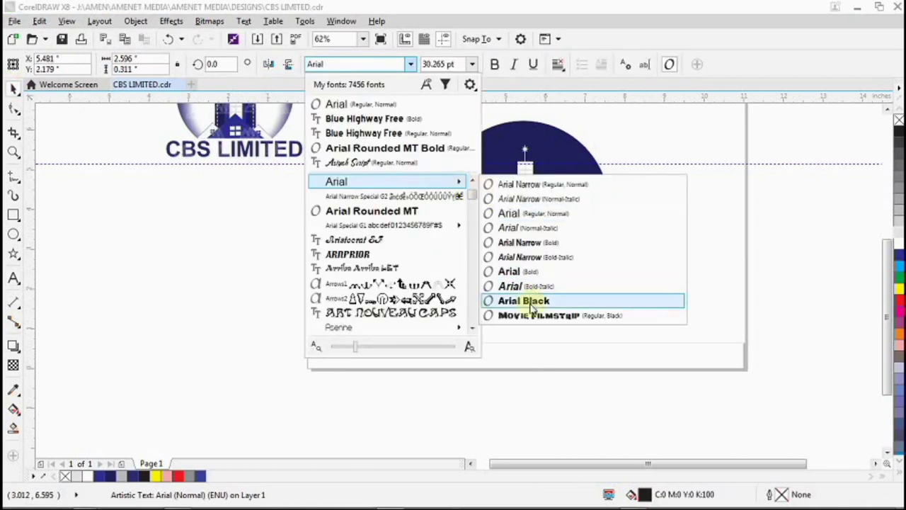
{"action": "left_click", "coordinate": [527, 301]}
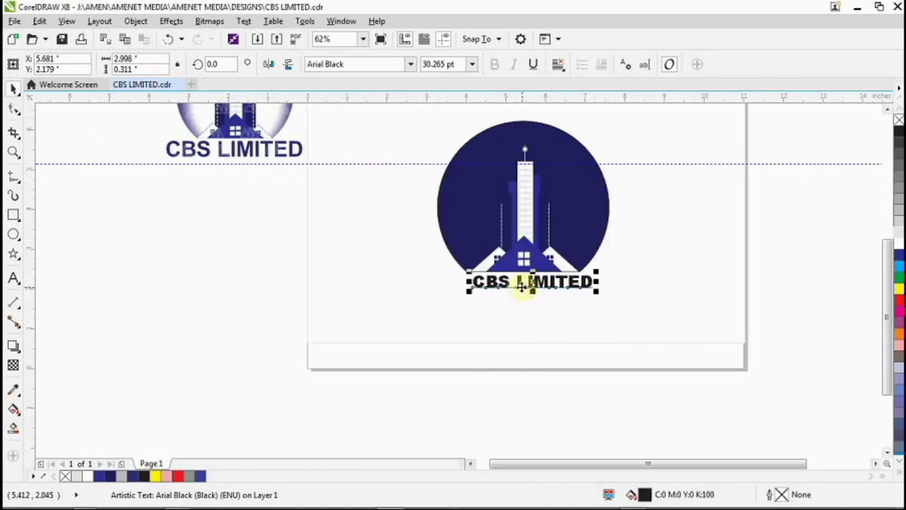
{"action": "key", "text": "ctrl+z"}
Step: Enlarge the CBS LIMITED text to about 50 pt, roughly the circle's width, and fill it with navy C100 M98 Y25 K31
{"action": "left_click_drag", "start_coordinate": [466, 290], "coordinate": [430, 312]}
{"action": "left_click_drag", "start_coordinate": [580, 293], "coordinate": [613, 319]}
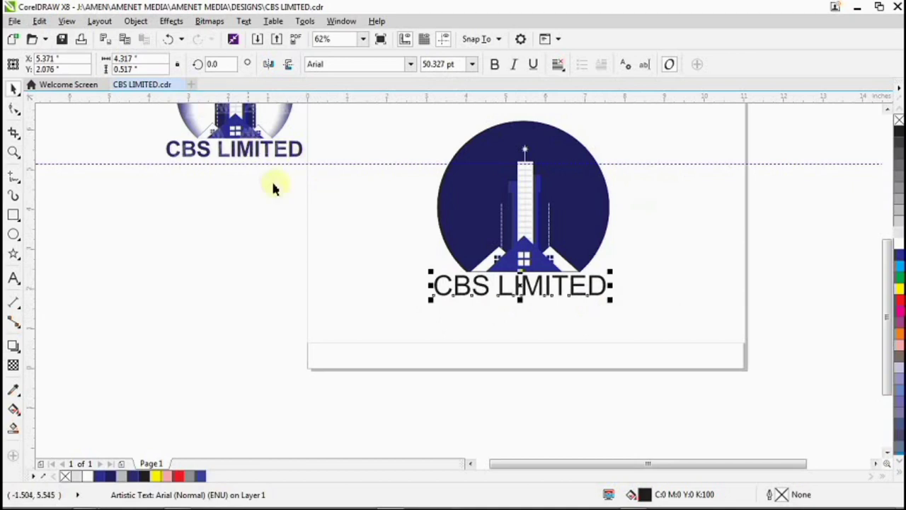
{"action": "left_click", "coordinate": [637, 243]}
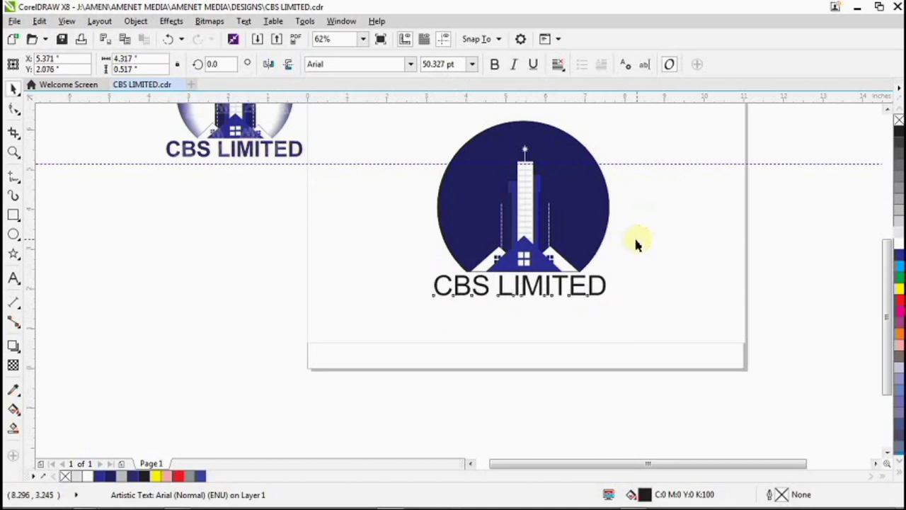
{"action": "left_click", "coordinate": [492, 290]}
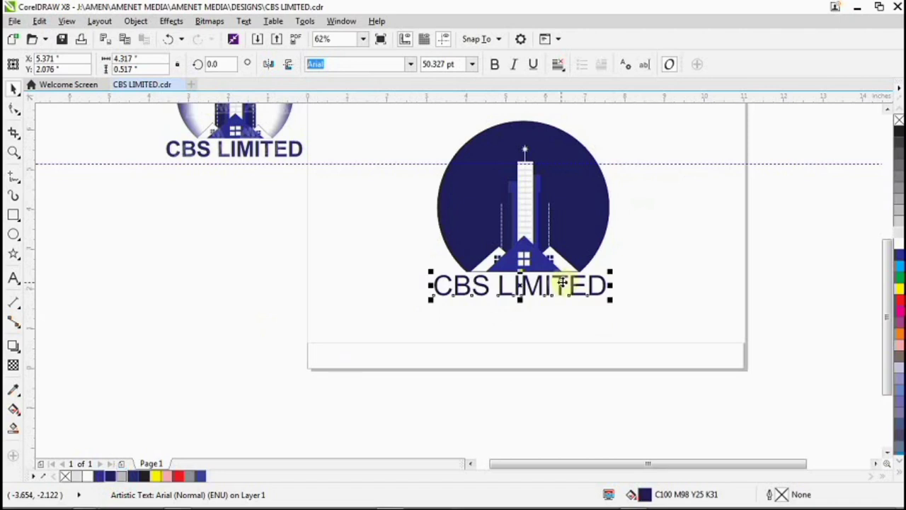
{"action": "left_click", "coordinate": [633, 266]}
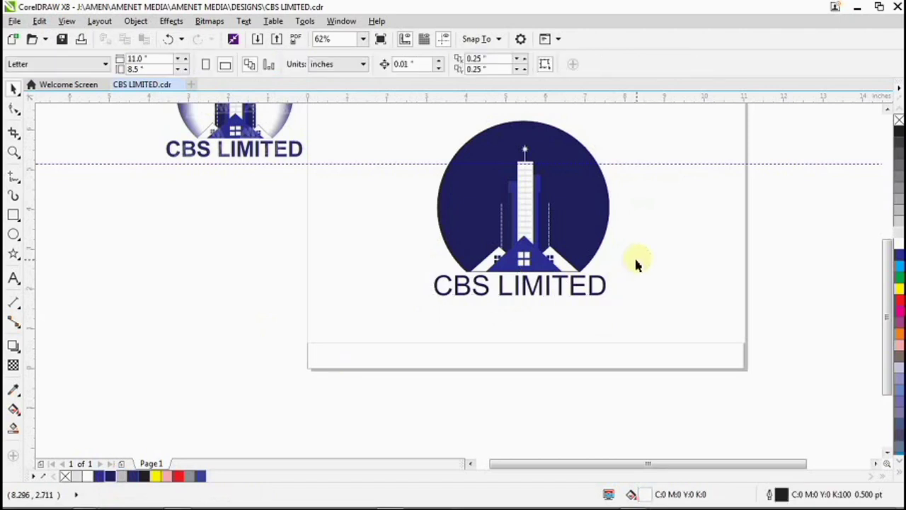
Step: Apply a navy-to-white fountain fill to the trimmed circle and make it elliptical
{"action": "scroll", "coordinate": [635, 263], "scroll_direction": "up", "scroll_amount": 1}
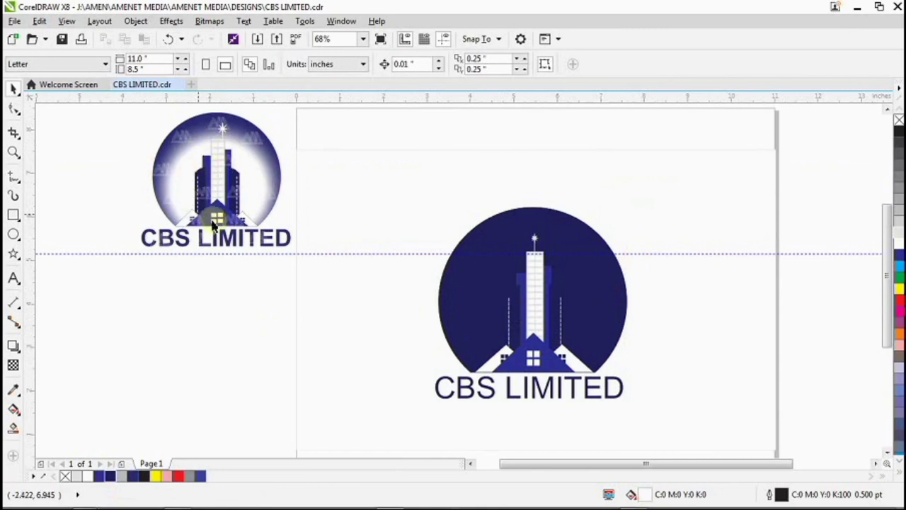
{"action": "left_click", "coordinate": [595, 315]}
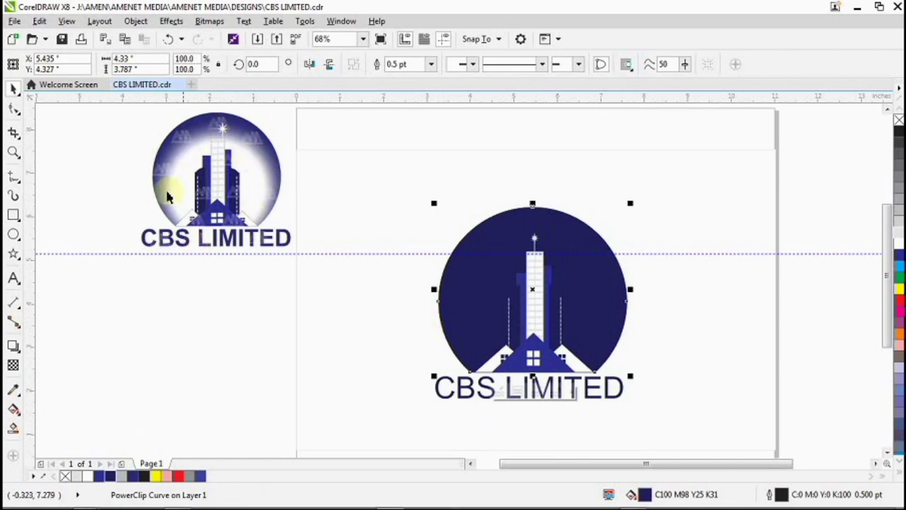
{"action": "left_click", "coordinate": [13, 412]}
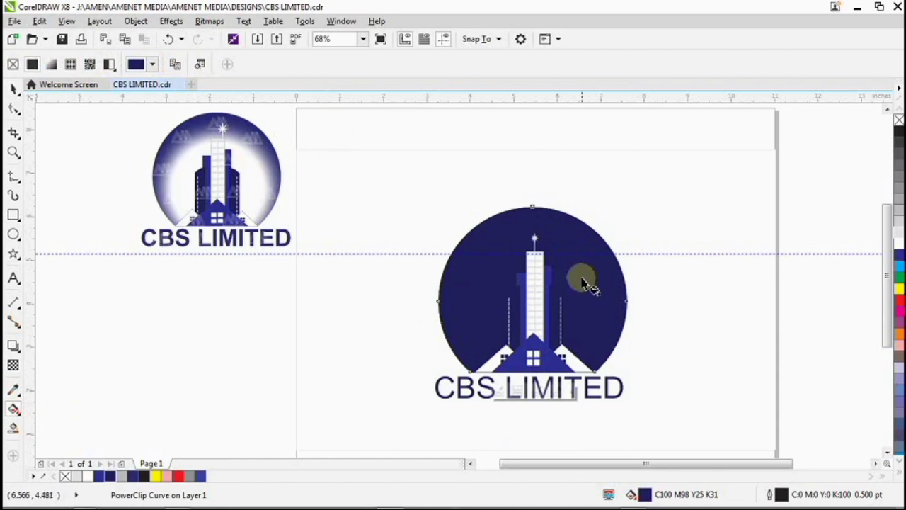
{"action": "mouse_move", "coordinate": [559, 253]}
{"action": "left_mouse_down"}
{"action": "mouse_move", "coordinate": [566, 291]}
{"action": "mouse_move", "coordinate": [549, 329]}
{"action": "left_mouse_up"}
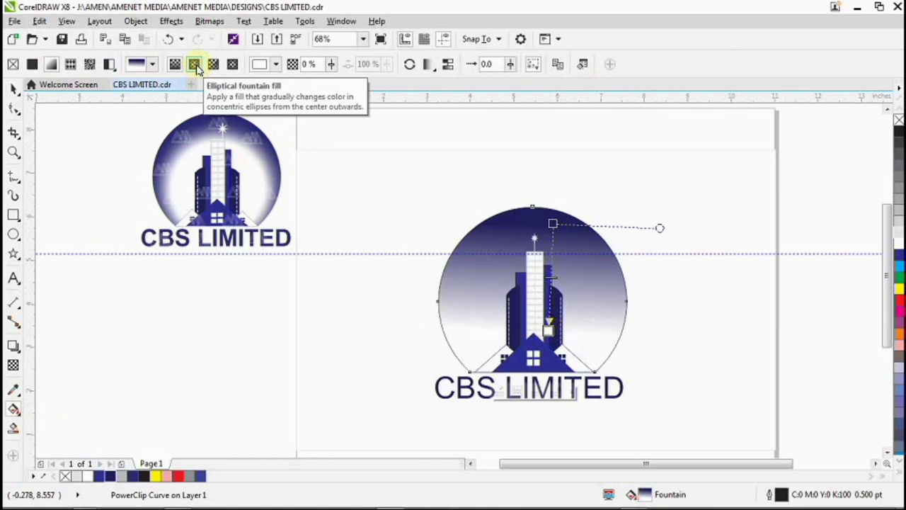
{"action": "left_click", "coordinate": [195, 65]}
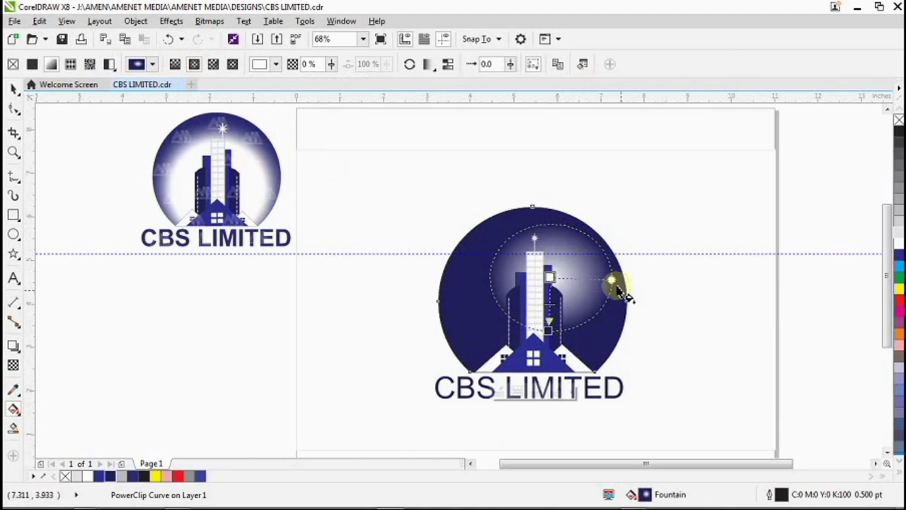
Step: Enlarge the elliptical fountain fill to nearly the circle's size and centre it on the buildings
{"action": "left_click_drag", "start_coordinate": [548, 331], "coordinate": [536, 363]}
{"action": "left_click_drag", "start_coordinate": [647, 294], "coordinate": [632, 293]}
{"action": "left_click_drag", "start_coordinate": [550, 277], "coordinate": [529, 306]}
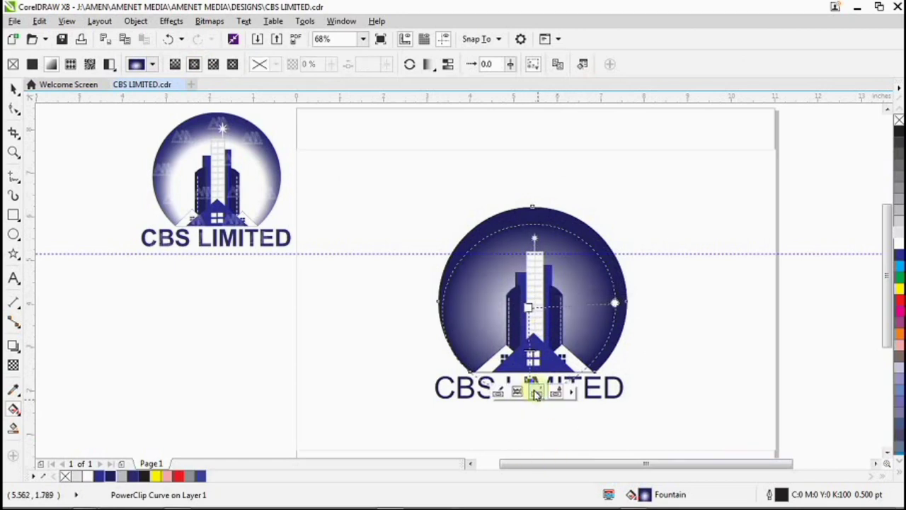
{"action": "left_click", "coordinate": [586, 320]}
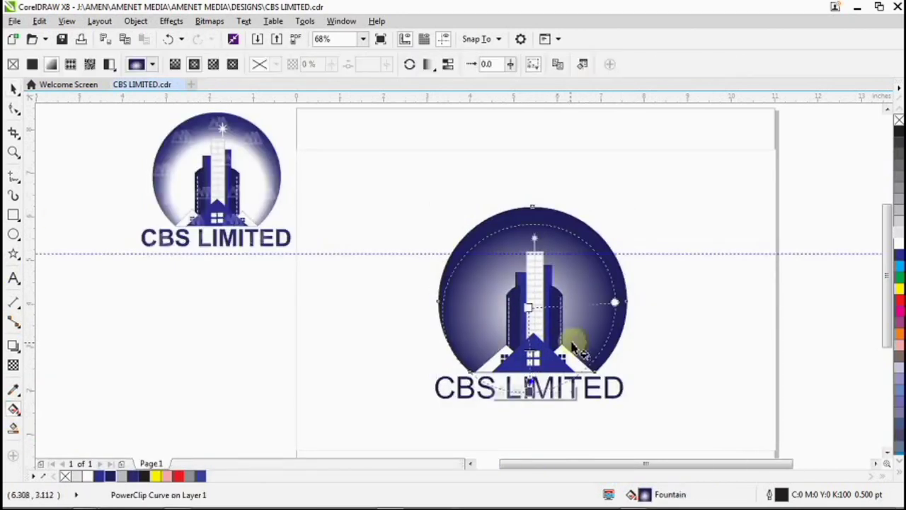
Step: Shift the fountain fill's midpoint towards the navy edge to widen the light centre
{"action": "scroll", "coordinate": [533, 347], "scroll_direction": "up", "scroll_amount": 2}
{"action": "scroll", "coordinate": [536, 337], "scroll_direction": "down", "scroll_amount": 2}
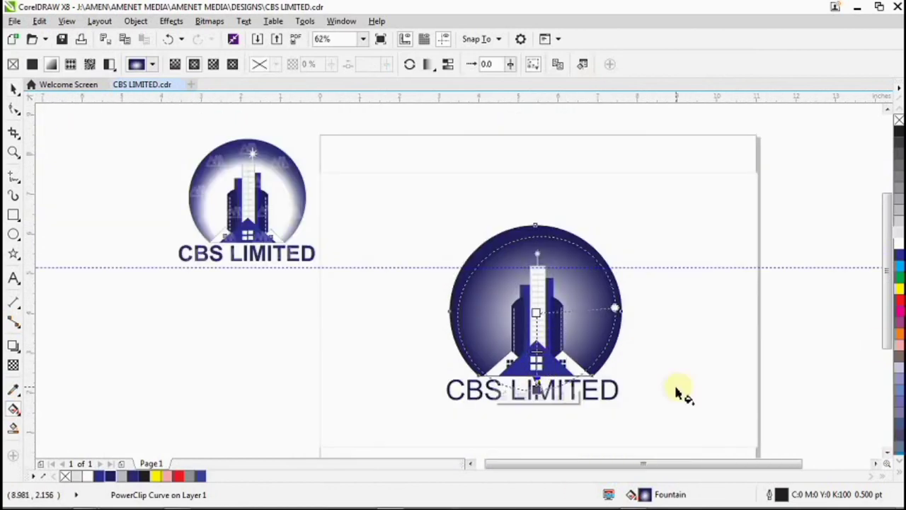
{"action": "left_click_drag", "start_coordinate": [535, 361], "coordinate": [538, 384]}
{"action": "left_click", "coordinate": [574, 395]}
{"action": "left_click", "coordinate": [602, 453]}
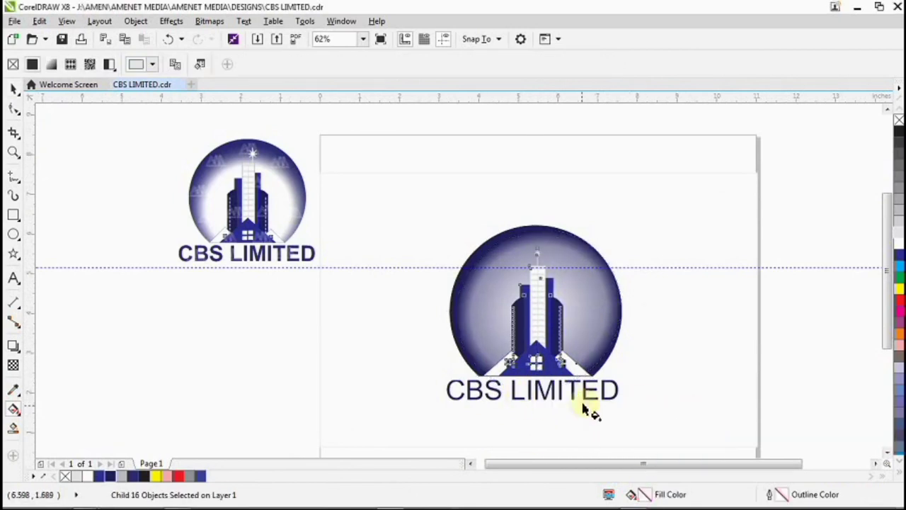
Step: Try white as the outer colour of the circle's fountain fill
{"action": "scroll", "coordinate": [505, 352], "scroll_direction": "up", "scroll_amount": 2}
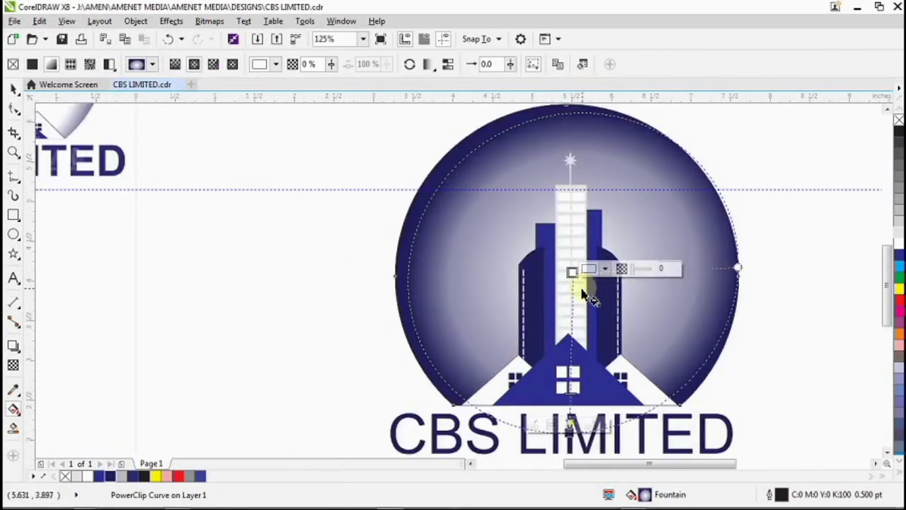
{"action": "left_click", "coordinate": [573, 440]}
{"action": "scroll", "coordinate": [573, 443], "scroll_direction": "up", "scroll_amount": 2}
{"action": "scroll", "coordinate": [472, 431], "scroll_direction": "down", "scroll_amount": 2}
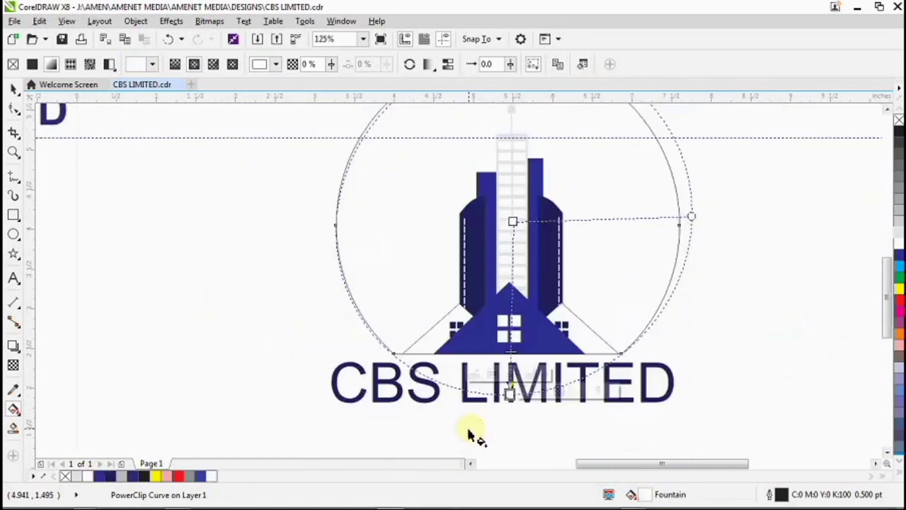
Step: Give the circle's fountain fill a navy outer edge, a white centre and an additional white colour stop at about 59%
{"action": "left_click", "coordinate": [511, 283]}
{"action": "scroll", "coordinate": [435, 339], "scroll_direction": "up", "scroll_amount": 1}
{"action": "scroll", "coordinate": [530, 283], "scroll_direction": "down", "scroll_amount": 1}
{"action": "left_click_drag", "start_coordinate": [706, 277], "coordinate": [688, 295]}
{"action": "scroll", "coordinate": [689, 295], "scroll_direction": "down", "scroll_amount": 2}
{"action": "left_click", "coordinate": [606, 300]}
{"action": "left_click", "coordinate": [607, 383]}
{"action": "scroll", "coordinate": [606, 383], "scroll_direction": "up", "scroll_amount": 2}
{"action": "scroll", "coordinate": [607, 379], "scroll_direction": "down", "scroll_amount": 2}
{"action": "mouse_move", "coordinate": [607, 313]}
{"action": "left_mouse_down"}
{"action": "mouse_move", "coordinate": [606, 350]}
{"action": "mouse_move", "coordinate": [606, 299]}
{"action": "mouse_move", "coordinate": [606, 348]}
{"action": "mouse_move", "coordinate": [607, 307]}
{"action": "mouse_move", "coordinate": [607, 324]}
{"action": "left_mouse_up"}
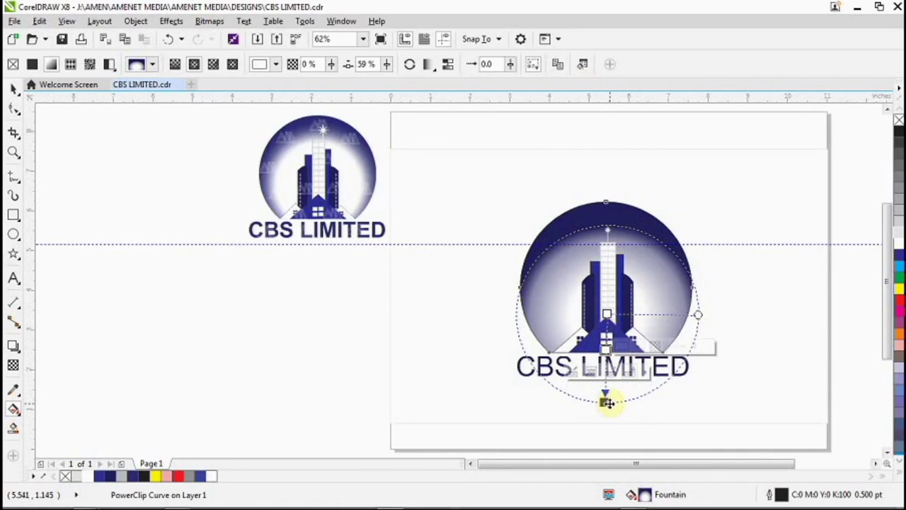
Step: Shrink the elliptical fountain fill and reposition its centre and white colour stop to leave a wider navy rim
{"action": "left_click", "coordinate": [606, 401]}
{"action": "left_click_drag", "start_coordinate": [606, 401], "coordinate": [606, 393]}
{"action": "left_click_drag", "start_coordinate": [607, 316], "coordinate": [607, 311]}
{"action": "mouse_move", "coordinate": [607, 345]}
{"action": "left_mouse_down"}
{"action": "mouse_move", "coordinate": [606, 360]}
{"action": "mouse_move", "coordinate": [606, 339]}
{"action": "left_mouse_up"}
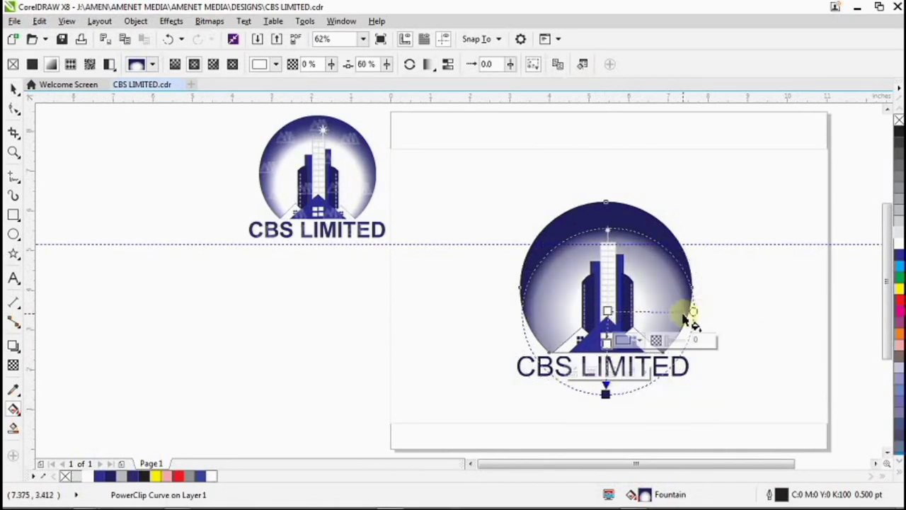
{"action": "left_click_drag", "start_coordinate": [693, 312], "coordinate": [682, 312]}
{"action": "left_click", "coordinate": [606, 384]}
{"action": "left_click_drag", "start_coordinate": [607, 319], "coordinate": [608, 315]}
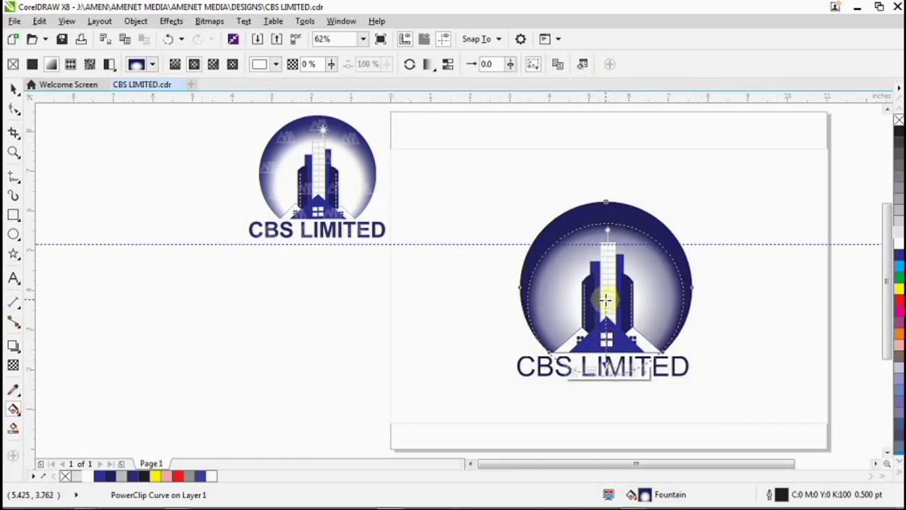
{"action": "left_click", "coordinate": [713, 262]}
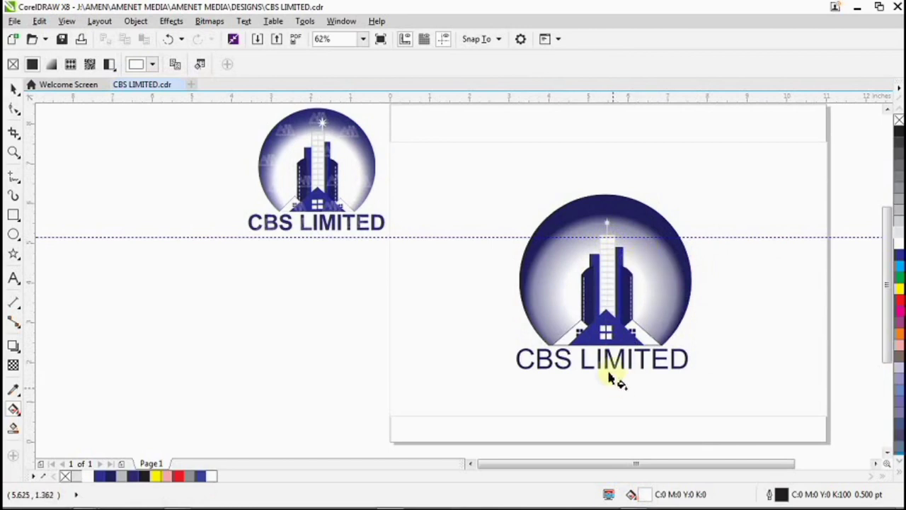
Step: Open the circle's PowerClip contents for editing and select the white tower
{"action": "left_click", "coordinate": [655, 285]}
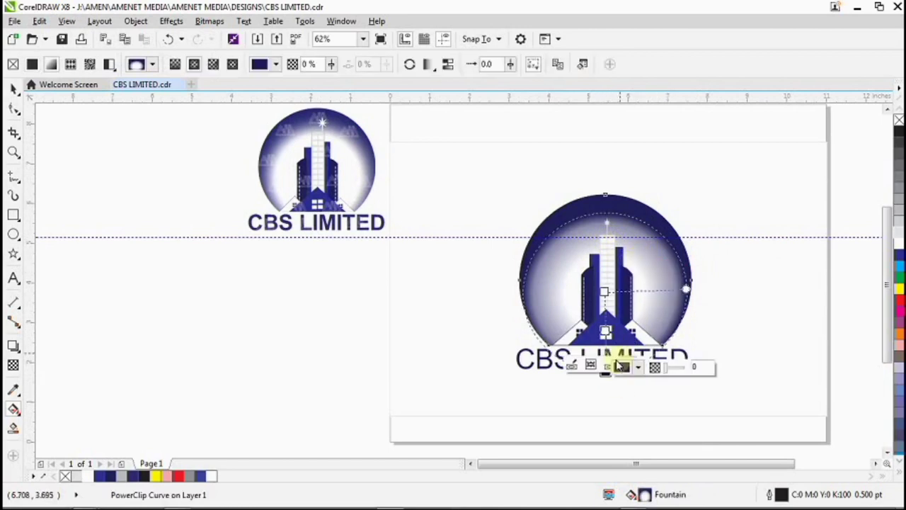
{"action": "left_click", "coordinate": [569, 363]}
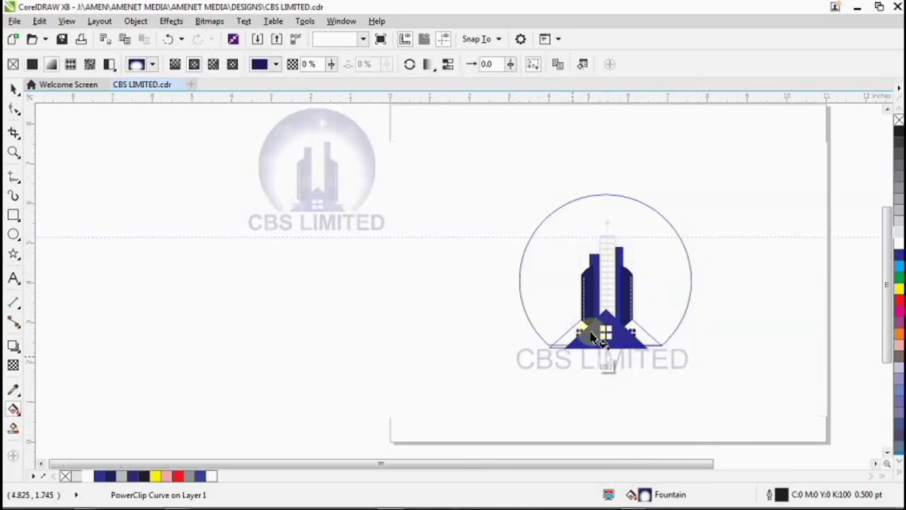
{"action": "key", "text": "space"}
{"action": "left_click", "coordinate": [605, 272]}
{"action": "scroll", "coordinate": [632, 255], "scroll_direction": "up", "scroll_amount": 2}
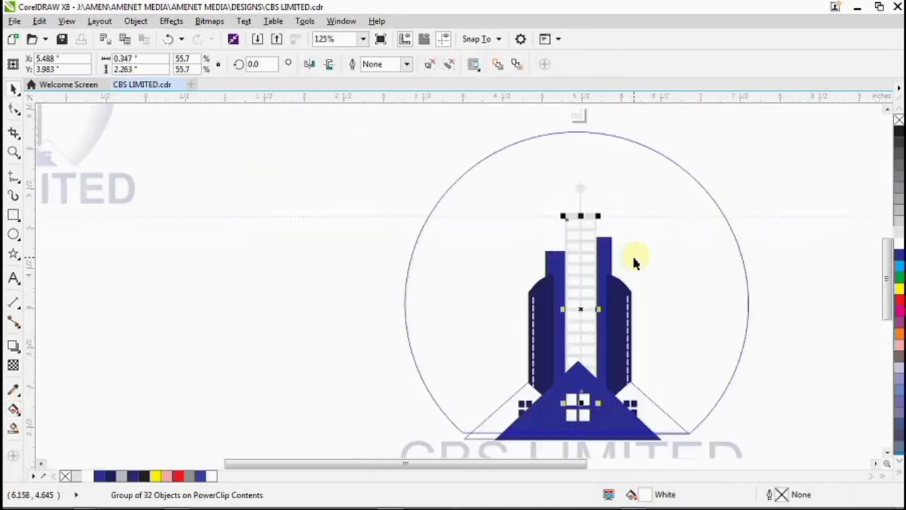
Step: Select all the building artwork inside the PowerClip and enlarge it to about 3.0 by 3.49 in, undoing a further enlargement
{"action": "left_click_drag", "start_coordinate": [422, 146], "coordinate": [613, 413]}
{"action": "scroll", "coordinate": [615, 414], "scroll_direction": "down", "scroll_amount": 2}
{"action": "left_click_drag", "start_coordinate": [521, 271], "coordinate": [676, 417]}
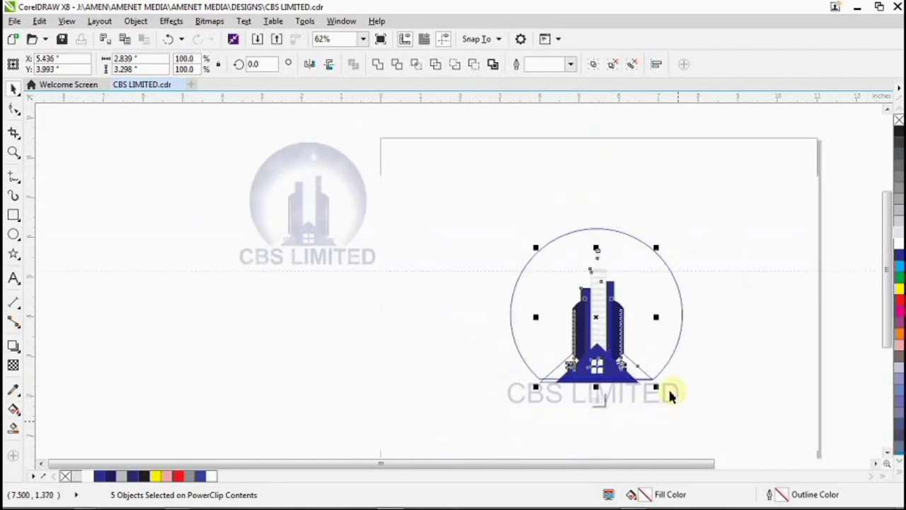
{"action": "left_click_drag", "start_coordinate": [655, 247], "coordinate": [659, 233]}
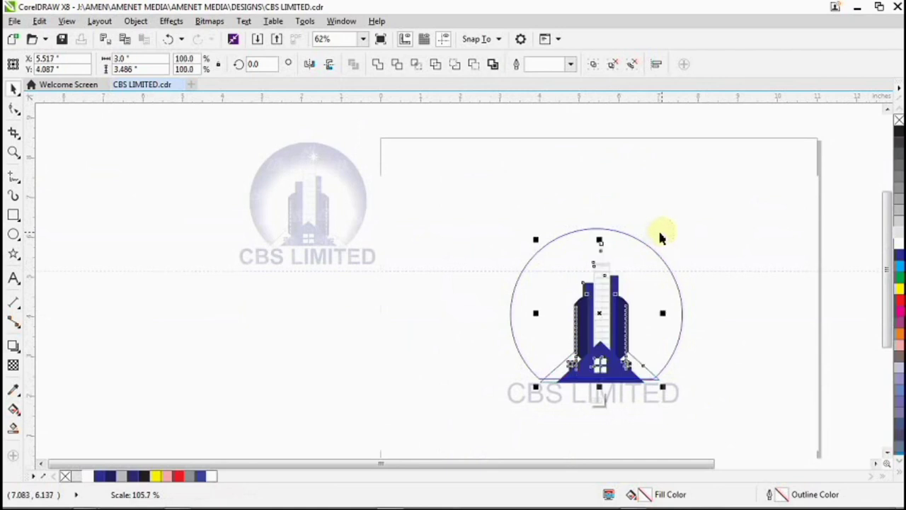
{"action": "left_click_drag", "start_coordinate": [537, 244], "coordinate": [530, 236]}
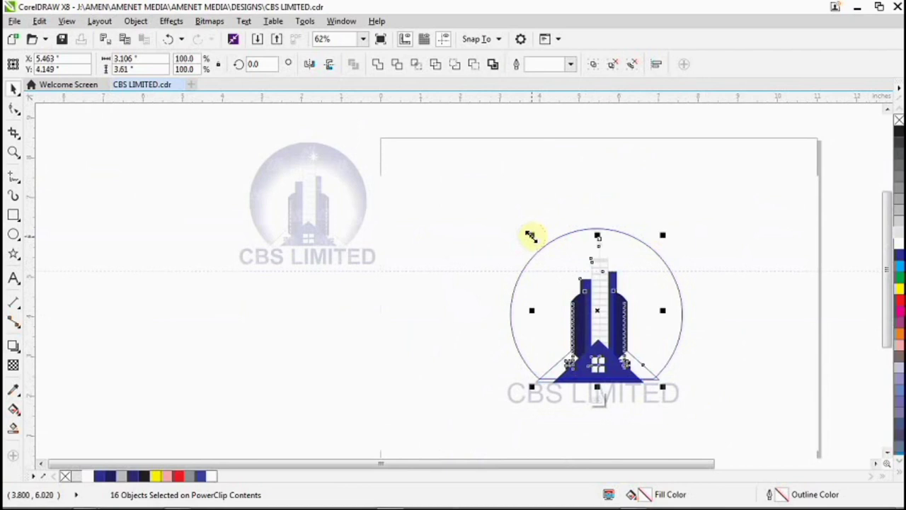
{"action": "key", "text": "ctrl+z"}
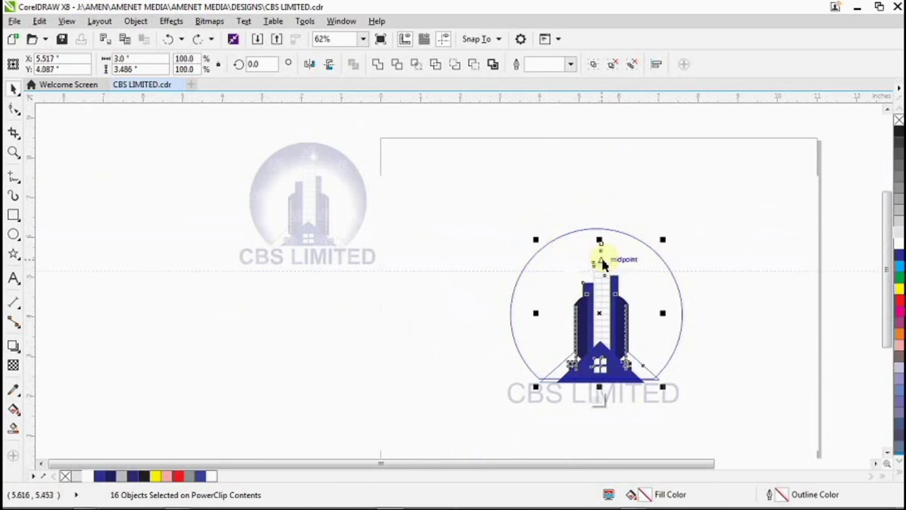
Step: Enlarge the selected building artwork to about 3.09 by 3.59 in and finish editing the PowerClip contents
{"action": "scroll", "coordinate": [603, 263], "scroll_direction": "up", "scroll_amount": 2}
{"action": "left_click_drag", "start_coordinate": [474, 224], "coordinate": [462, 217]}
{"action": "scroll", "coordinate": [619, 289], "scroll_direction": "down", "scroll_amount": 2}
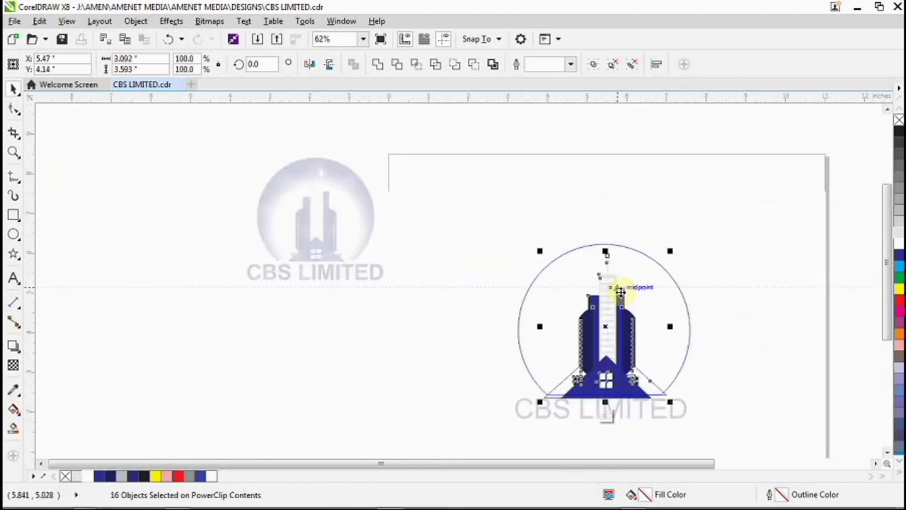
{"action": "left_click", "coordinate": [605, 416]}
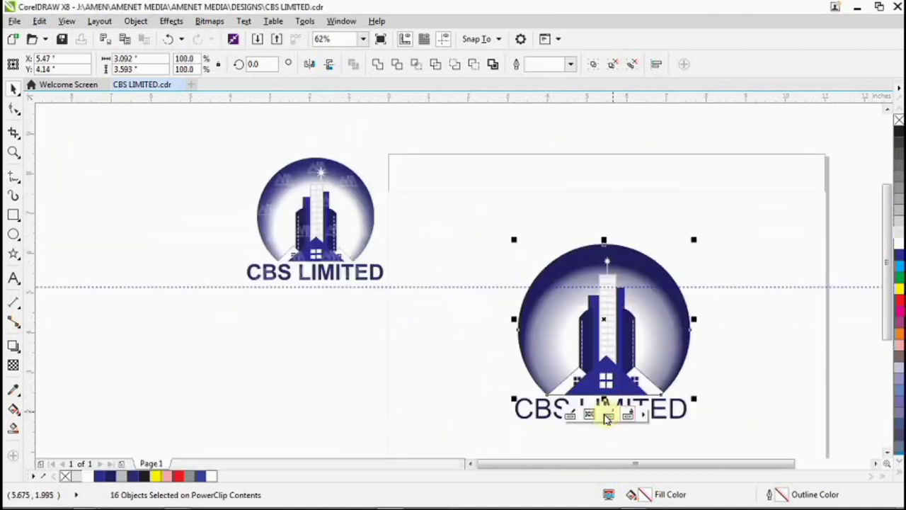
{"action": "left_click", "coordinate": [732, 401]}
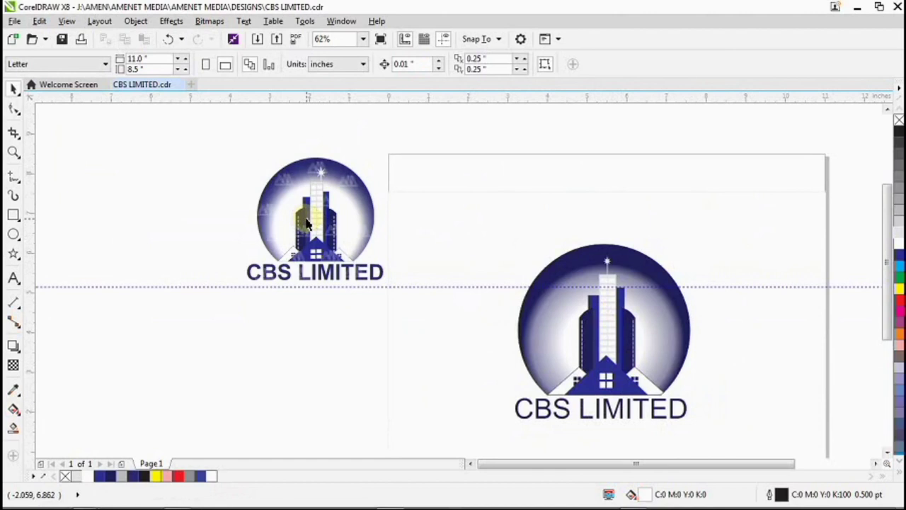
Step: Nudge the circle's elliptical fountain fill slightly downward and move its white colour stop closer to the navy edge
{"action": "left_click", "coordinate": [651, 339]}
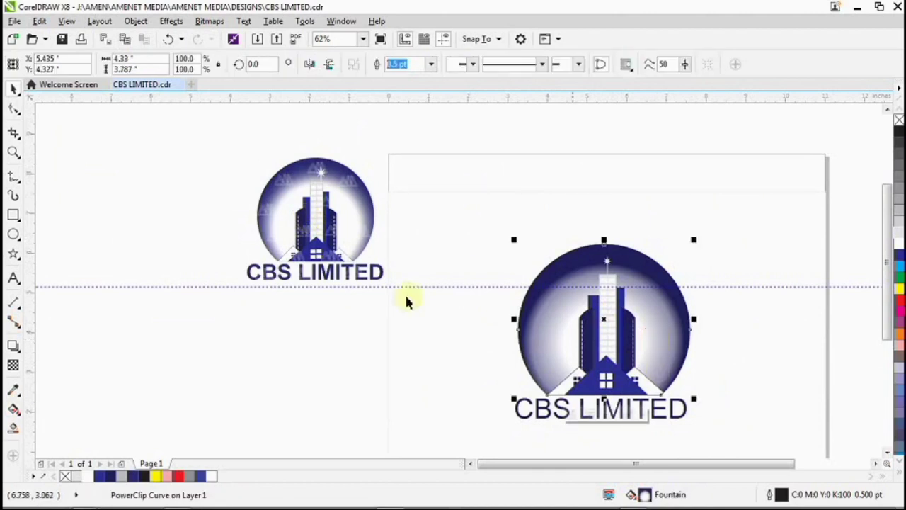
{"action": "left_click", "coordinate": [12, 412]}
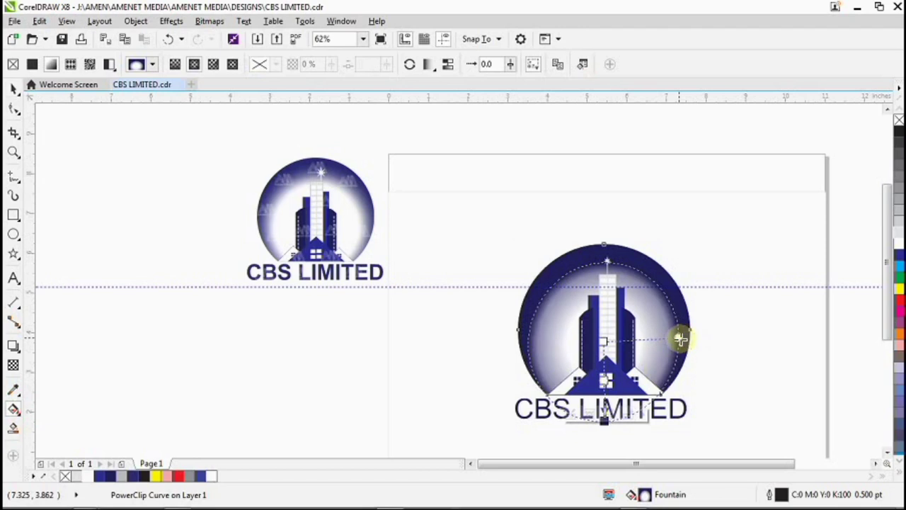
{"action": "left_click_drag", "start_coordinate": [603, 341], "coordinate": [606, 338]}
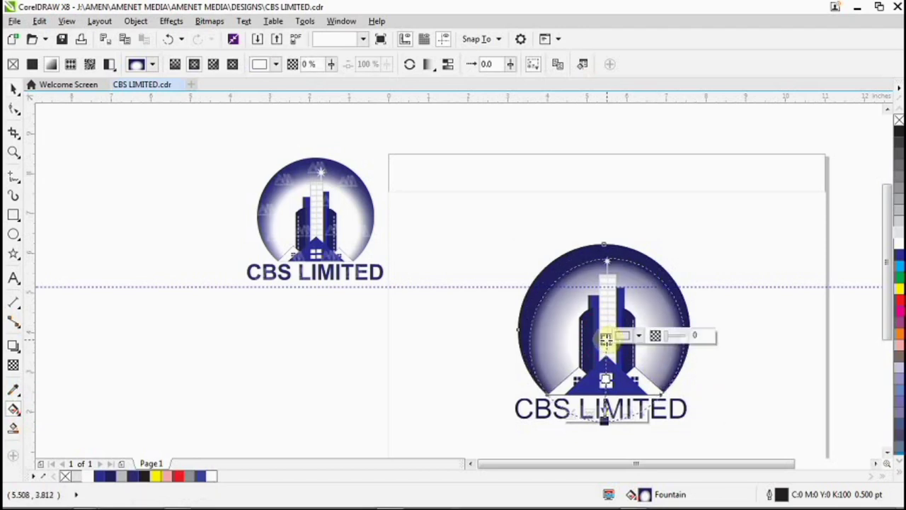
{"action": "left_click", "coordinate": [605, 431]}
{"action": "left_click_drag", "start_coordinate": [605, 432], "coordinate": [606, 419]}
{"action": "left_click_drag", "start_coordinate": [607, 361], "coordinate": [605, 364]}
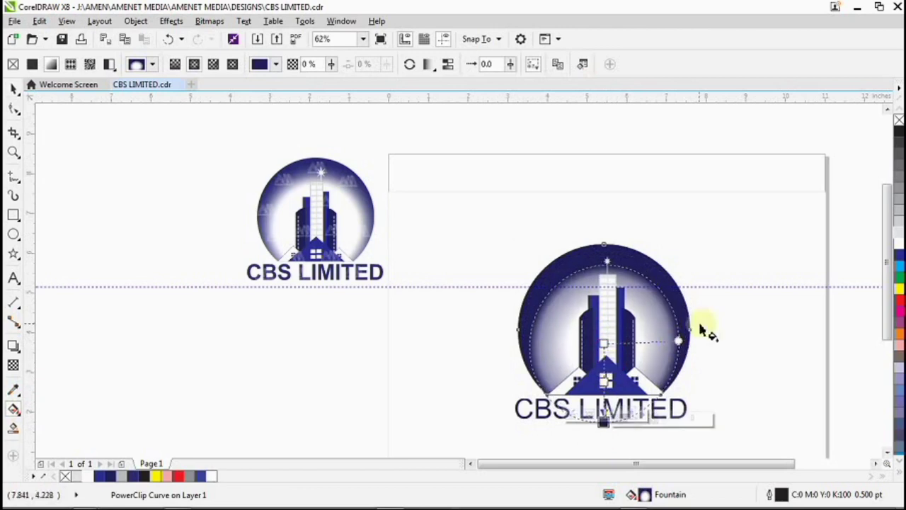
{"action": "left_click", "coordinate": [605, 386]}
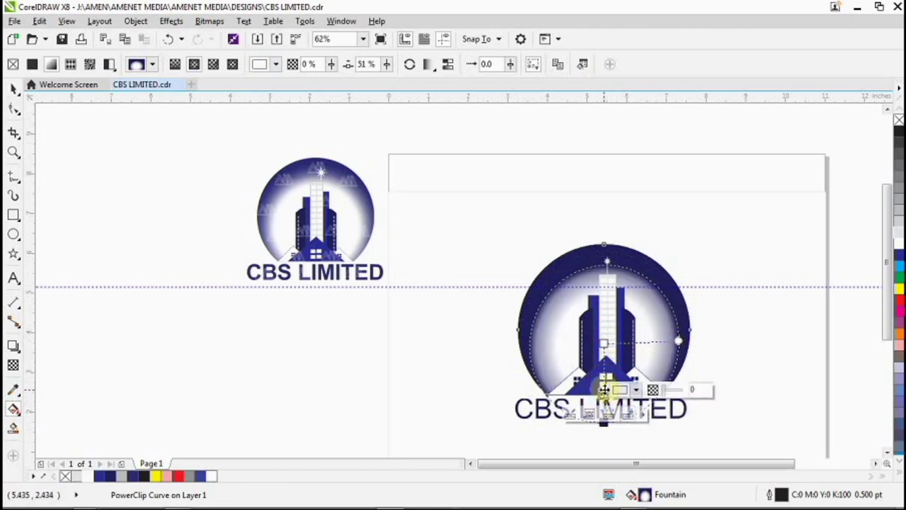
{"action": "left_click", "coordinate": [736, 336]}
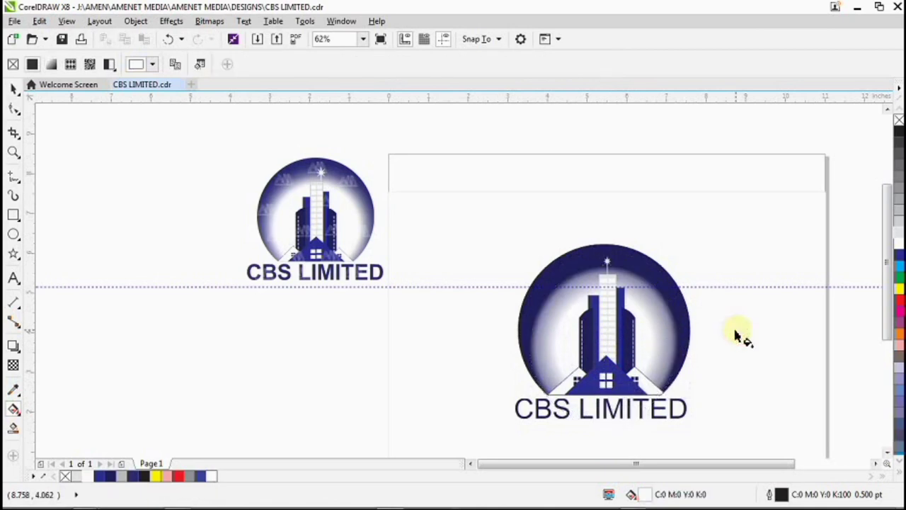
Step: Raise the fountain fill's centre to enlarge its ellipse and shift the whole fill slightly downward, undoing an ellipse-width change
{"action": "scroll", "coordinate": [736, 336], "scroll_direction": "down", "scroll_amount": 2}
{"action": "scroll", "coordinate": [736, 336], "scroll_direction": "up", "scroll_amount": 2}
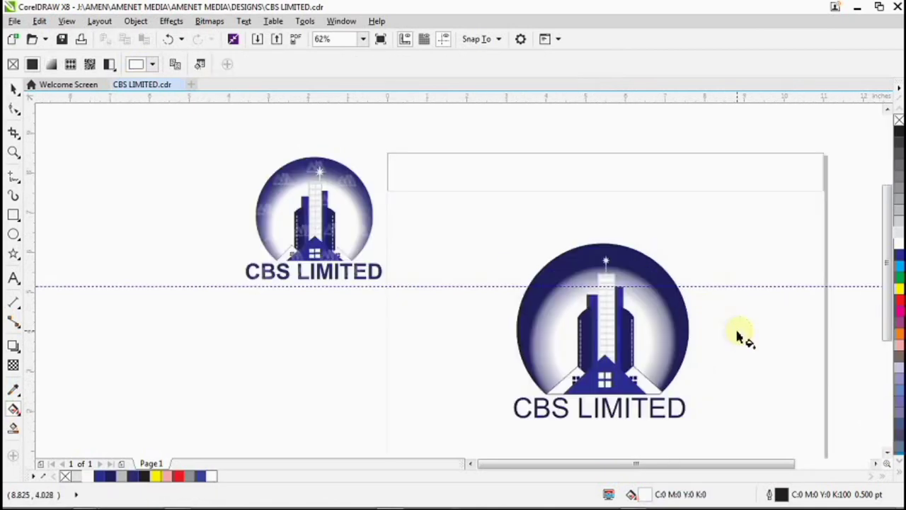
{"action": "left_click", "coordinate": [669, 334]}
{"action": "mouse_move", "coordinate": [680, 342]}
{"action": "left_mouse_down"}
{"action": "mouse_move", "coordinate": [683, 356]}
{"action": "mouse_move", "coordinate": [681, 336]}
{"action": "left_mouse_up"}
{"action": "key", "text": "ctrl+z"}
{"action": "left_click_drag", "start_coordinate": [602, 342], "coordinate": [605, 336]}
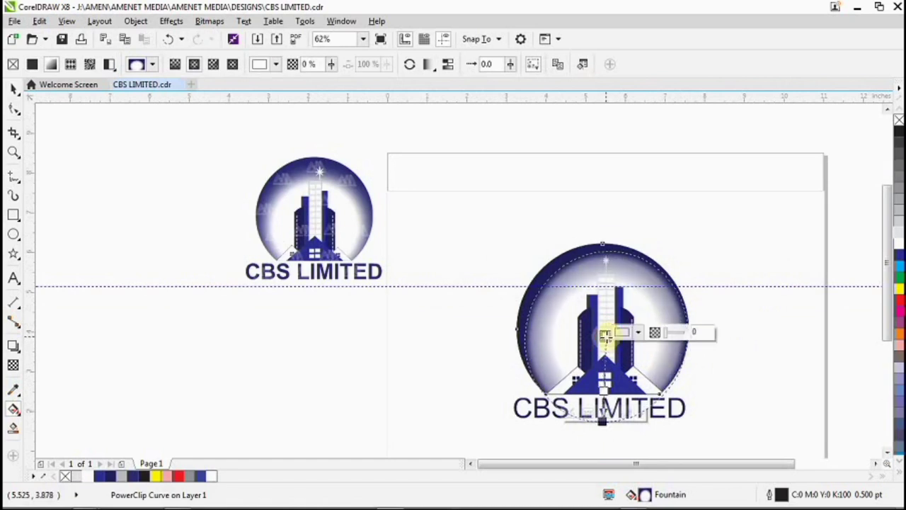
{"action": "left_click", "coordinate": [601, 354]}
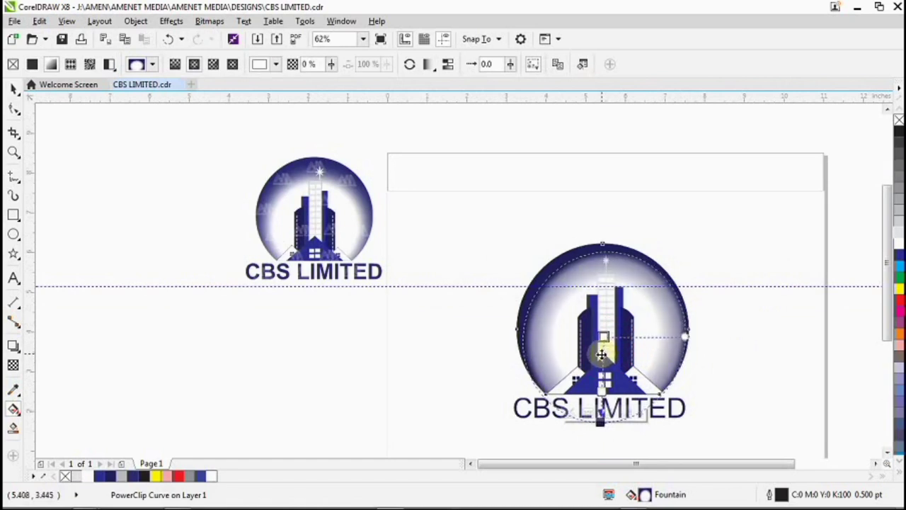
{"action": "left_click", "coordinate": [601, 353]}
{"action": "left_click_drag", "start_coordinate": [601, 355], "coordinate": [601, 362]}
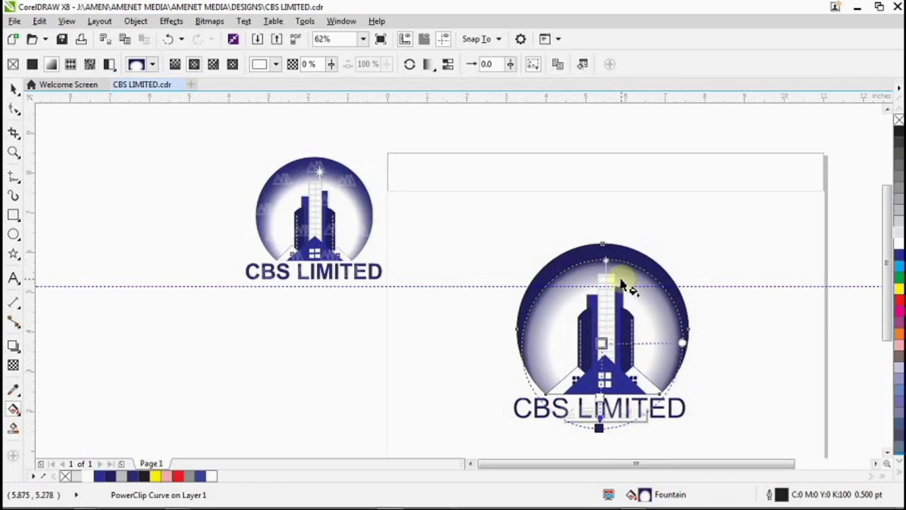
{"action": "left_click", "coordinate": [660, 251]}
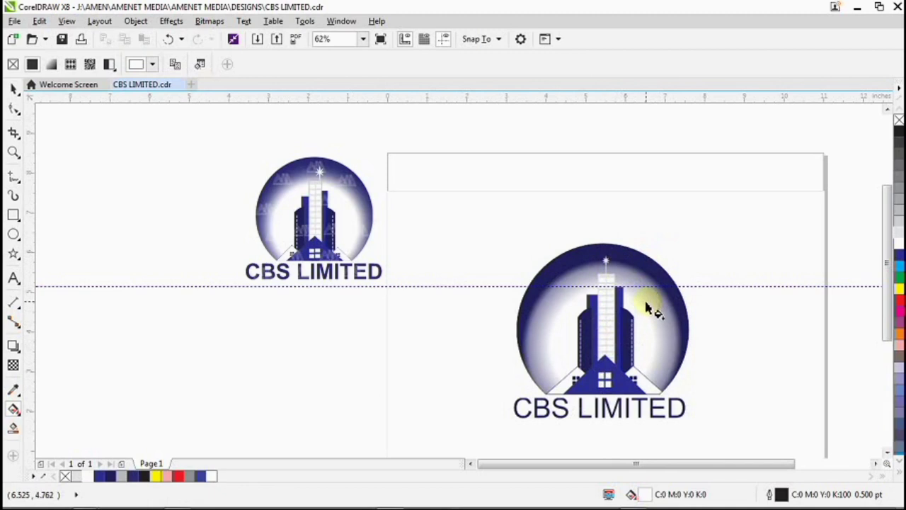
Step: Fine-tune the position of the white colour stop in the circle's fountain fill
{"action": "left_click", "coordinate": [608, 340]}
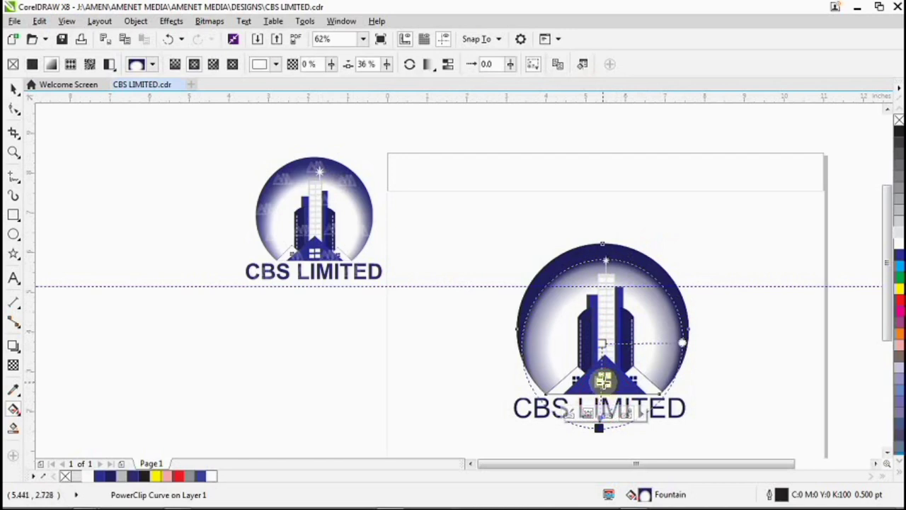
{"action": "left_click", "coordinate": [600, 381]}
{"action": "left_click_drag", "start_coordinate": [600, 380], "coordinate": [602, 384]}
{"action": "left_click", "coordinate": [779, 239]}
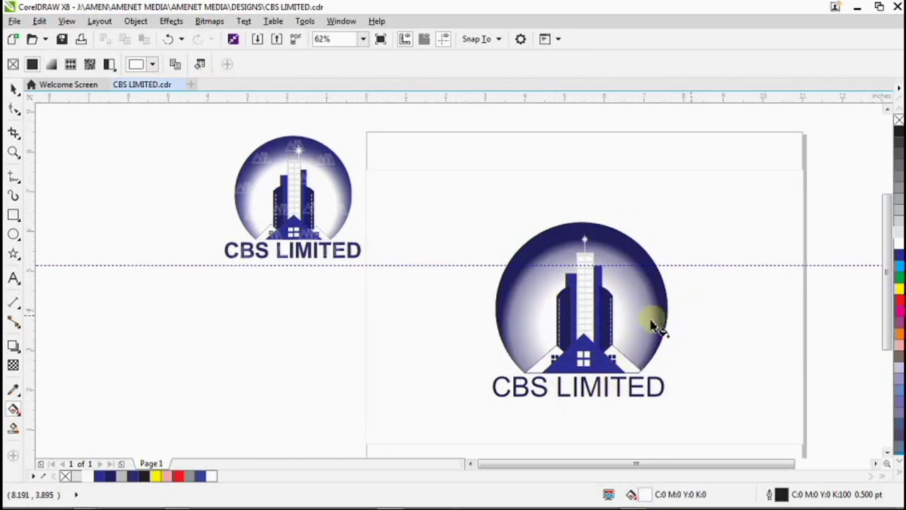
Step: Compare the recreated logo with the CBS LIMITED 2.0.1 reference image in Windows Photo Viewer, then return to CorelDRAW
{"action": "key", "text": "space"}
{"action": "key", "text": "space"}
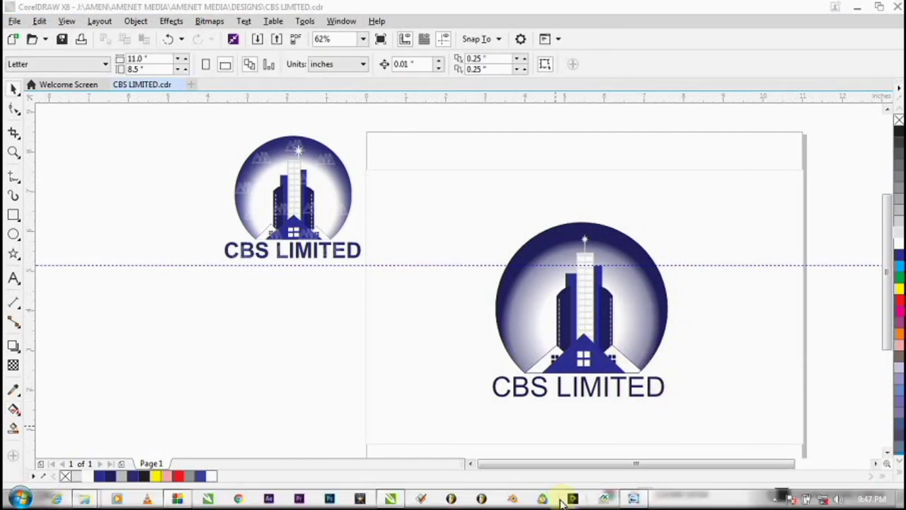
{"action": "left_click", "coordinate": [648, 504]}
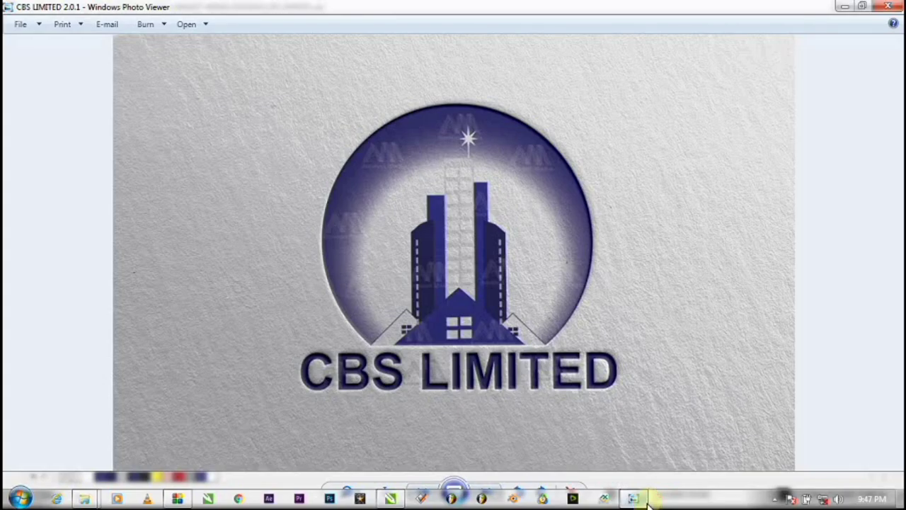
{"action": "left_click", "coordinate": [648, 499]}
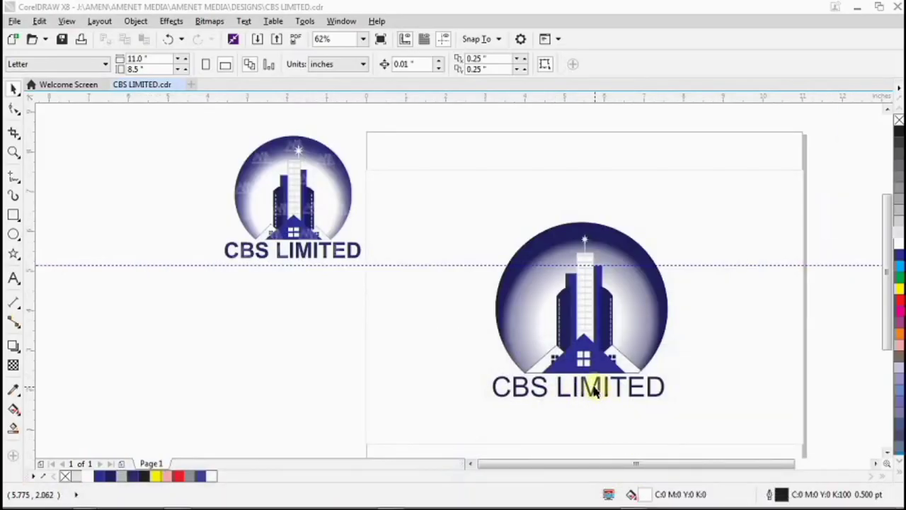
Step: Give the CBS LIMITED text a navy hairline outline matching its fill, C100 M98 Y25 K31
{"action": "left_click", "coordinate": [594, 392]}
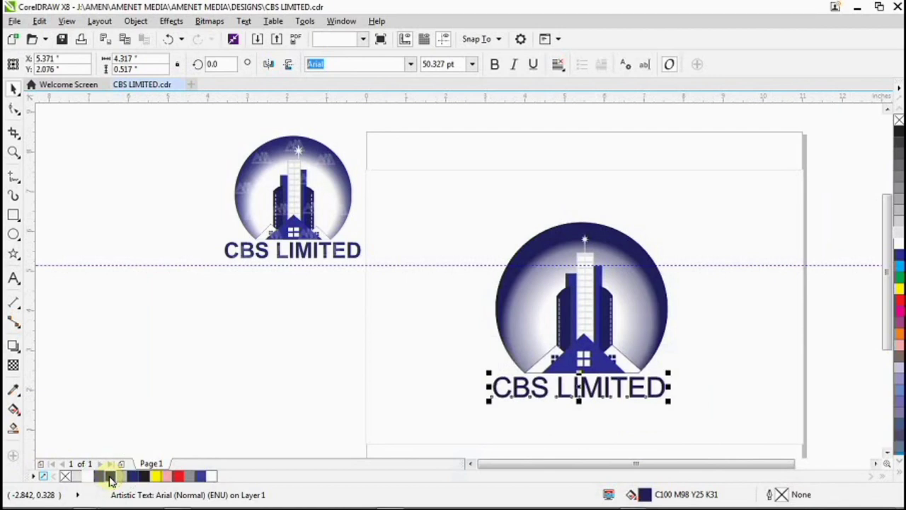
{"action": "right_click", "coordinate": [109, 477]}
{"action": "left_click", "coordinate": [439, 436]}
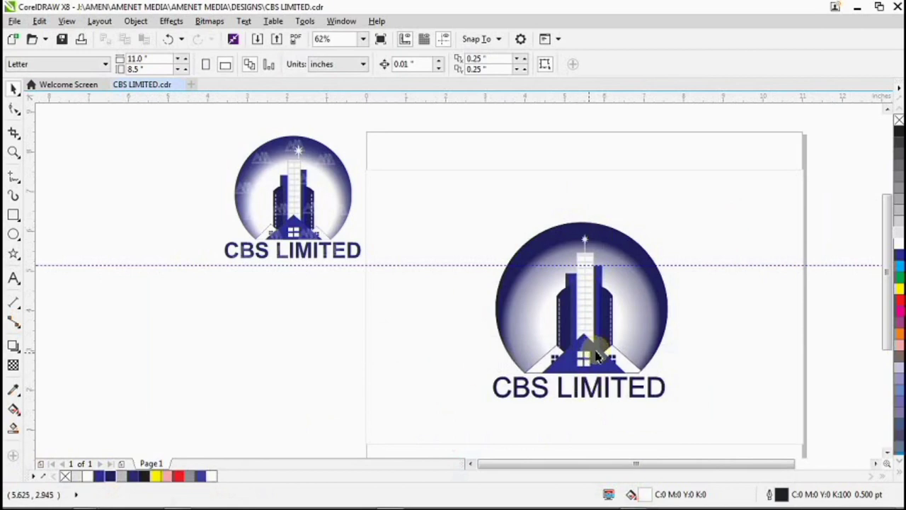
Step: Move the circle and company name from page 1 onto a newly added second page
{"action": "left_click_drag", "start_coordinate": [841, 191], "coordinate": [444, 433]}
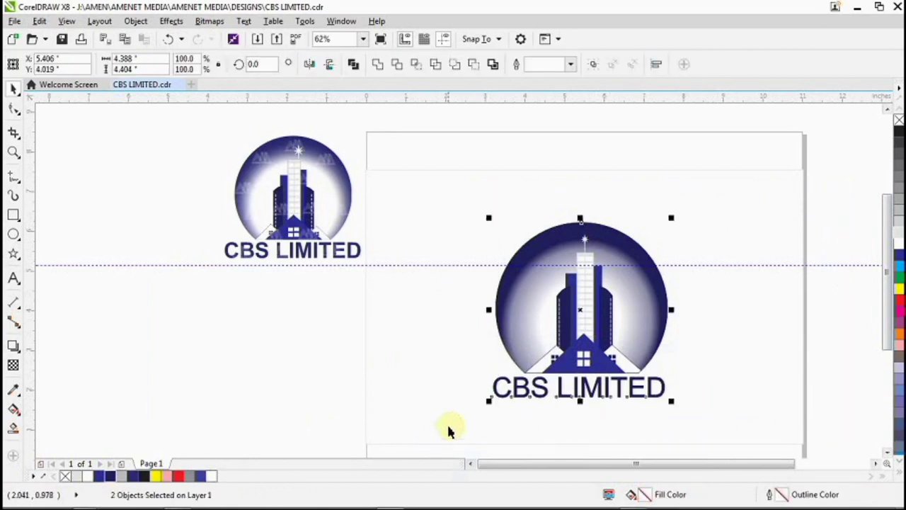
{"action": "key", "text": "Delete"}
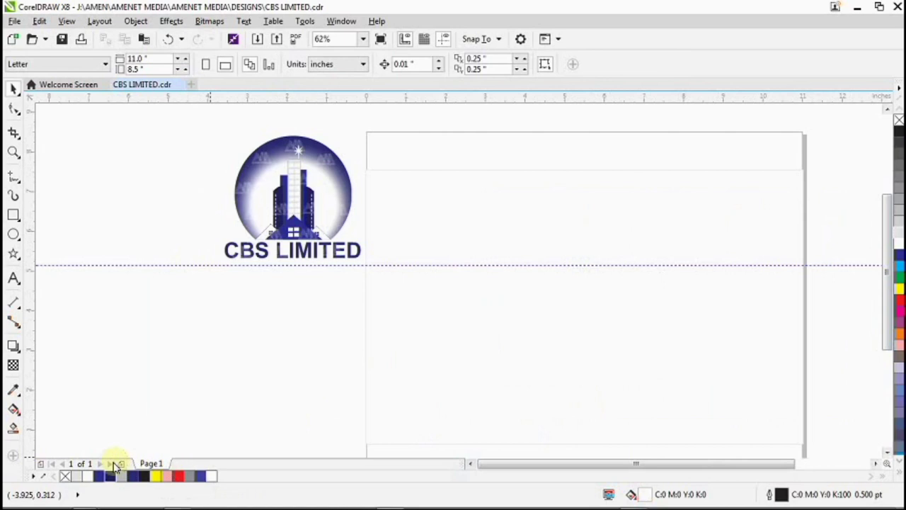
{"action": "left_click", "coordinate": [122, 465]}
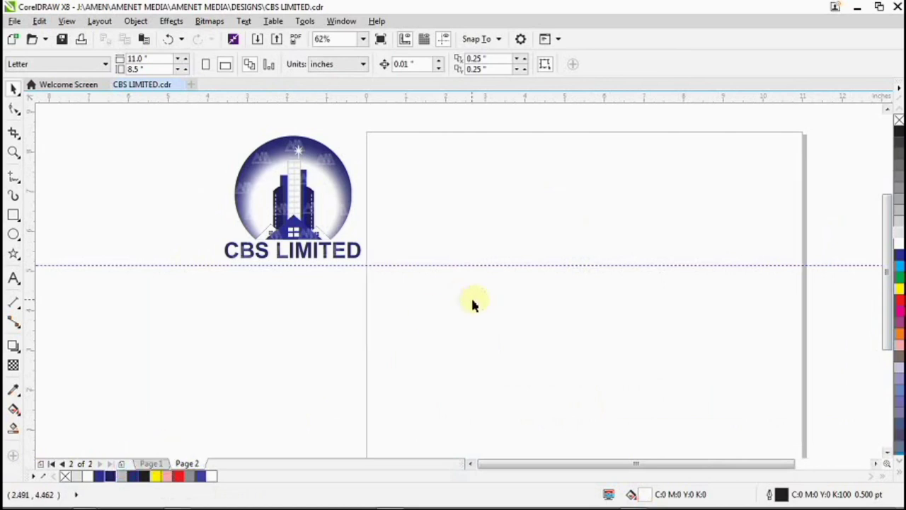
{"action": "key", "text": "ctrl+v"}
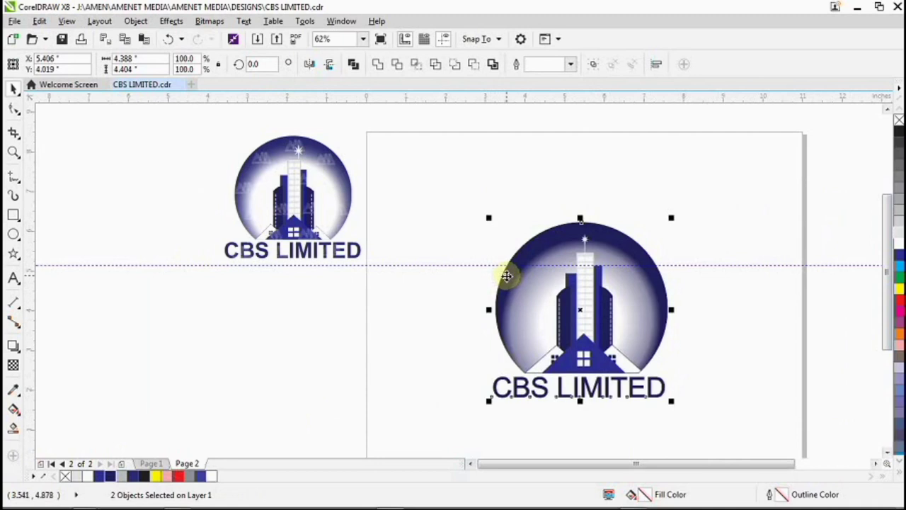
Step: Centre the company name horizontally under the circle and group the two objects together
{"action": "key", "text": "ctrl+g"}
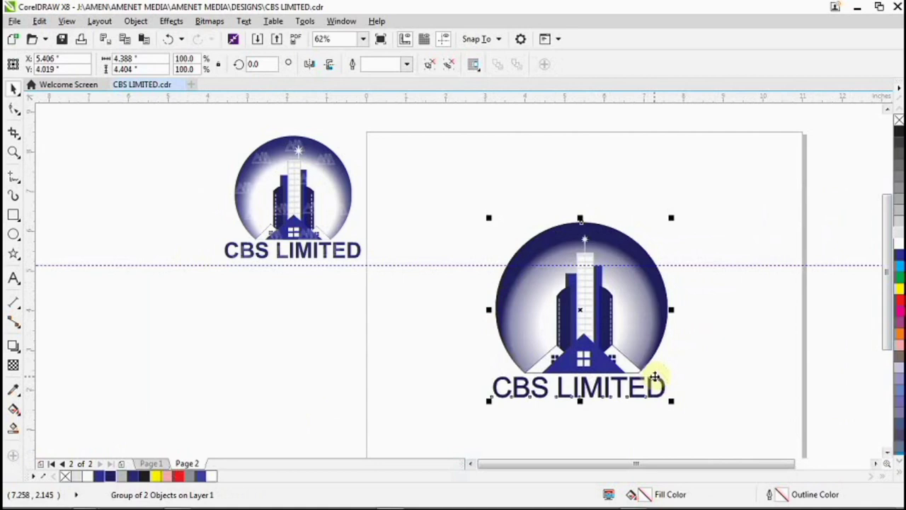
{"action": "key", "text": "ctrl+u"}
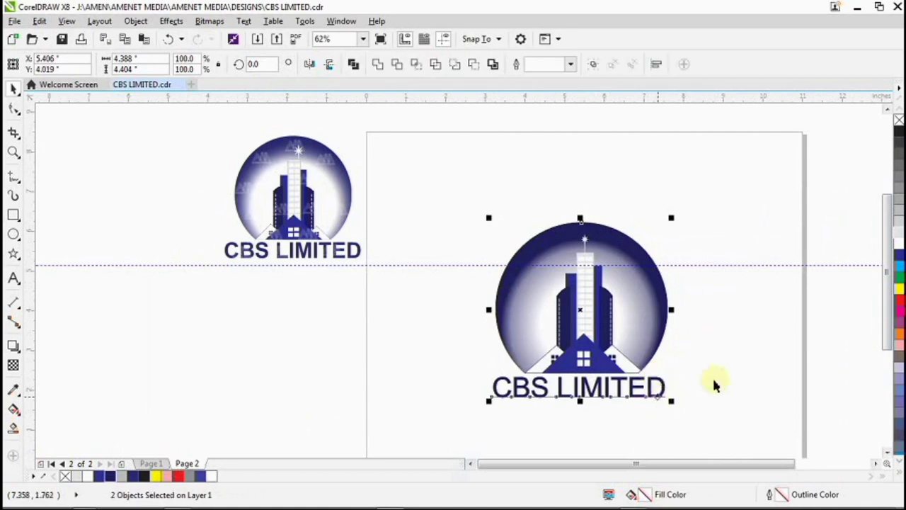
{"action": "left_click", "coordinate": [587, 418]}
{"action": "left_click", "coordinate": [598, 388]}
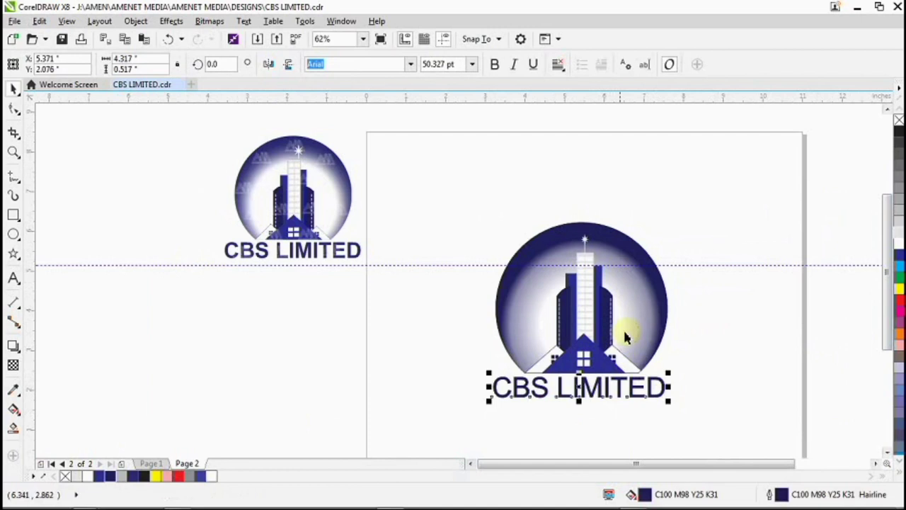
{"action": "left_click", "coordinate": [627, 325], "text": "shift"}
{"action": "key", "text": "c"}
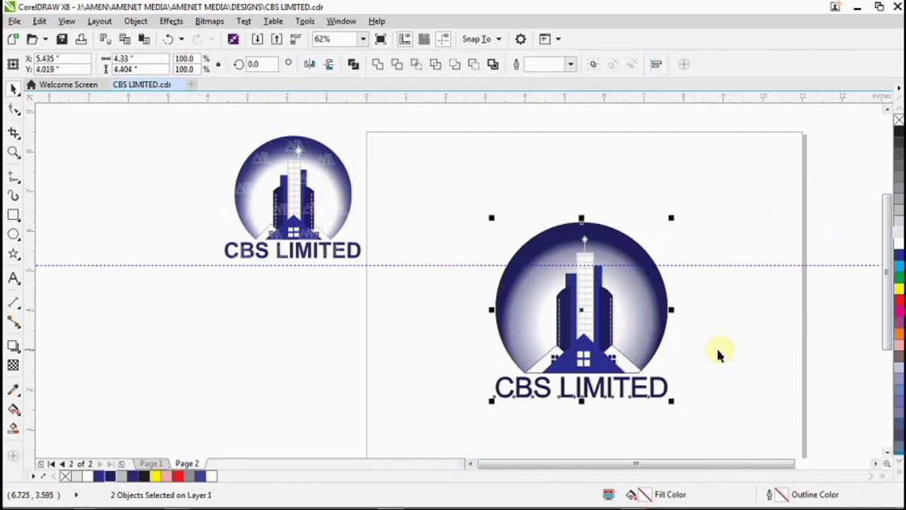
{"action": "key", "text": "ctrl+g"}
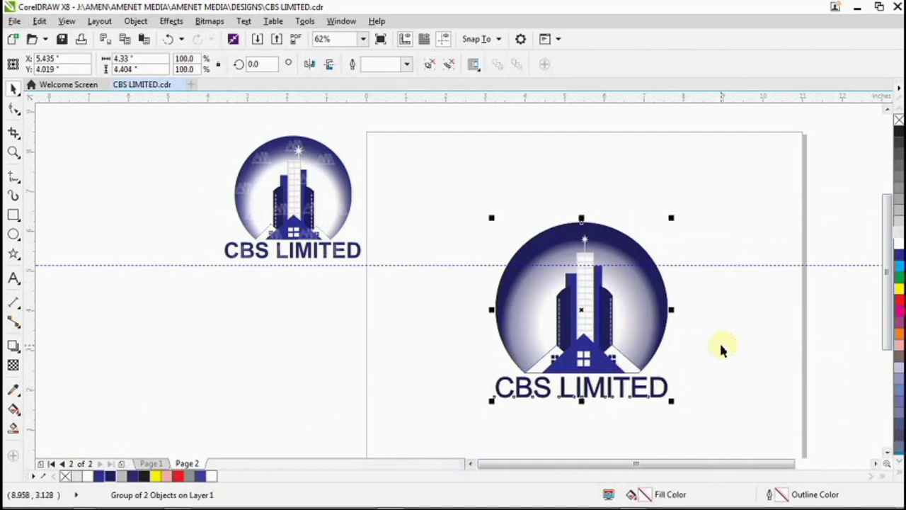
{"action": "left_click", "coordinate": [719, 341]}
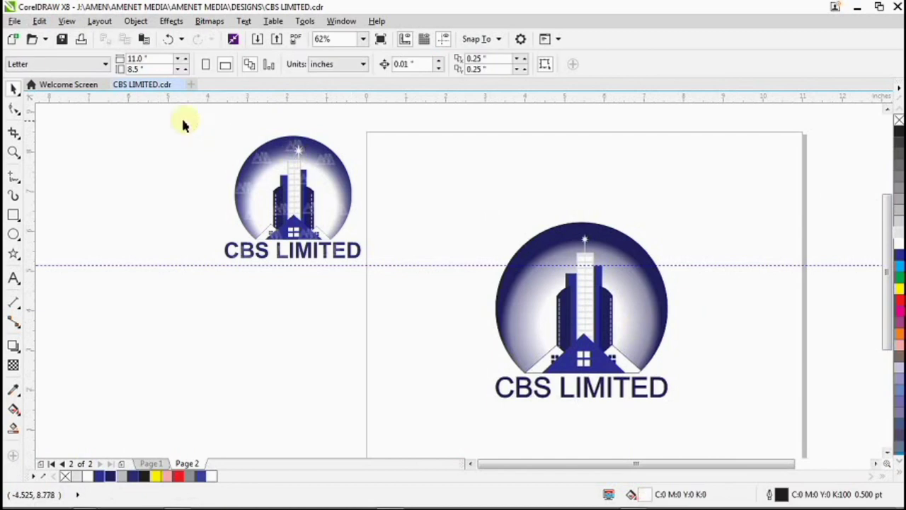
Step: Export only the grouped circle and company name to the Desktop as a PSD named CBS LIMITED new
{"action": "left_click_drag", "start_coordinate": [841, 184], "coordinate": [453, 441]}
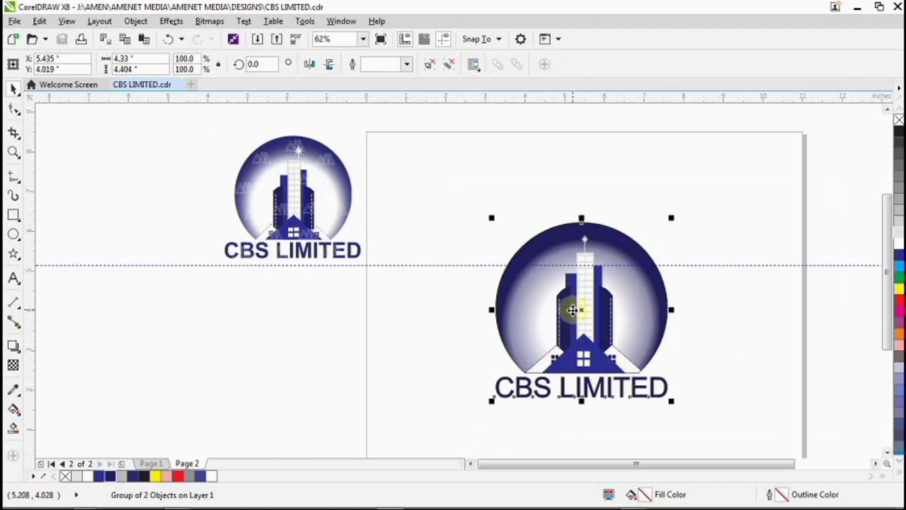
{"action": "key", "text": "ctrl+e"}
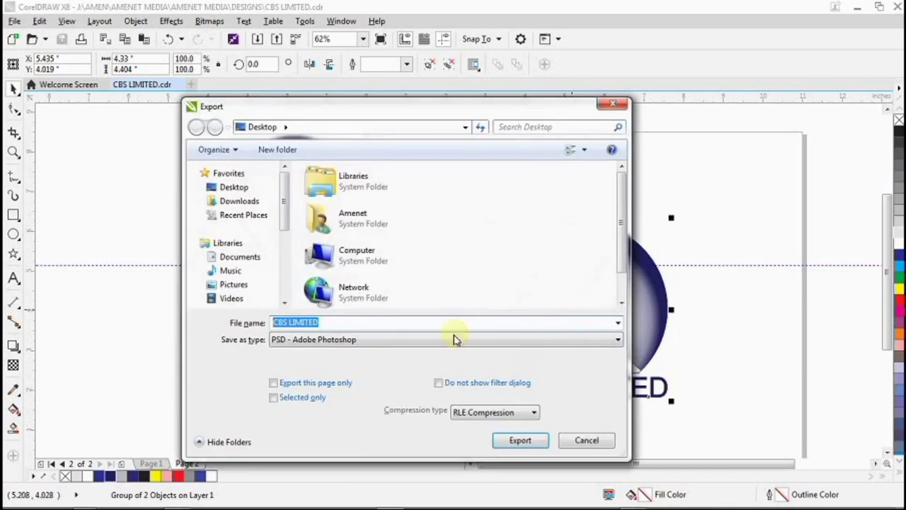
{"action": "left_click", "coordinate": [324, 322]}
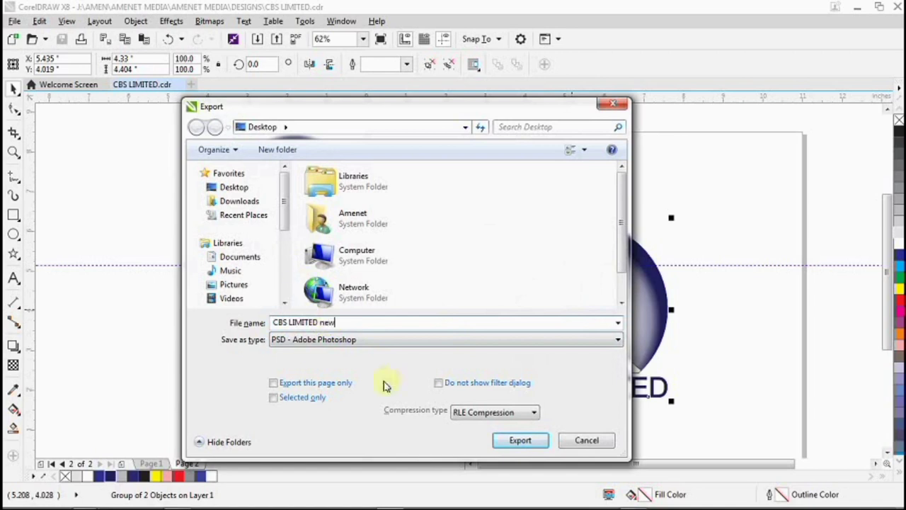
{"action": "left_click", "coordinate": [513, 440]}
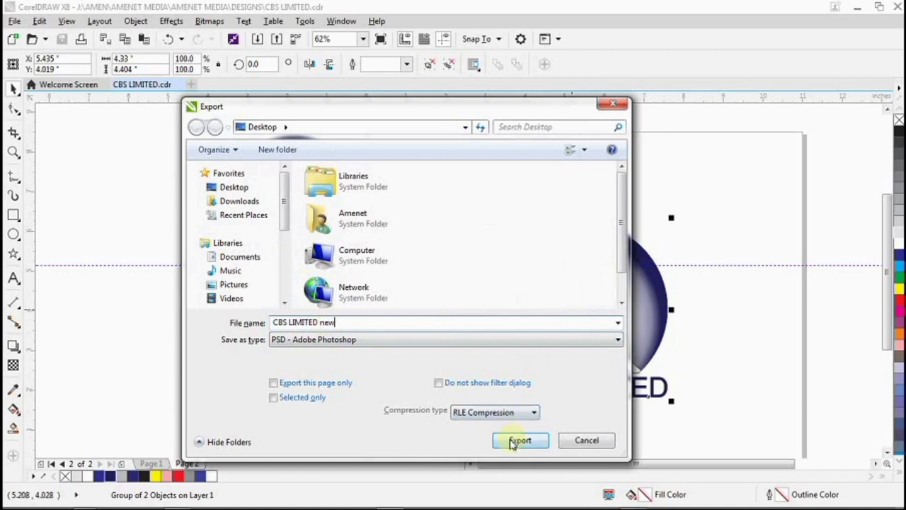
{"action": "left_click", "coordinate": [273, 398]}
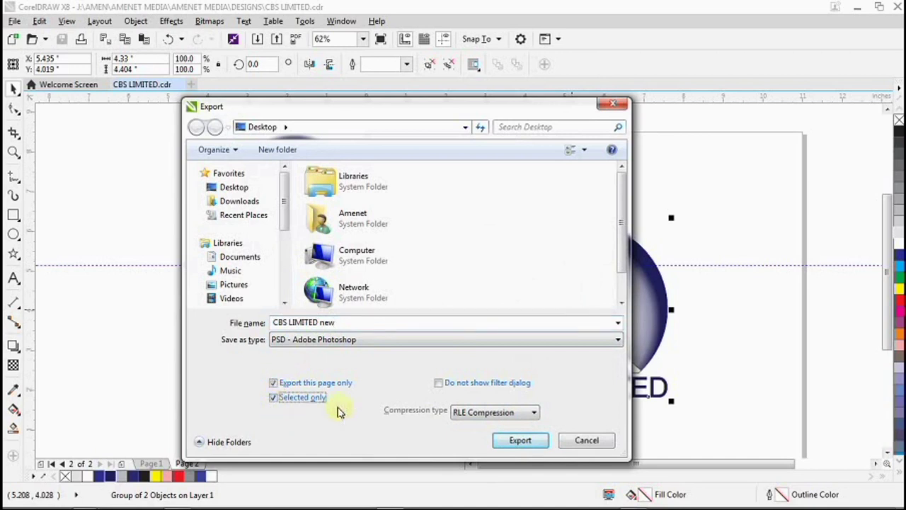
{"action": "left_click", "coordinate": [505, 442]}
{"action": "left_click", "coordinate": [480, 409]}
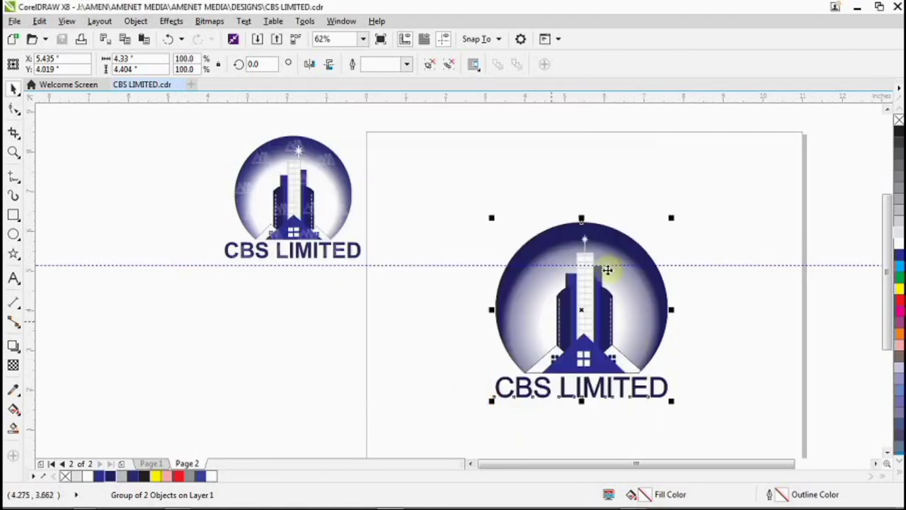
Step: Switch to the Windows Explorer window and open the MOCKUPS folder on drive J:
{"action": "left_click", "coordinate": [858, 8]}
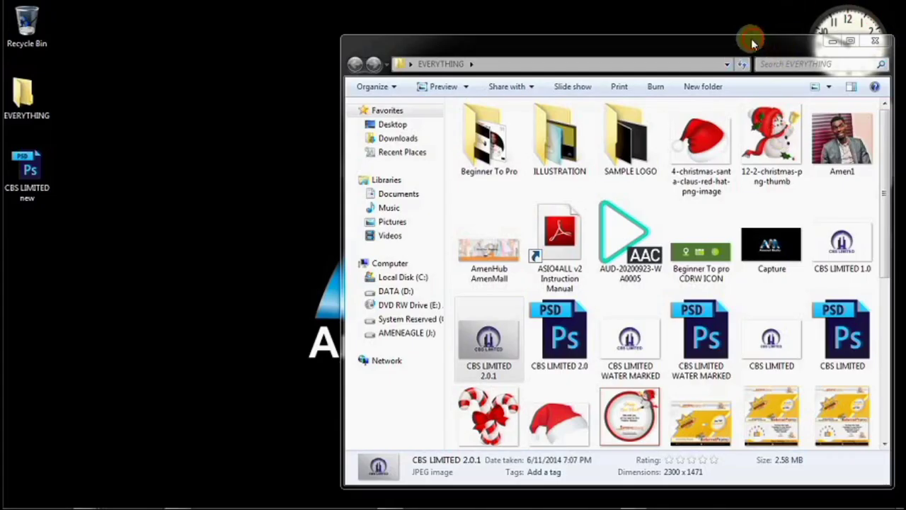
{"action": "left_click_drag", "start_coordinate": [768, 42], "coordinate": [646, 31]}
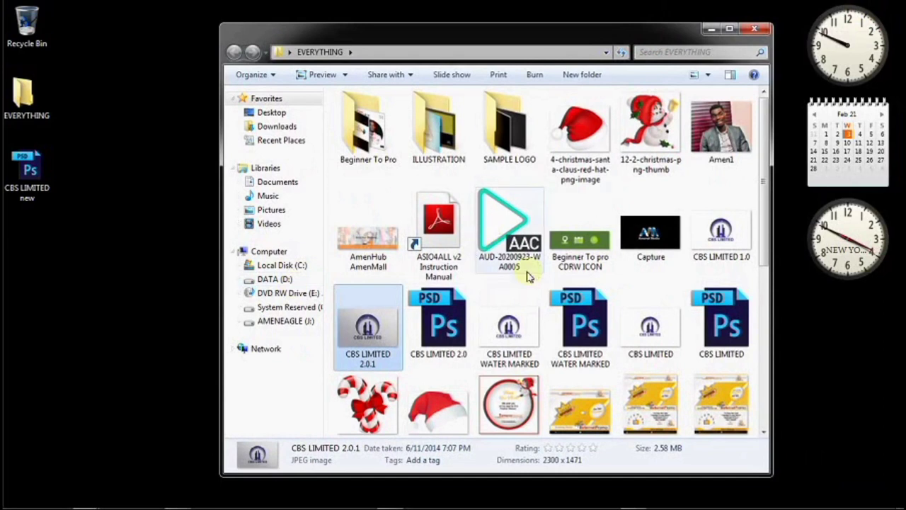
{"action": "left_click", "coordinate": [286, 321]}
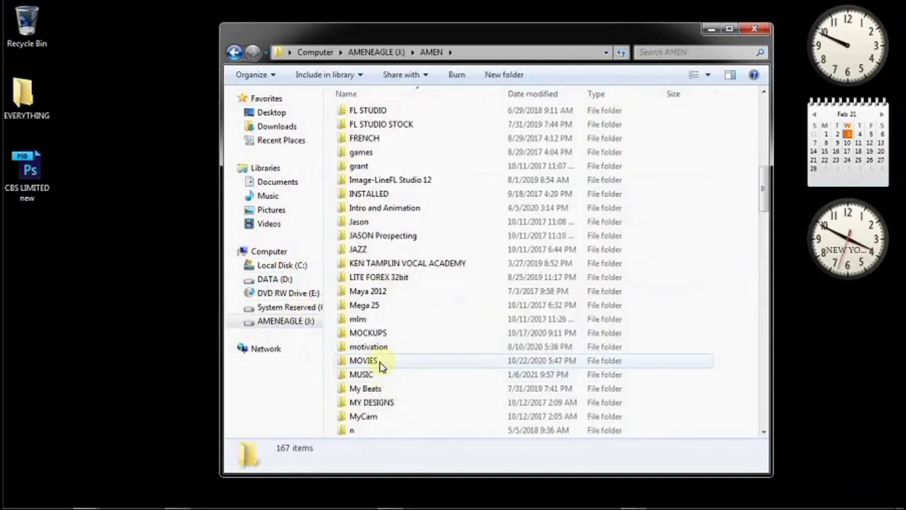
{"action": "left_click", "coordinate": [382, 335]}
{"action": "double_click", "coordinate": [383, 336]}
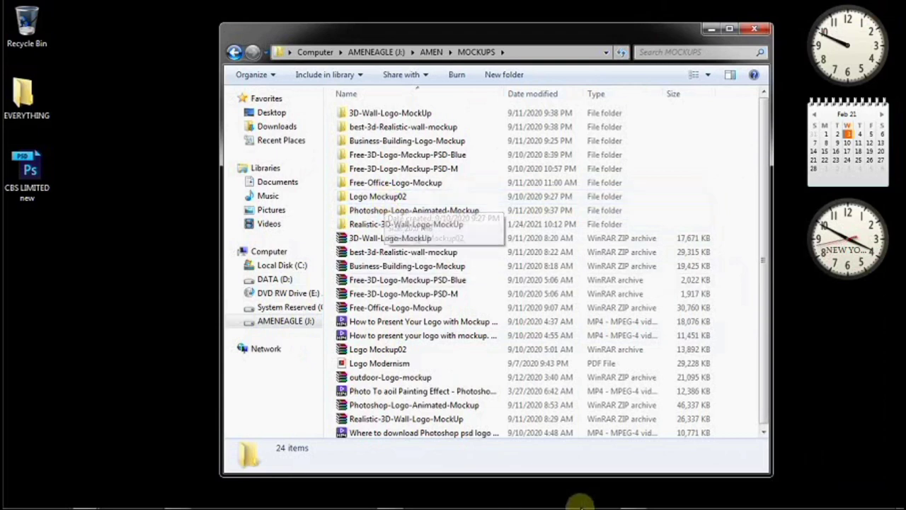
Step: Check the CBS LIMITED 2.0.1 reference image, then open the Logo Mockup02 PSD from its folder in Photoshop
{"action": "left_click", "coordinate": [633, 494]}
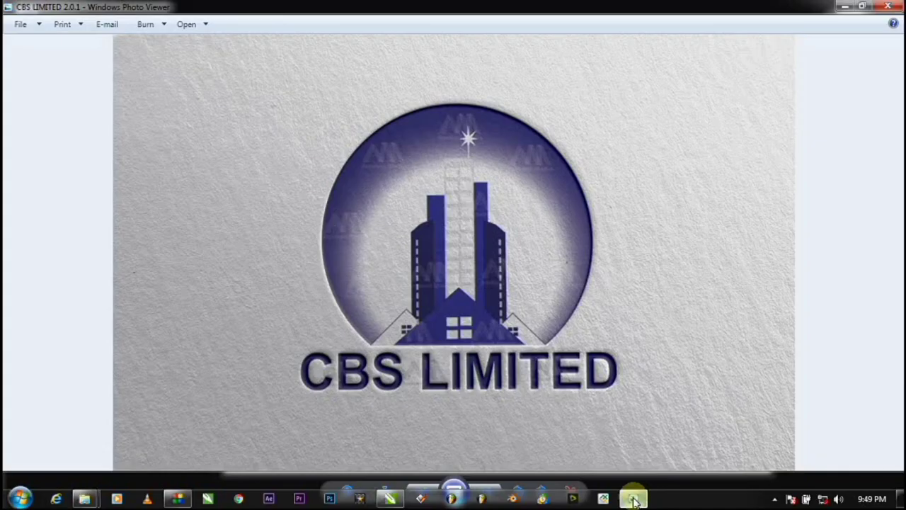
{"action": "left_click", "coordinate": [844, 6]}
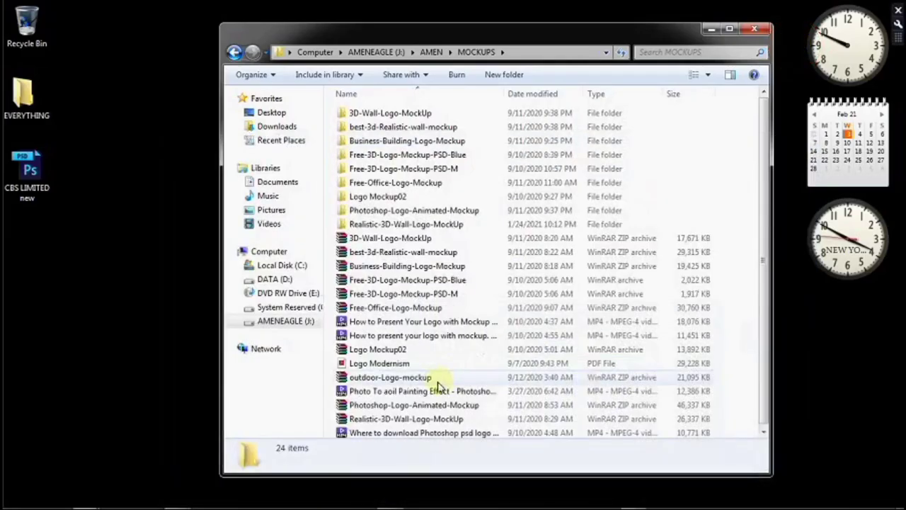
{"action": "double_click", "coordinate": [382, 196]}
{"action": "double_click", "coordinate": [397, 160]}
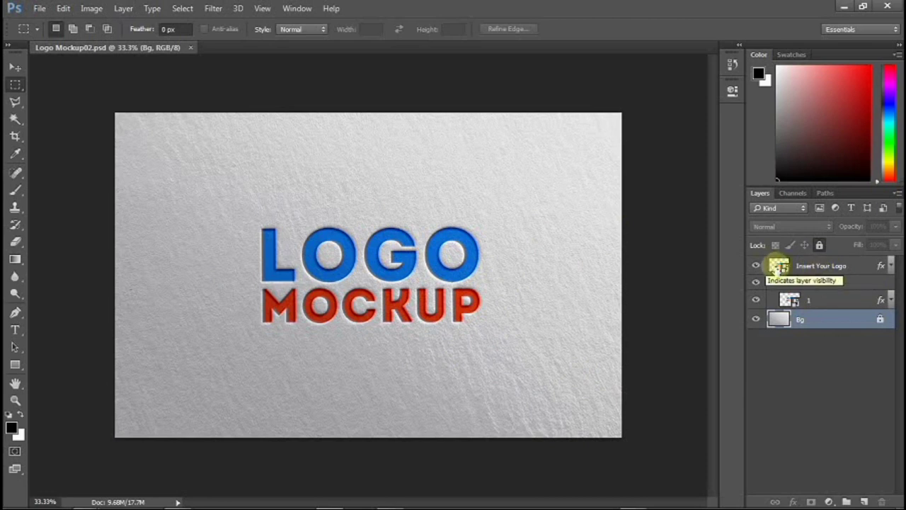
Step: Open the contents of the Insert Your Logo smart object and place the CBS LIMITED new PSD from the desktop in it
{"action": "double_click", "coordinate": [810, 268]}
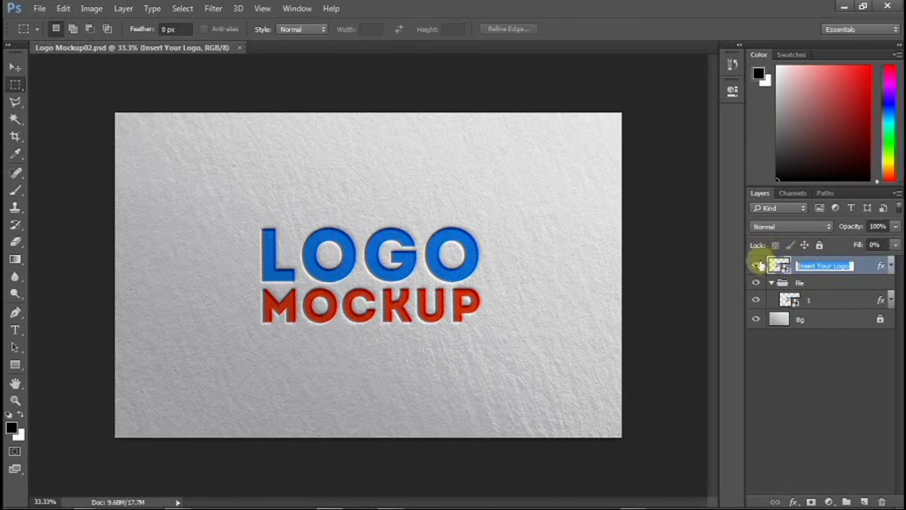
{"action": "double_click", "coordinate": [779, 266]}
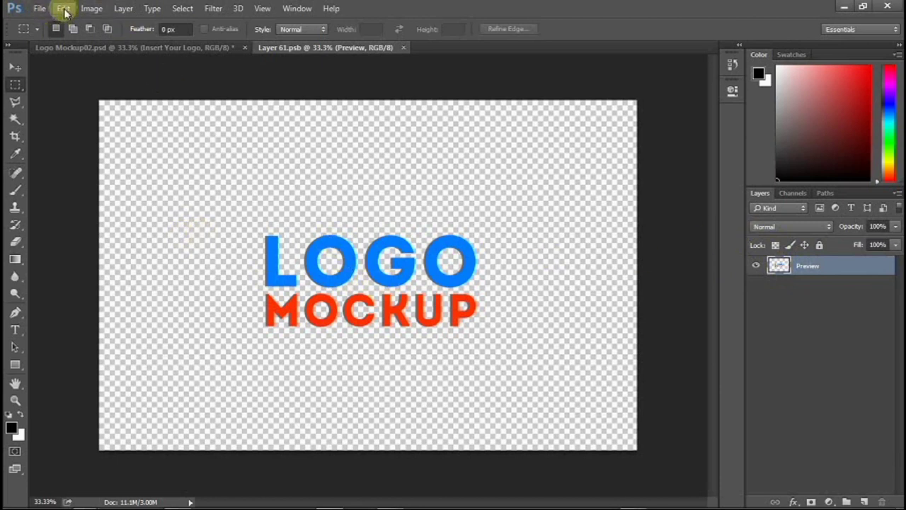
{"action": "left_click", "coordinate": [40, 9]}
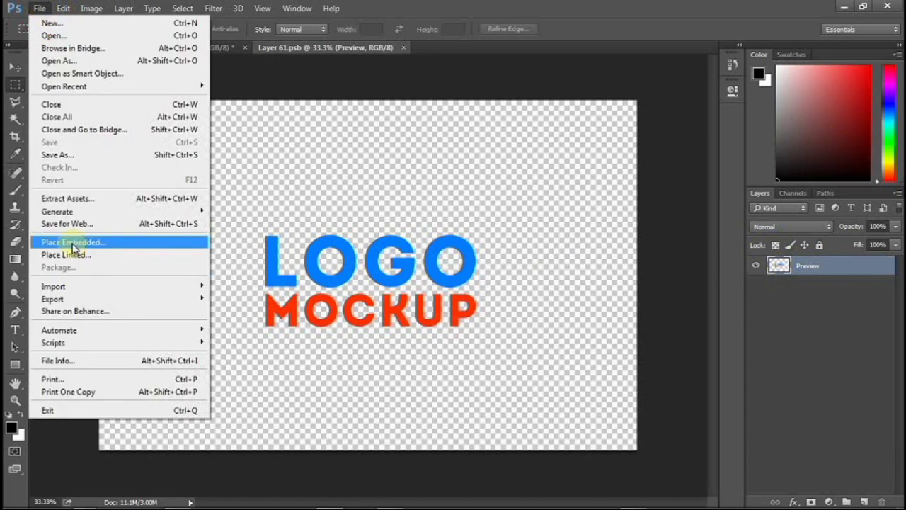
{"action": "left_click", "coordinate": [846, 10]}
{"action": "left_click", "coordinate": [846, 10]}
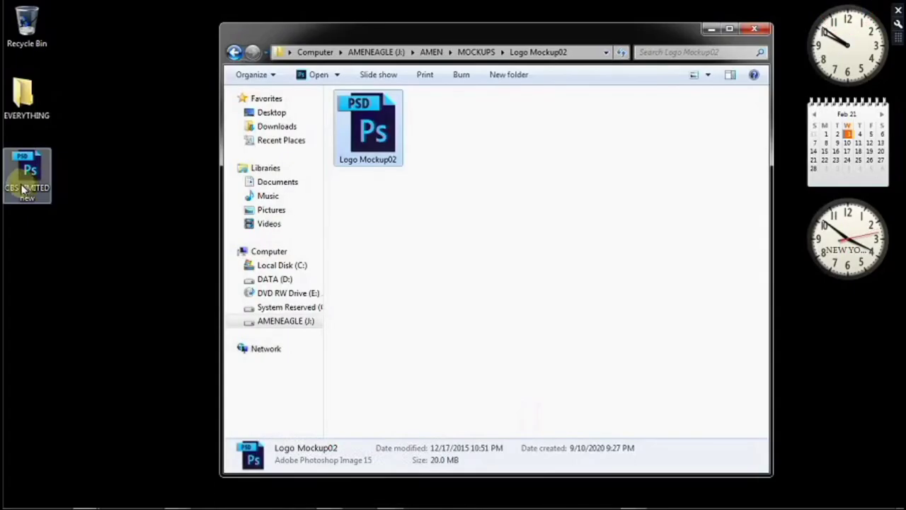
{"action": "left_click_drag", "start_coordinate": [28, 174], "coordinate": [343, 470]}
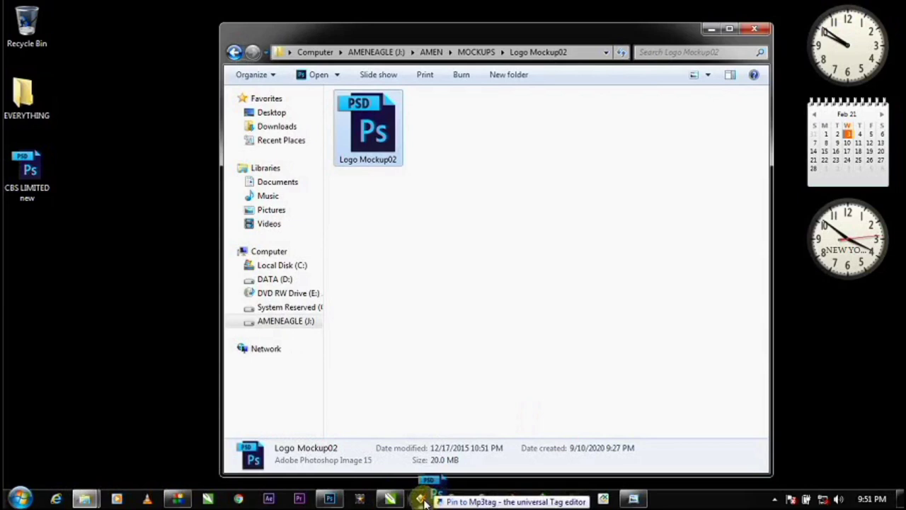
{"action": "left_click", "coordinate": [329, 499]}
{"action": "left_click_drag", "start_coordinate": [384, 311], "coordinate": [384, 310]}
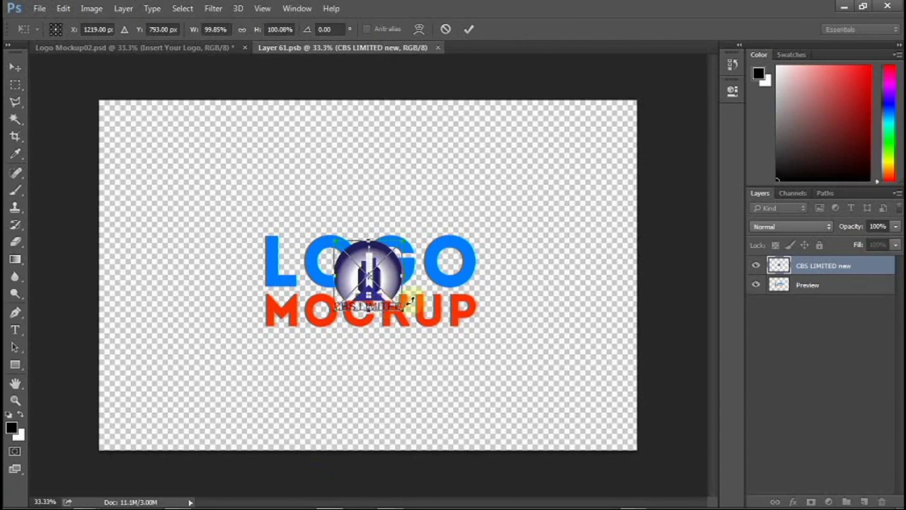
Step: Scale the placed CBS LIMITED logo to about 286% so it sits over the middle of the canvas, and commit the transform
{"action": "left_click_drag", "start_coordinate": [404, 233], "coordinate": [481, 215]}
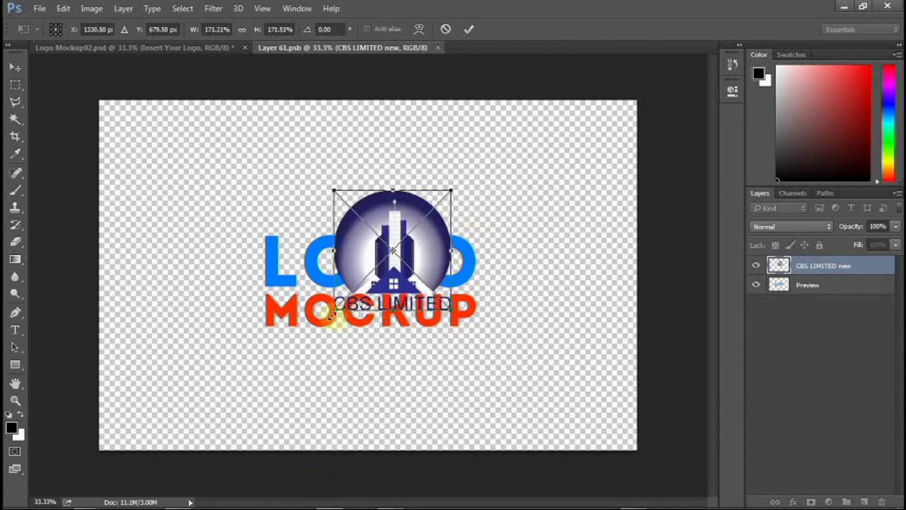
{"action": "left_click_drag", "start_coordinate": [332, 310], "coordinate": [269, 356]}
{"action": "left_click_drag", "start_coordinate": [452, 364], "coordinate": [458, 372]}
{"action": "left_click_drag", "start_coordinate": [281, 191], "coordinate": [267, 177]}
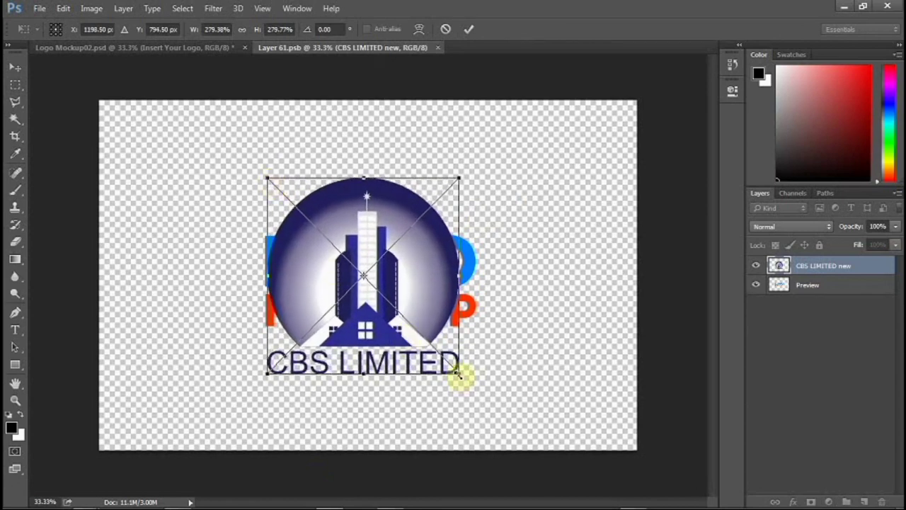
{"action": "left_click_drag", "start_coordinate": [460, 373], "coordinate": [464, 378]}
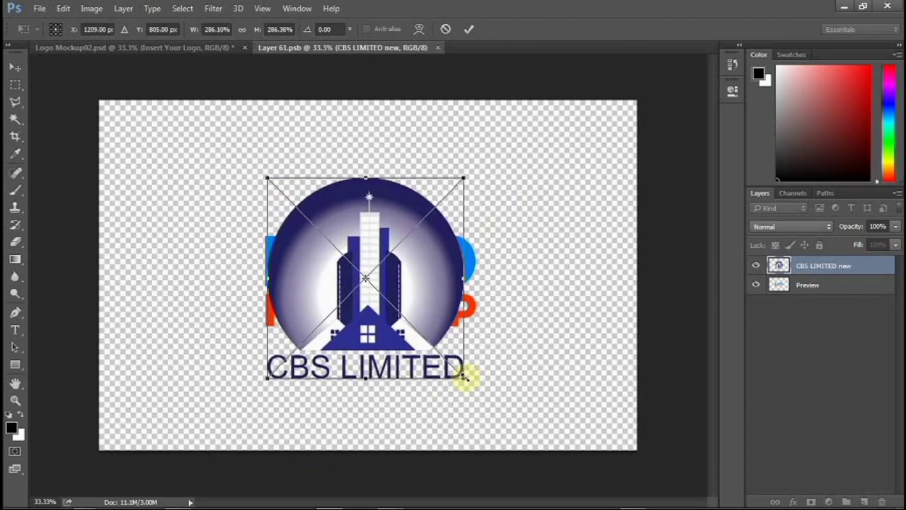
{"action": "left_click", "coordinate": [468, 29]}
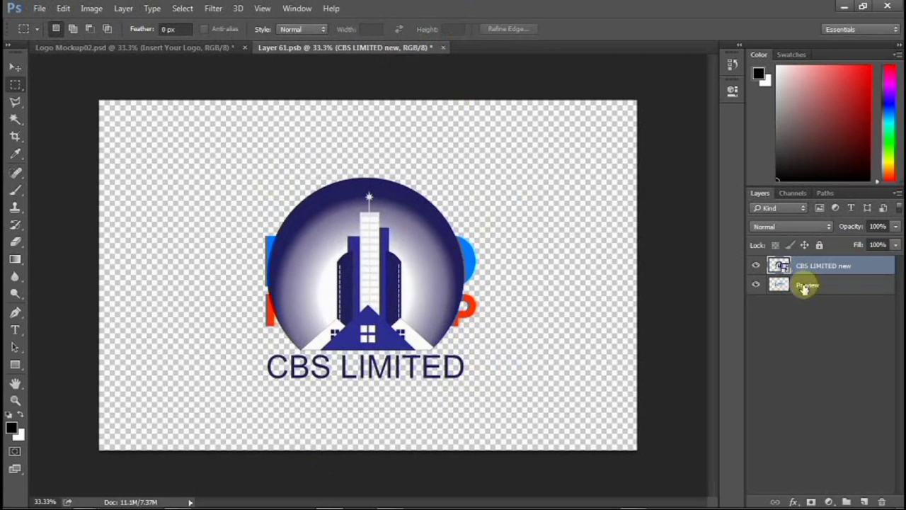
Step: Delete the Preview placeholder layer and close Layer 61.psb, saving its changes back to the mockup
{"action": "left_click_drag", "start_coordinate": [805, 286], "coordinate": [883, 503]}
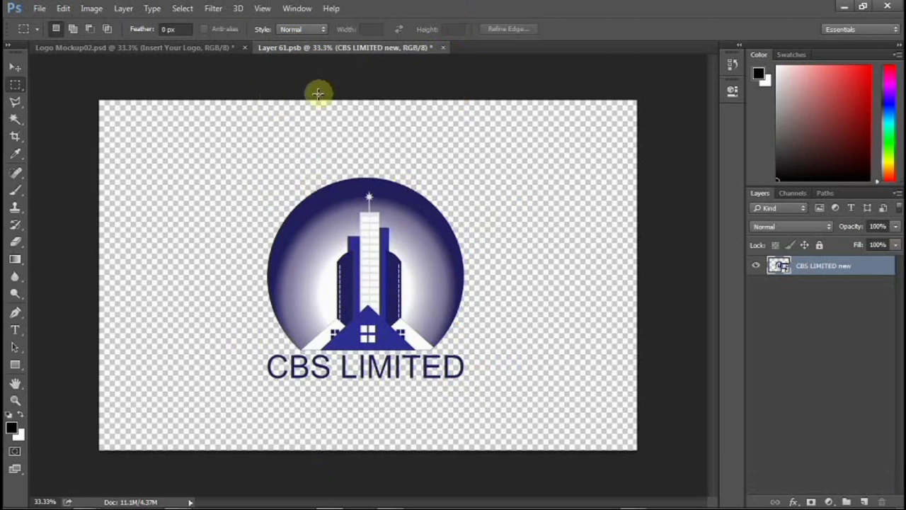
{"action": "left_click", "coordinate": [443, 48]}
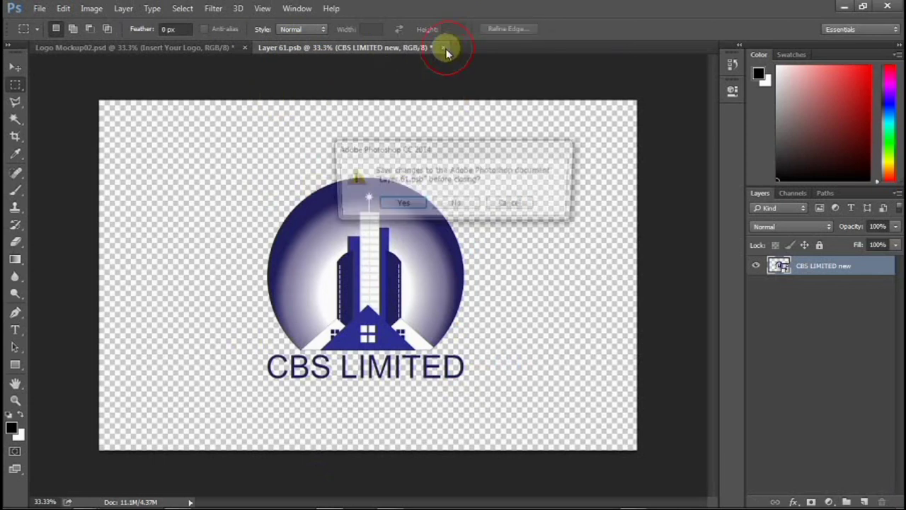
{"action": "left_click", "coordinate": [400, 205]}
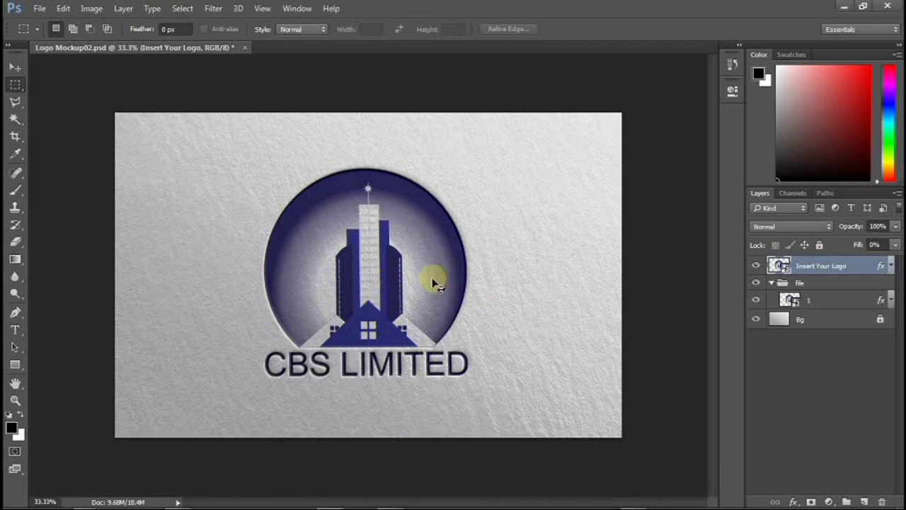
Step: Start saving the mockup under a new name, with the Desktop as location and CBS LIMITED new as file name
{"action": "key", "text": "ctrl+shift+s"}
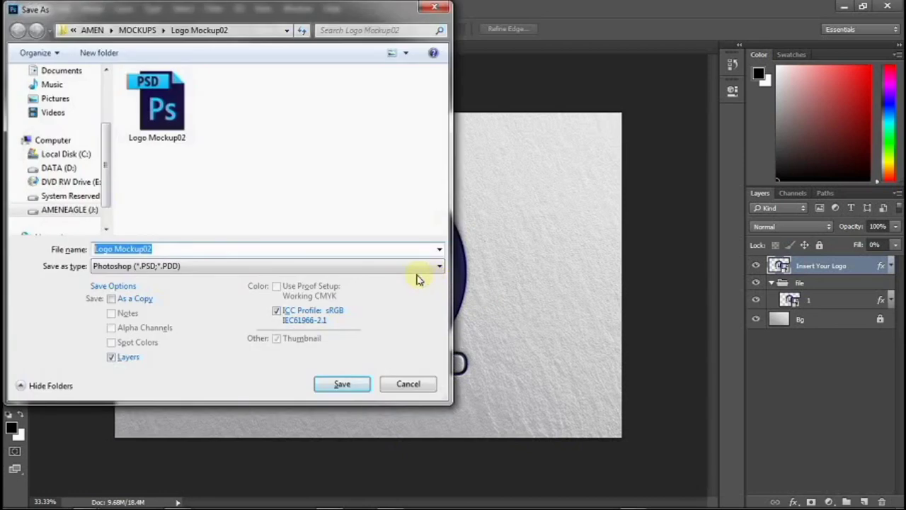
{"action": "left_click", "coordinate": [69, 75]}
{"action": "left_click_drag", "start_coordinate": [107, 122], "coordinate": [110, 77]}
{"action": "left_click", "coordinate": [55, 91]}
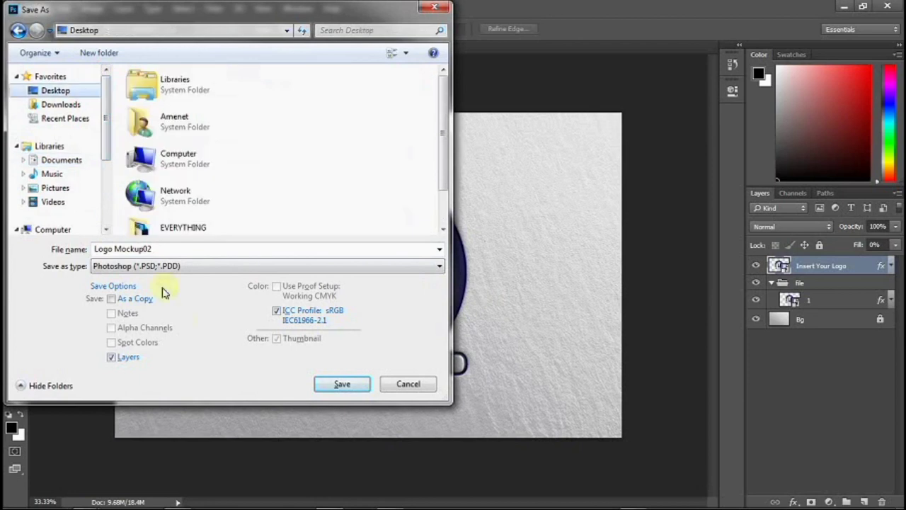
{"action": "left_click", "coordinate": [168, 250]}
{"action": "left_click_drag", "start_coordinate": [170, 250], "coordinate": [99, 250]}
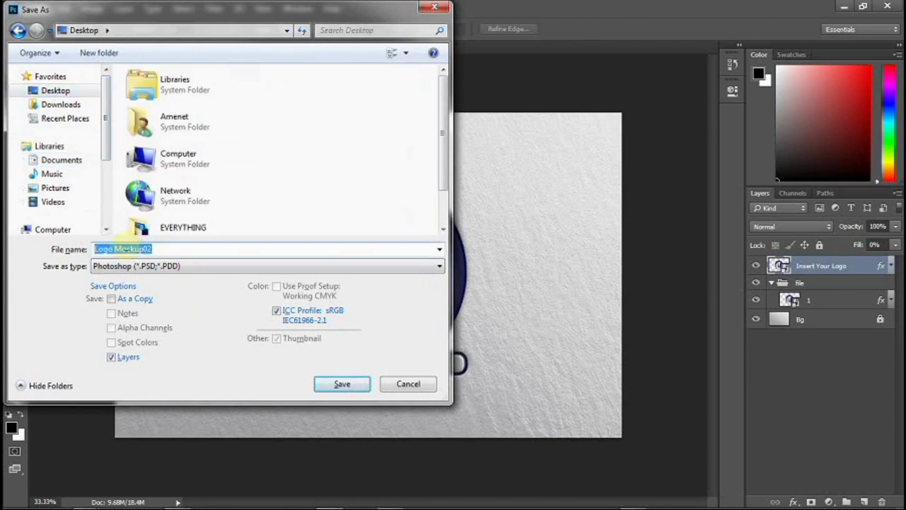
{"action": "type", "text": "cbs"}
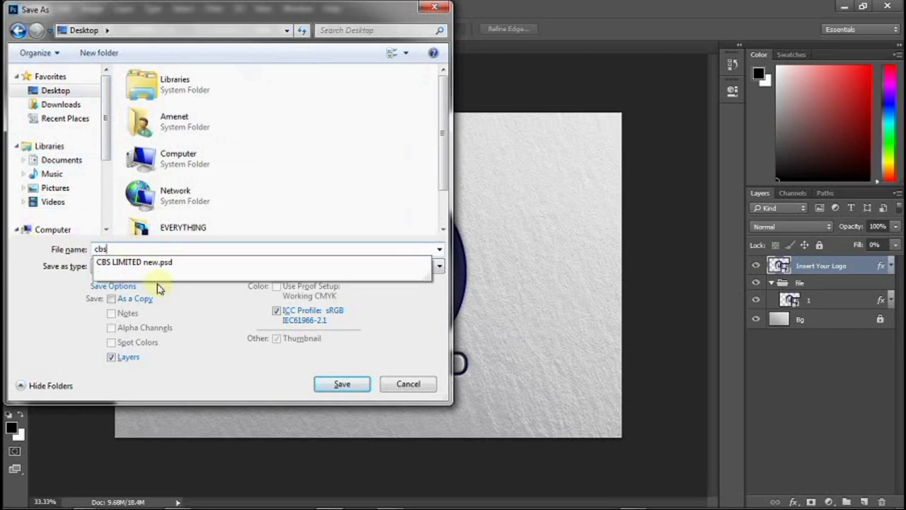
{"action": "left_click", "coordinate": [161, 262]}
Step: Set the file format to JPEG and save the mockup at quality 12, Maximum
{"action": "left_click", "coordinate": [158, 266]}
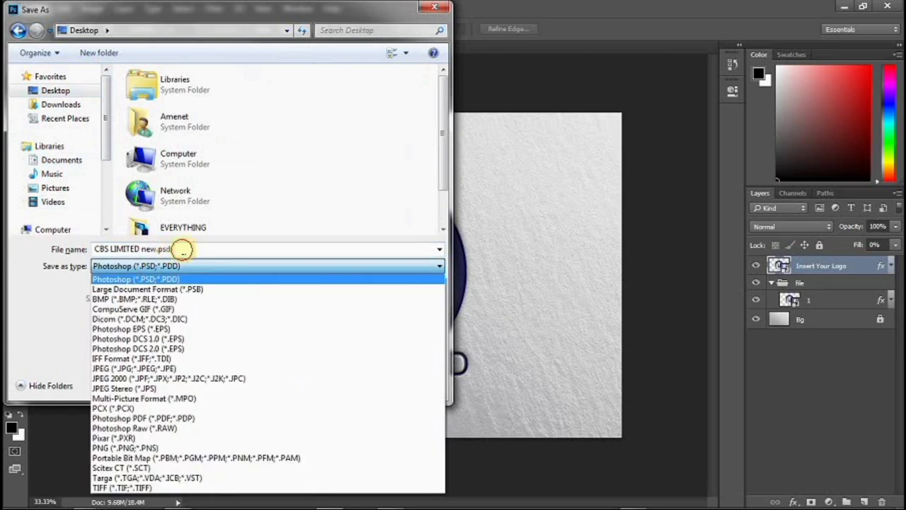
{"action": "left_click", "coordinate": [177, 248]}
{"action": "double_click", "coordinate": [182, 249]}
{"action": "left_click", "coordinate": [163, 266]}
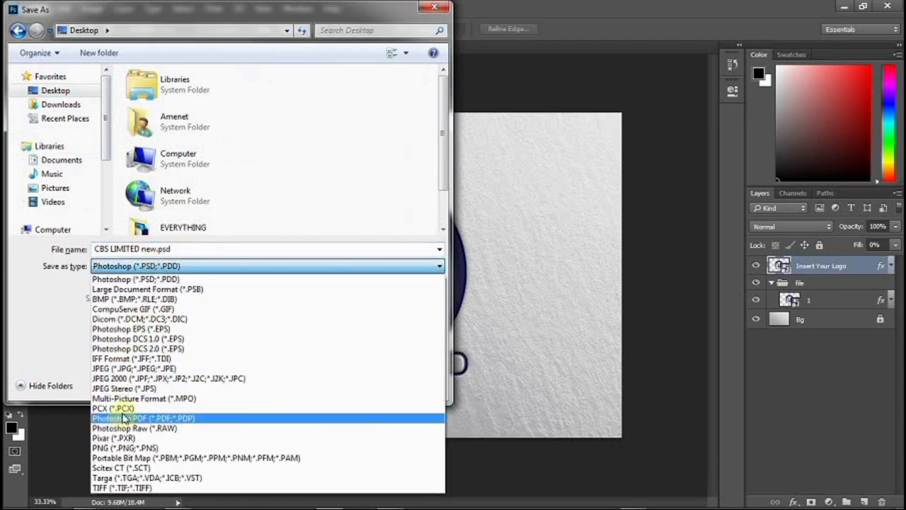
{"action": "left_click", "coordinate": [128, 373]}
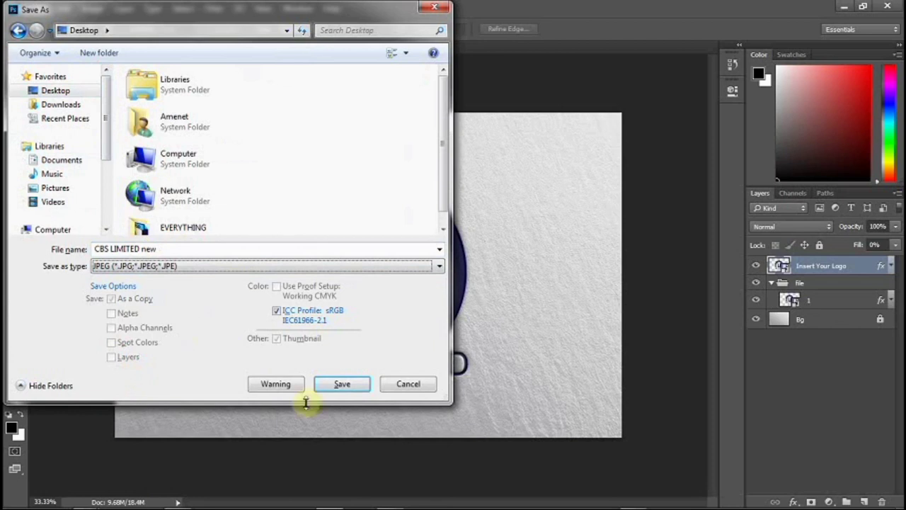
{"action": "left_click", "coordinate": [346, 388]}
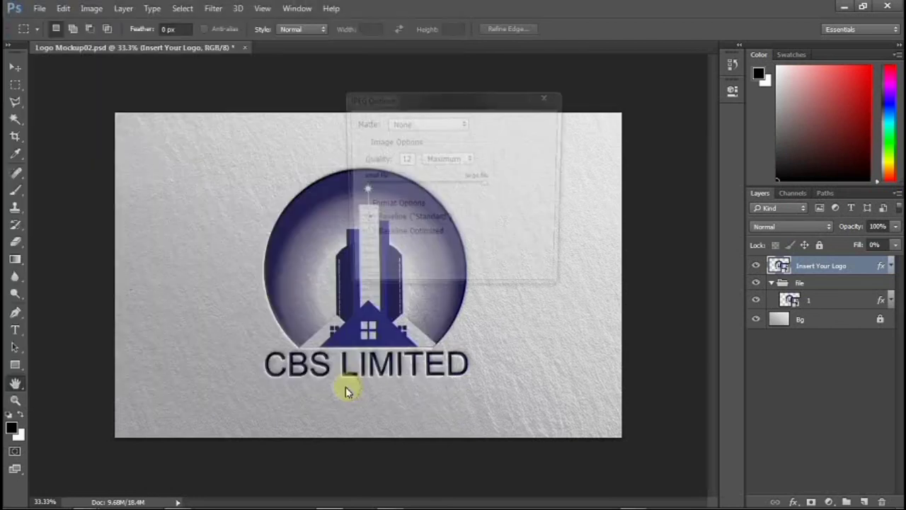
{"action": "left_click", "coordinate": [531, 125]}
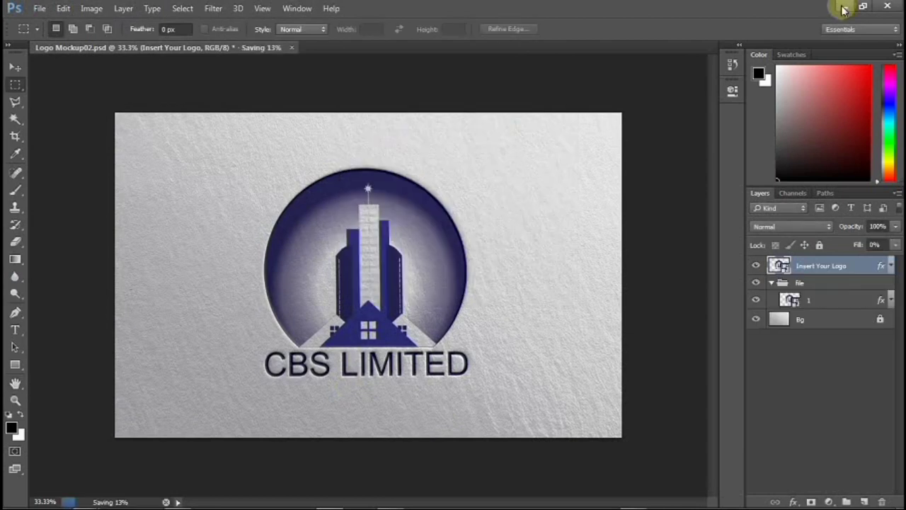
Step: View the saved CBS LIMITED new JPEG in Windows Photo Viewer and compare it with the CBS LIMITED 2.0.1 reference image
{"action": "left_click", "coordinate": [844, 7]}
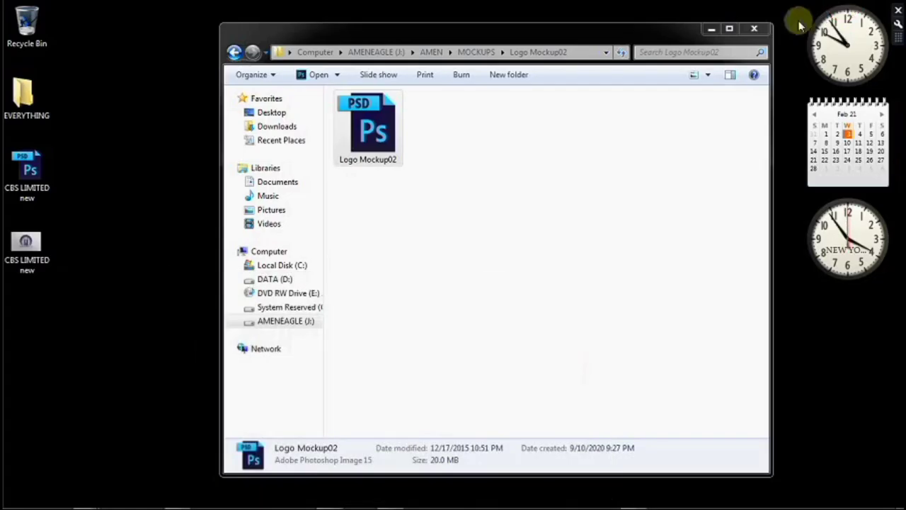
{"action": "double_click", "coordinate": [39, 247]}
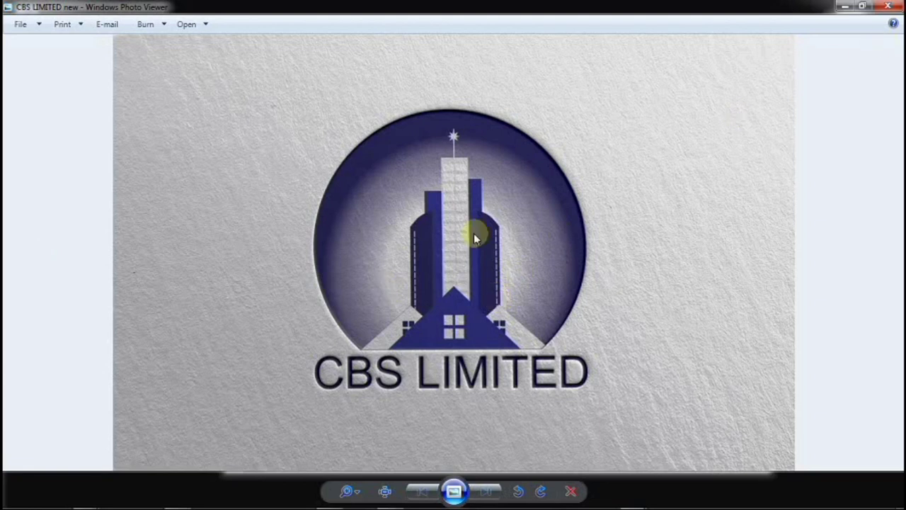
{"action": "mouse_move", "coordinate": [638, 500]}
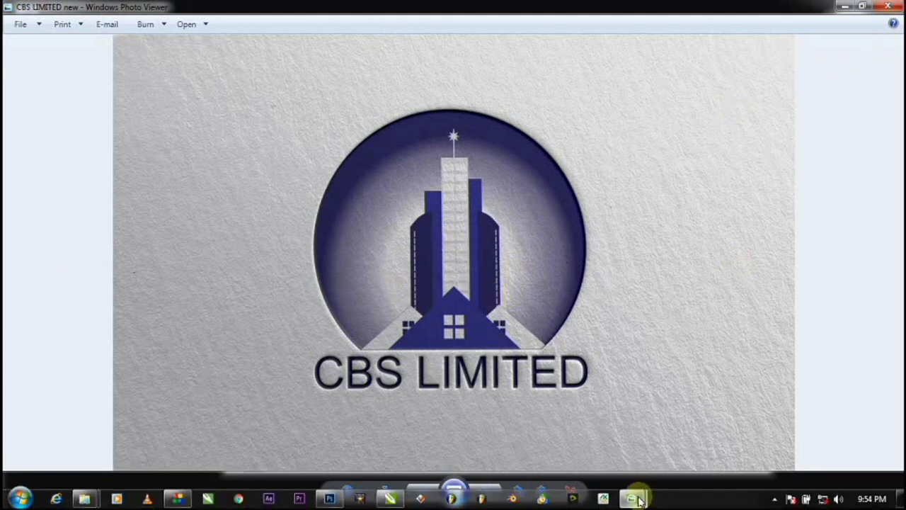
{"action": "left_click", "coordinate": [570, 429]}
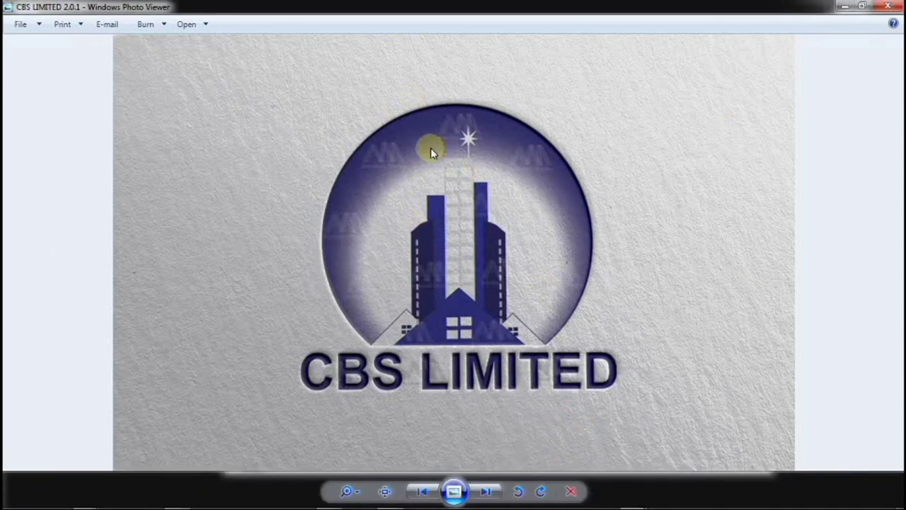
{"action": "left_click", "coordinate": [841, 9]}
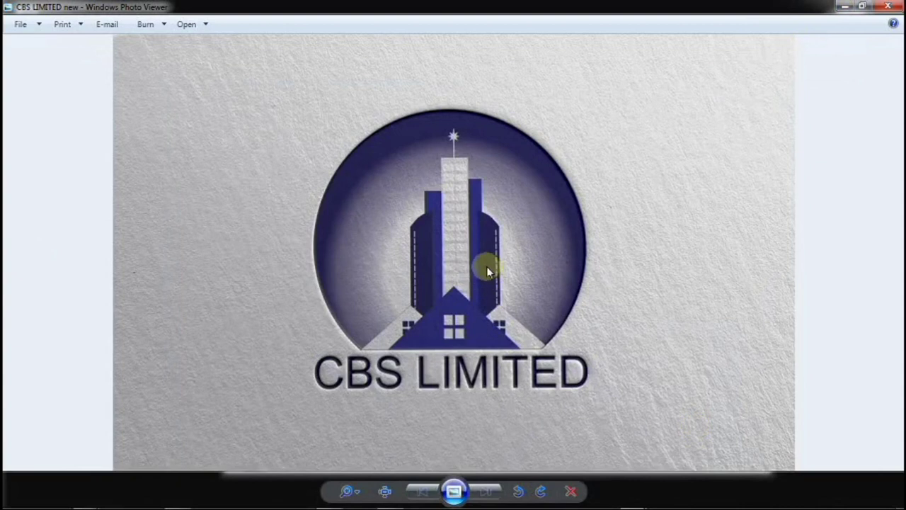